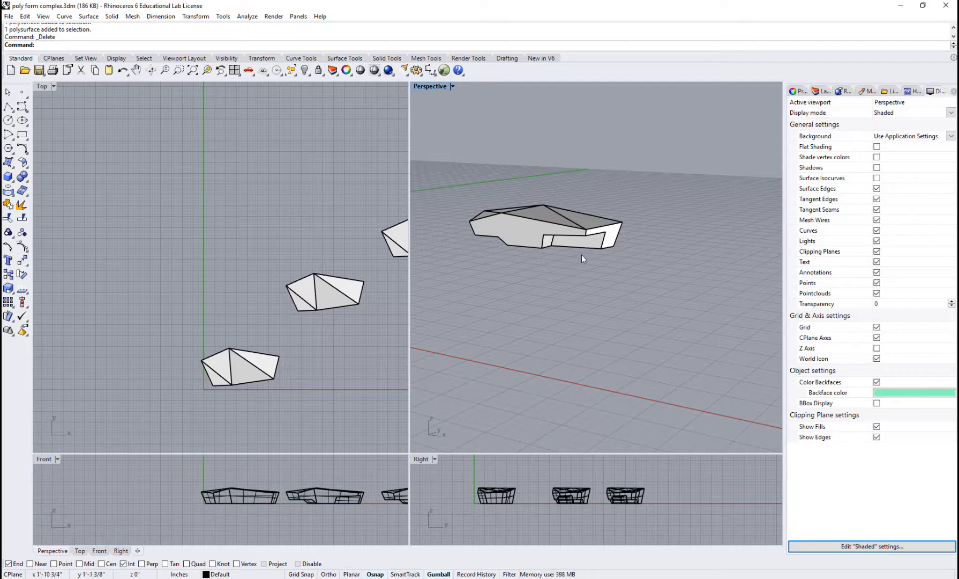
Maximize the Perspective viewport with the notched polyhedral form in view
right_drag(579, 270, 537, 258)
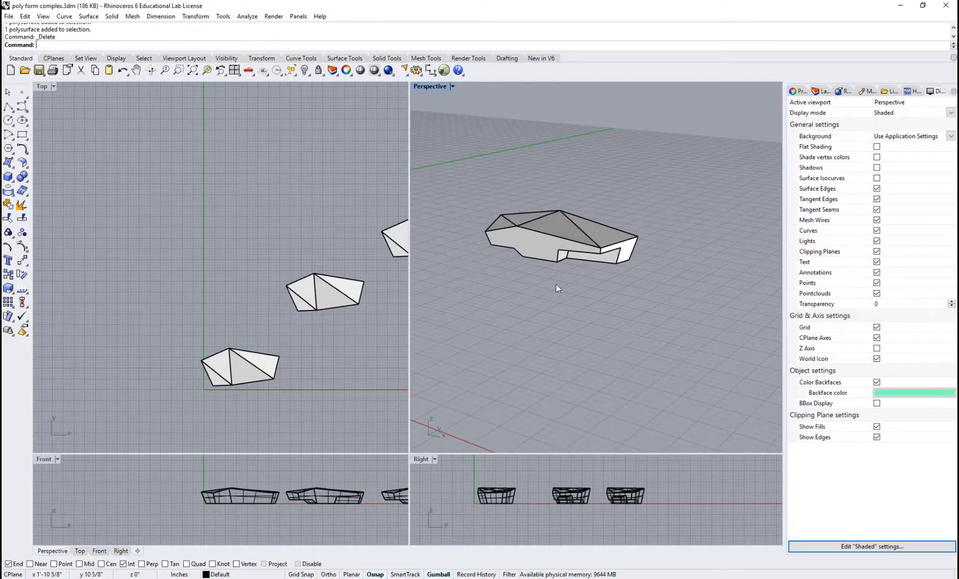
scroll(595, 266, up, 5)
right_drag(596, 266, 585, 228)
scroll(619, 334, up, 4)
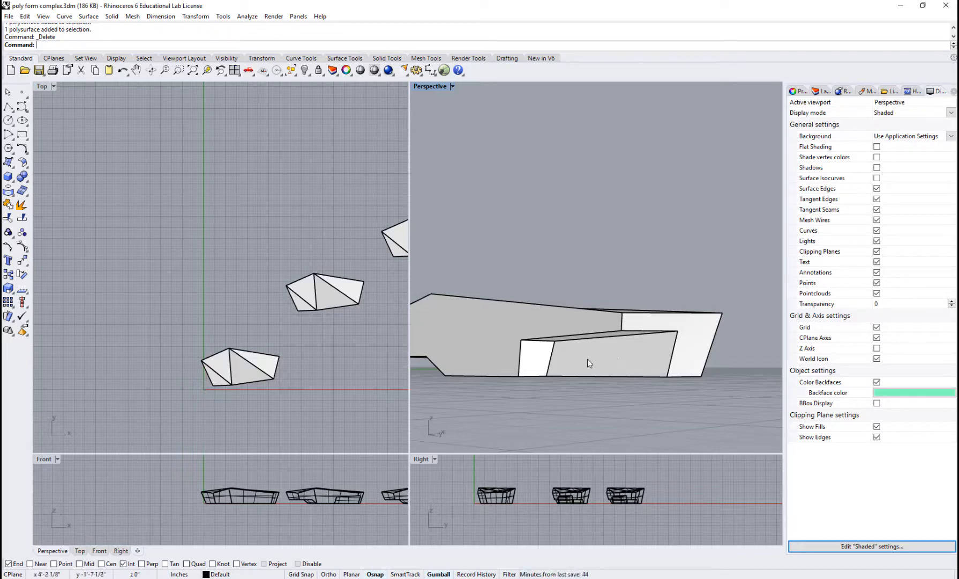
right_drag(601, 371, 564, 377)
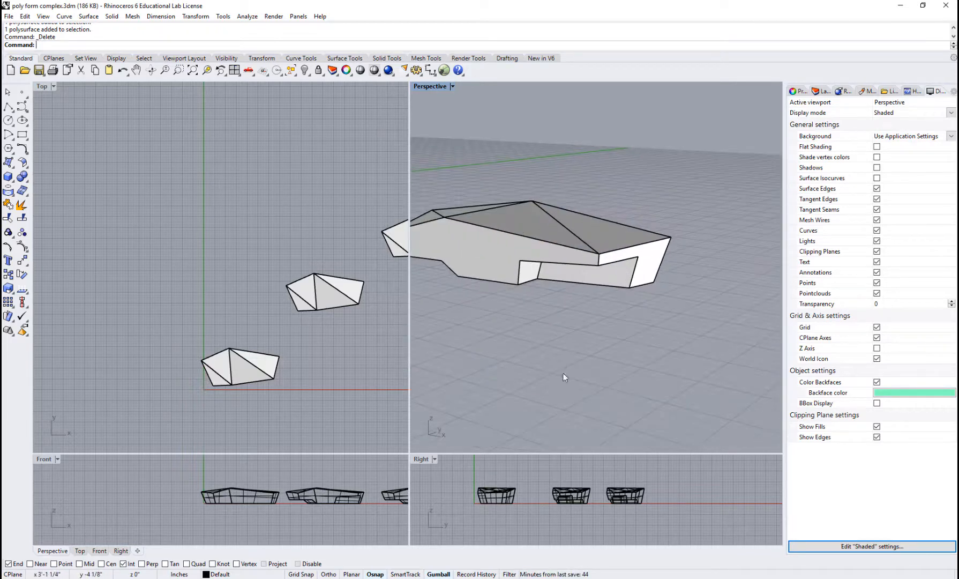
double_click(430, 88)
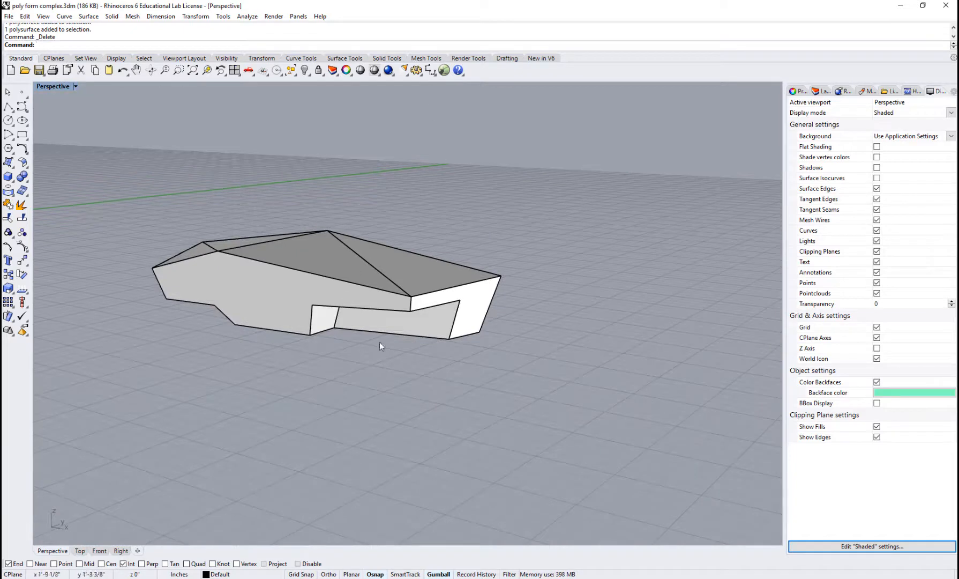
Explode the notched polysurface into separate surfaces
right_drag(380, 345, 380, 306)
click(378, 301)
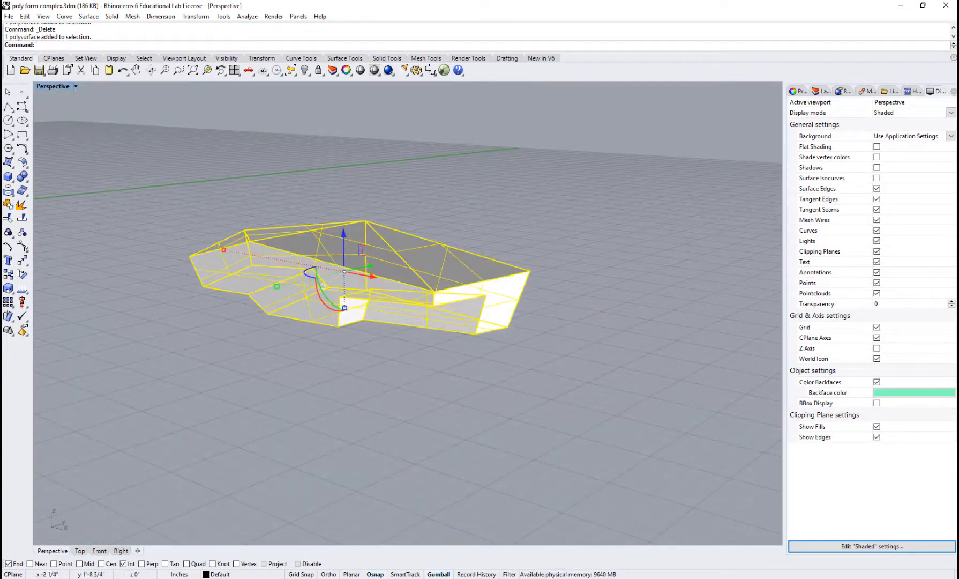
click(23, 205)
click(272, 430)
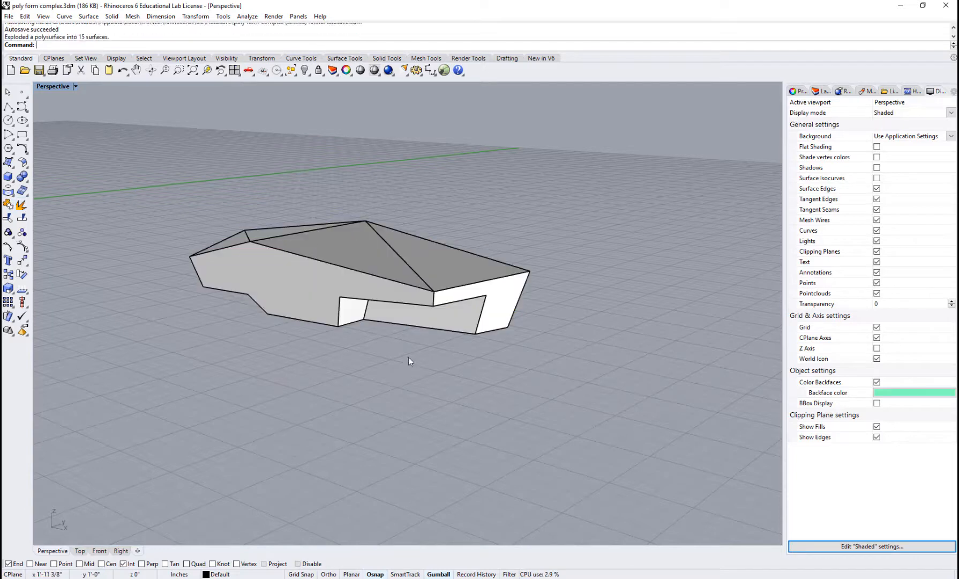
Set the Perspective viewport's display mode to Ghosted
right_drag(409, 357, 406, 342)
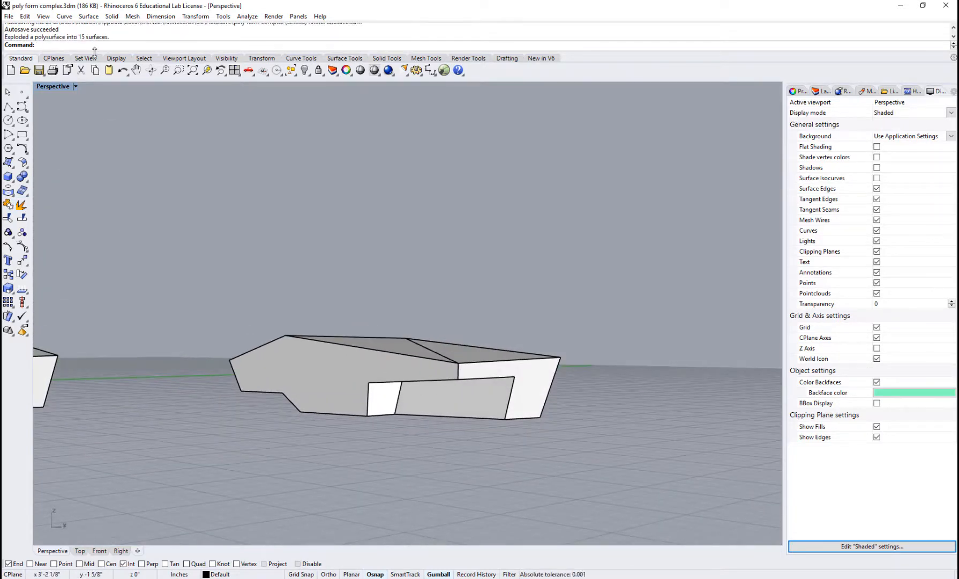
click(75, 86)
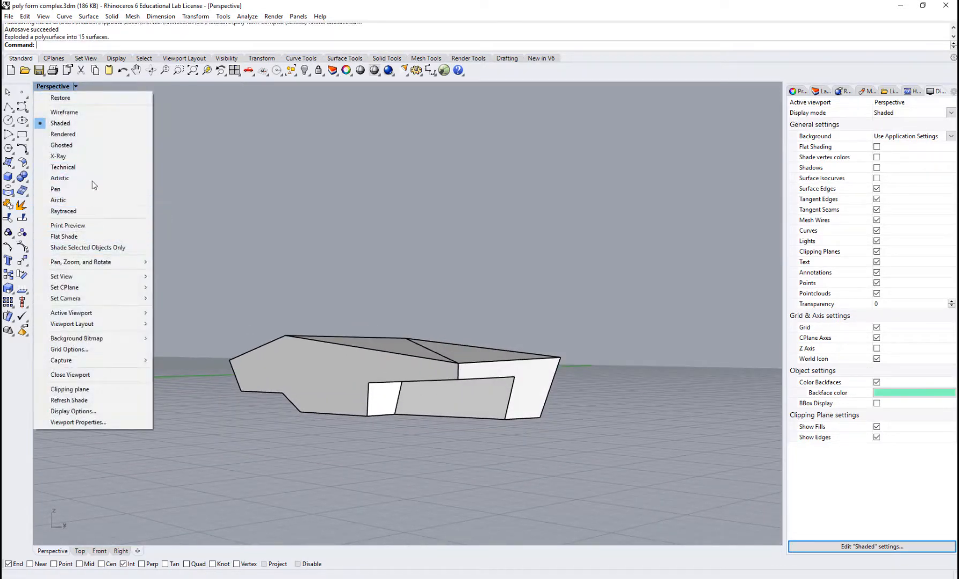
click(89, 149)
Select the notch's top surface and its two side walls and move them together clear of the body
right_drag(462, 411, 446, 385)
scroll(474, 453, up, 2)
click(474, 453)
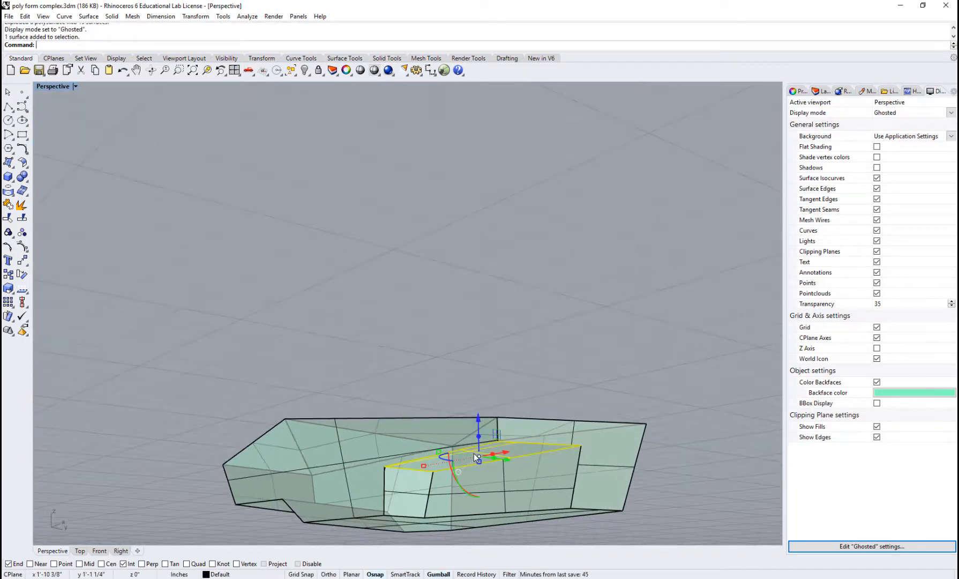
shift+click(498, 489)
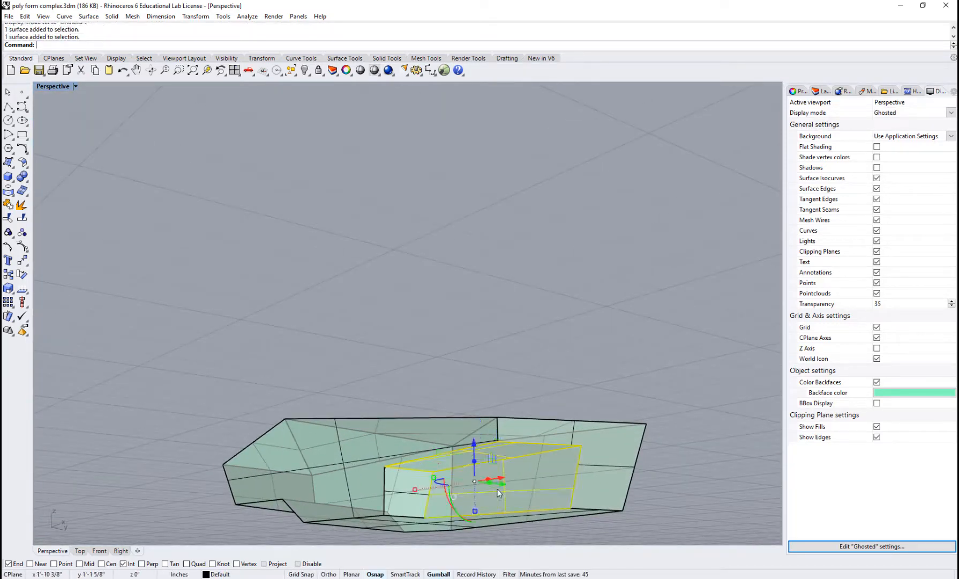
shift+click(392, 490)
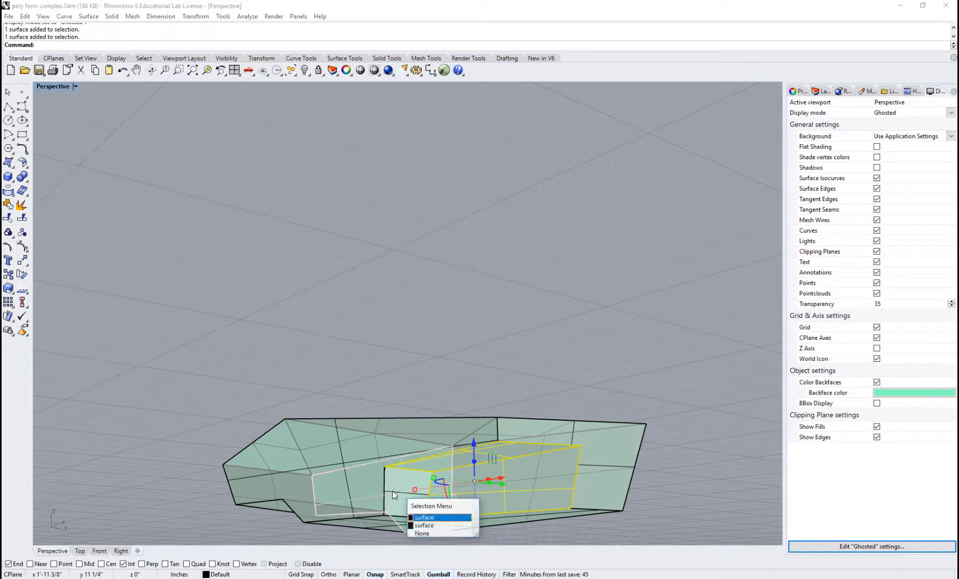
click(432, 527)
right_drag(495, 471, 526, 472)
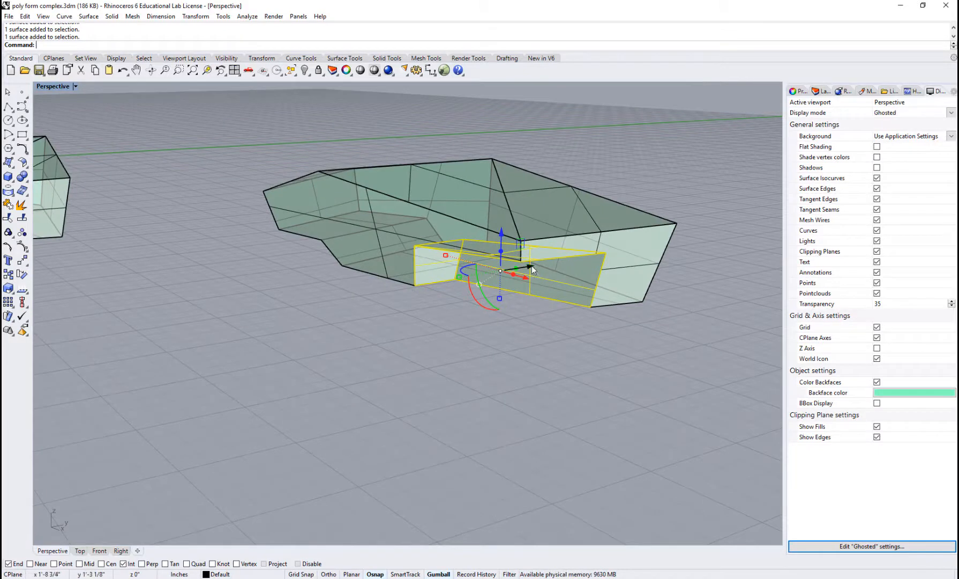
drag(531, 266, 341, 325)
click(350, 386)
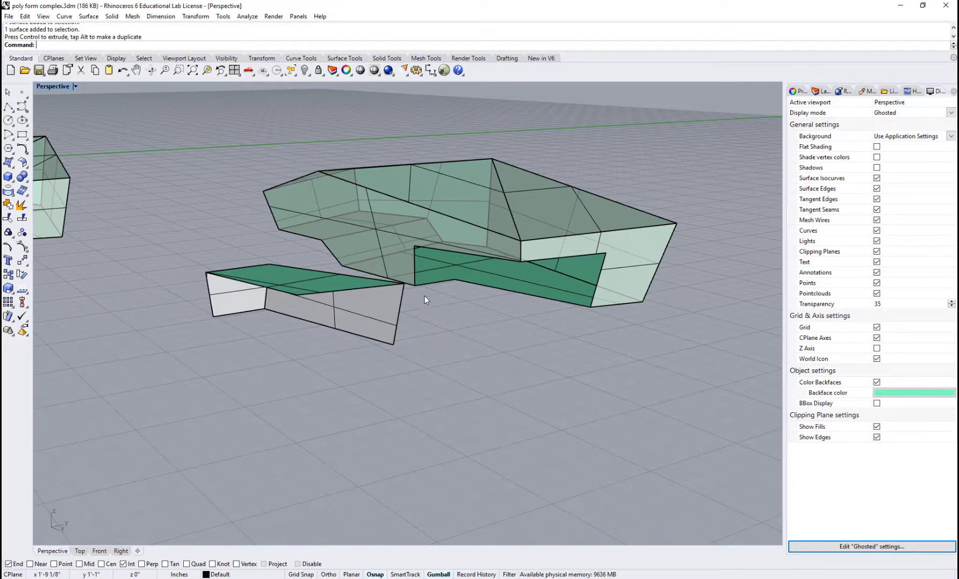
Join the three separated notch surfaces into one open polysurface
click(248, 323)
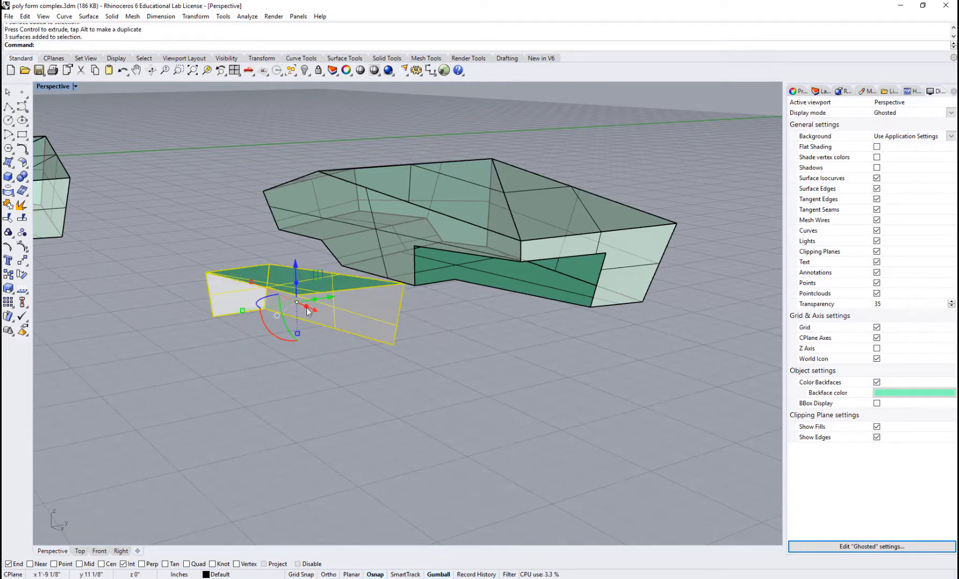
click(8, 217)
key(Escape)
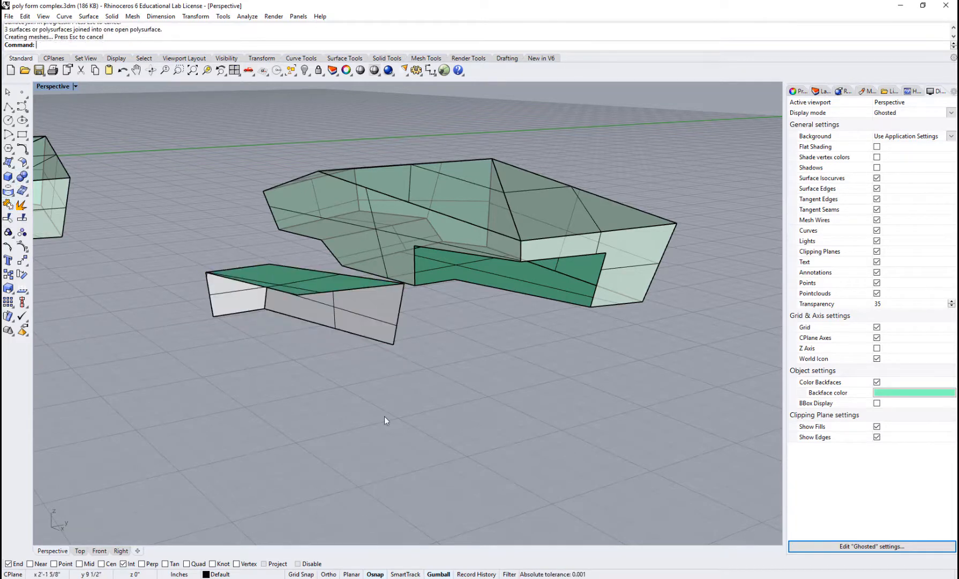
Join all remaining surfaces of the main body into one open polysurface
right_drag(384, 415, 474, 370)
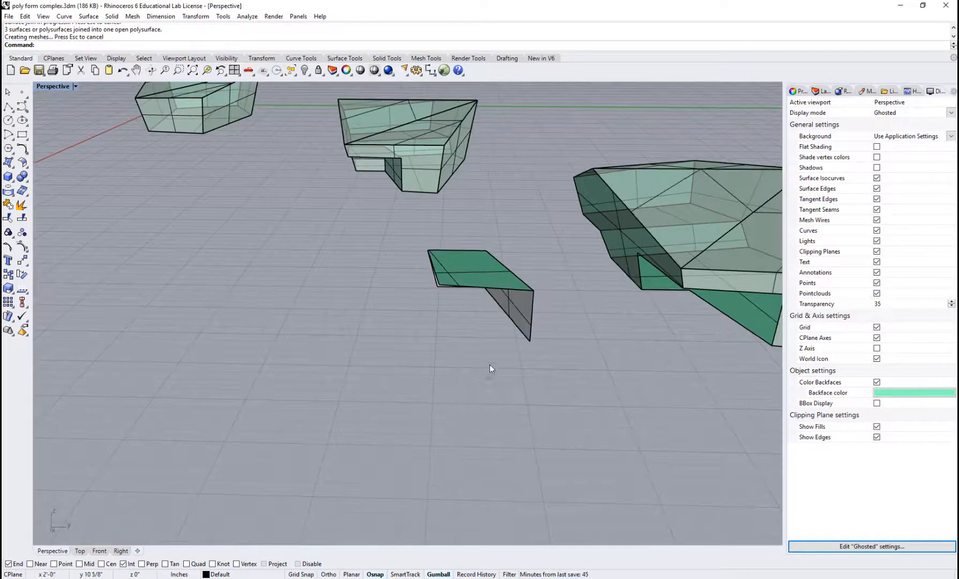
scroll(491, 364, down, 5)
right_drag(519, 340, 648, 392)
drag(749, 407, 595, 247)
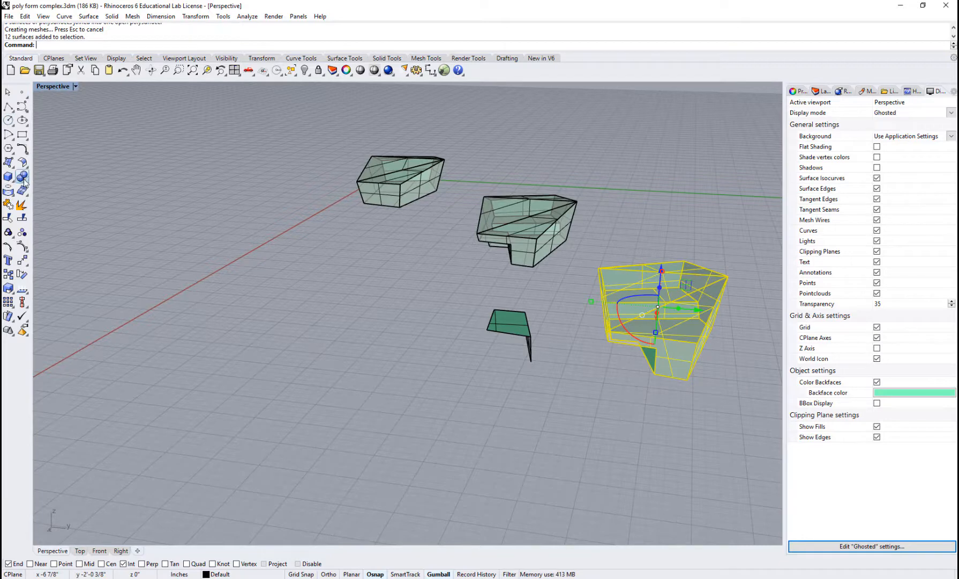
click(9, 205)
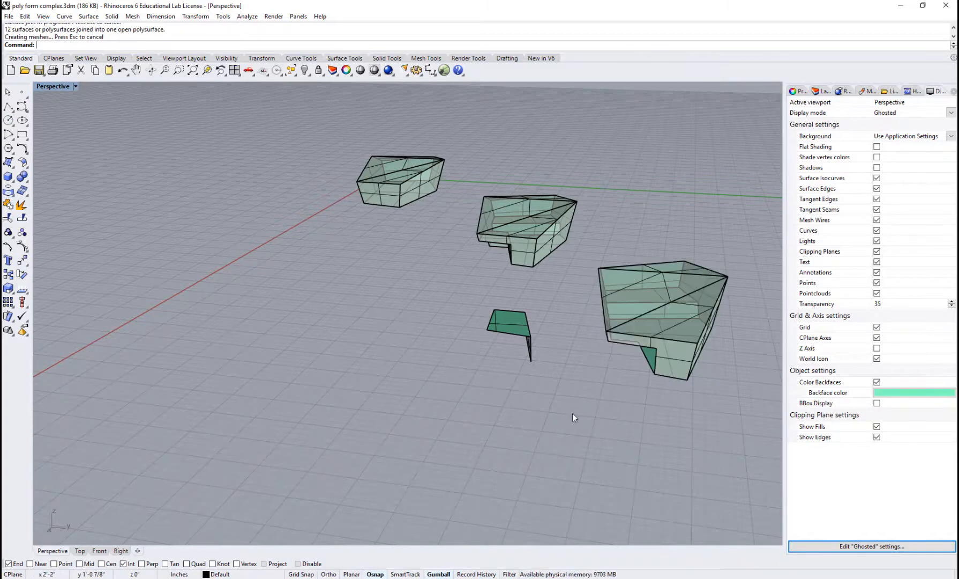
Unroll the joined main body with UnrollSrf, keeping Explode, Labels and KeepProperties set to No and adding no curves
right_drag(572, 413, 618, 392)
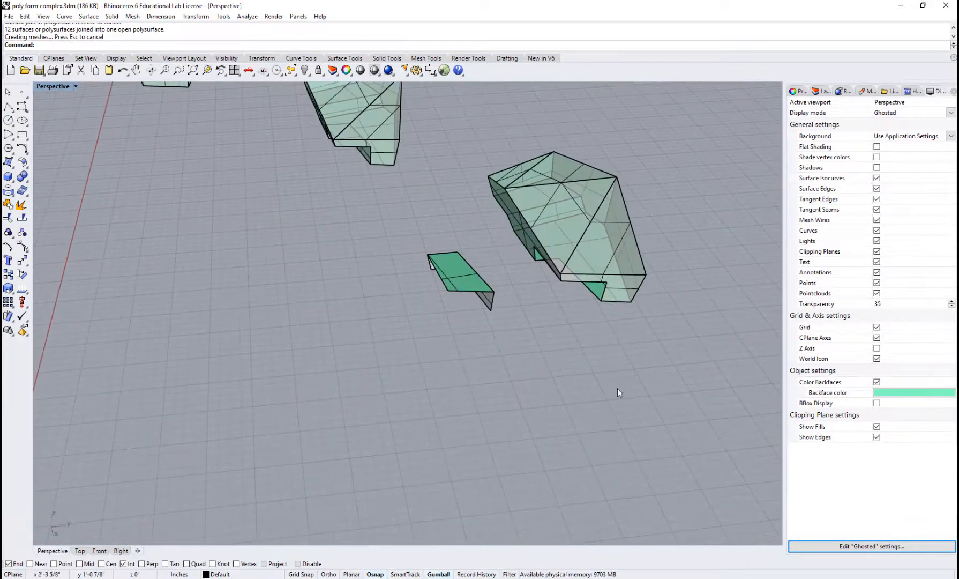
scroll(578, 235, down, 5)
click(582, 244)
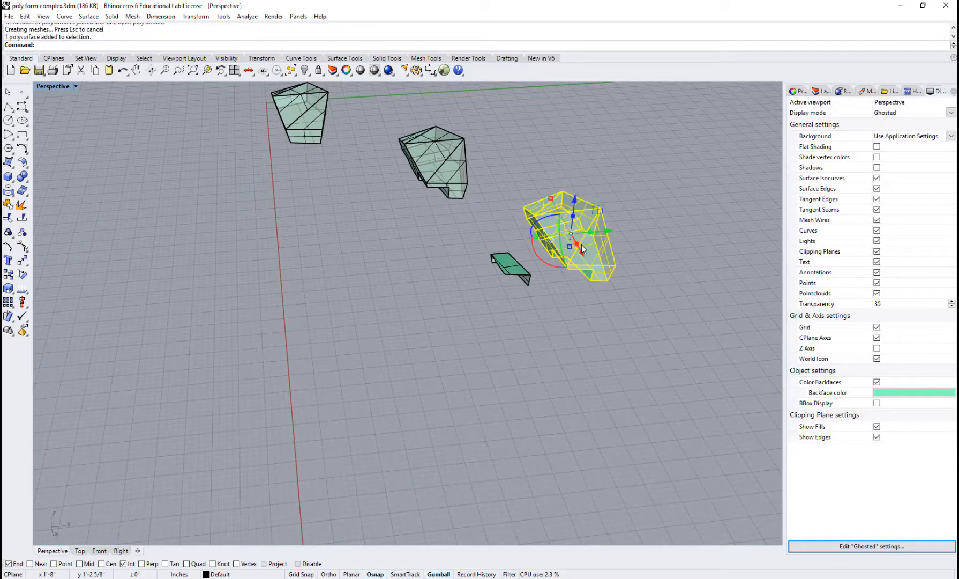
text(UnrollSrf)
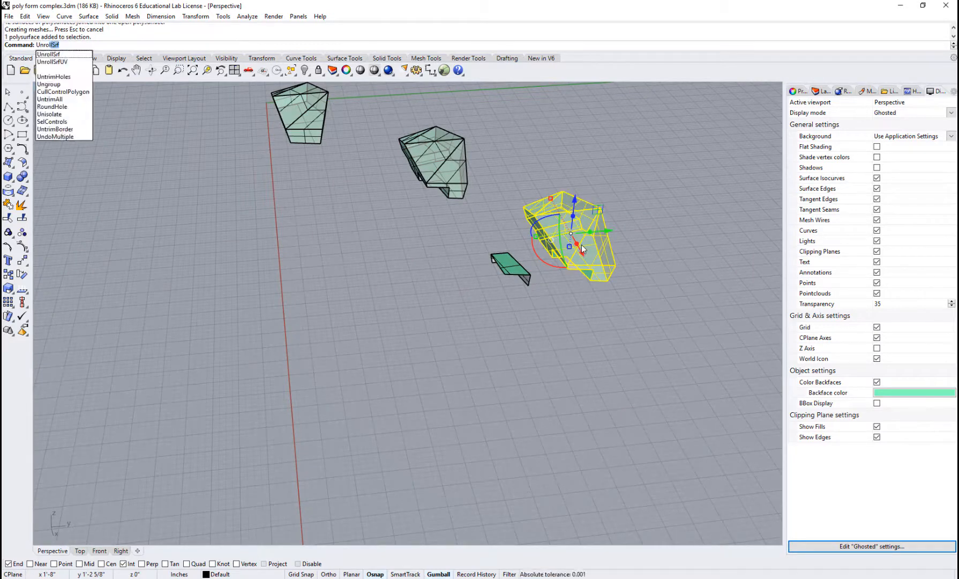
key(Return)
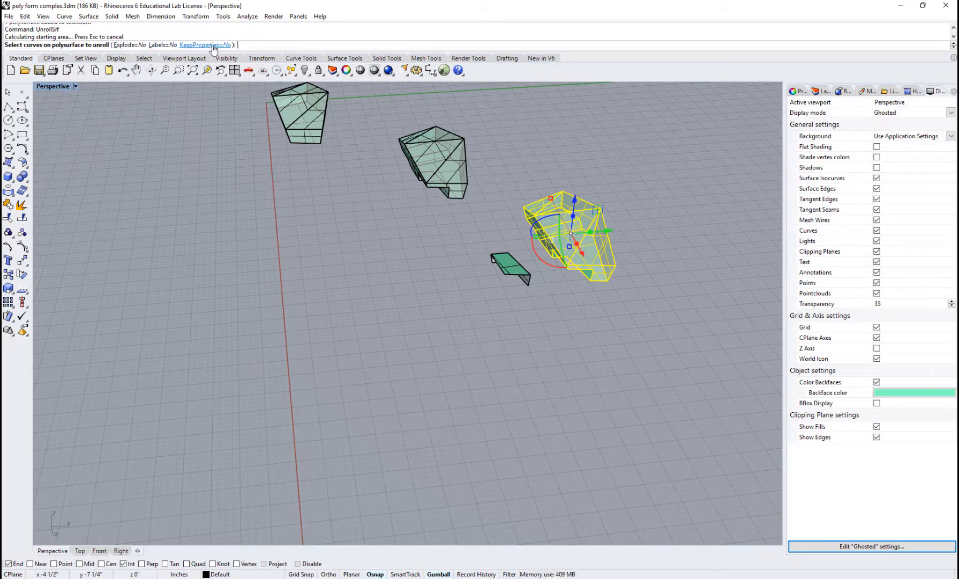
key(Return)
click(117, 58)
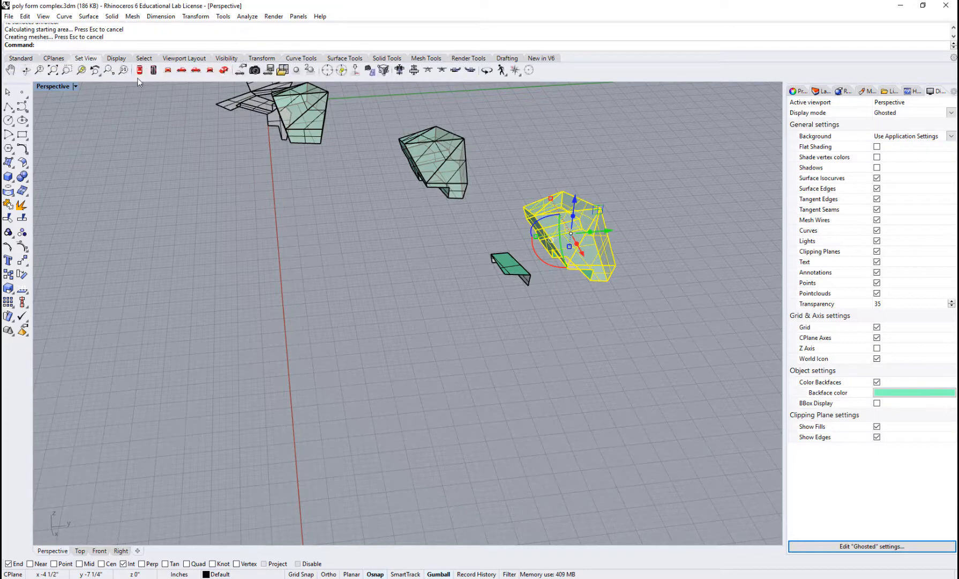
Move the unrolled flat pattern from the origin to an empty area beyond the 3D forms
scroll(277, 151, down, 5)
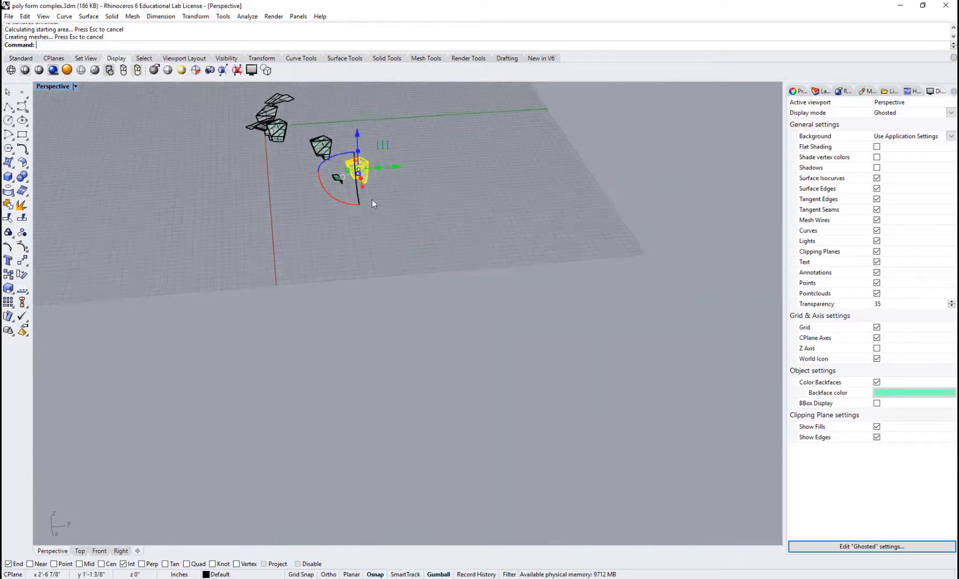
click(268, 112)
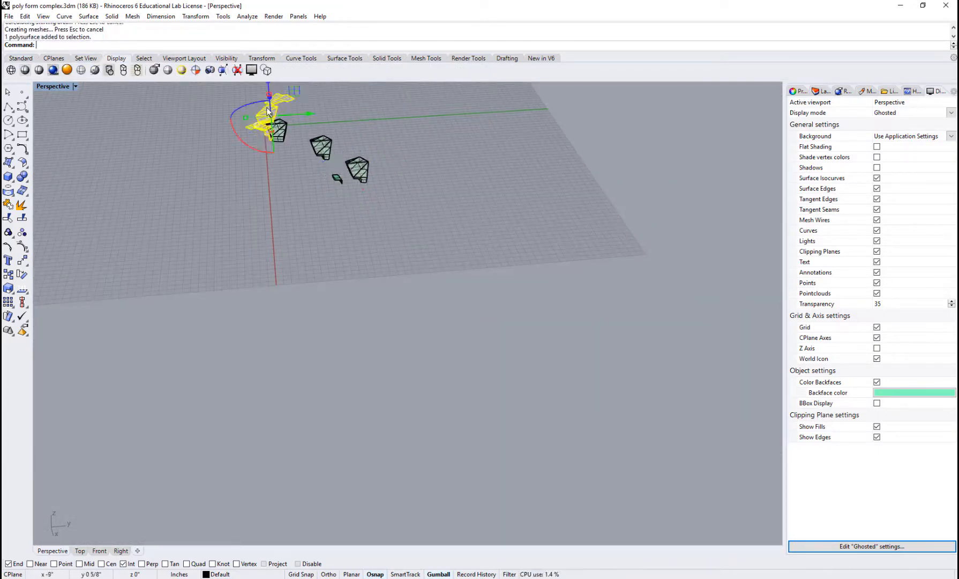
drag(306, 115, 423, 244)
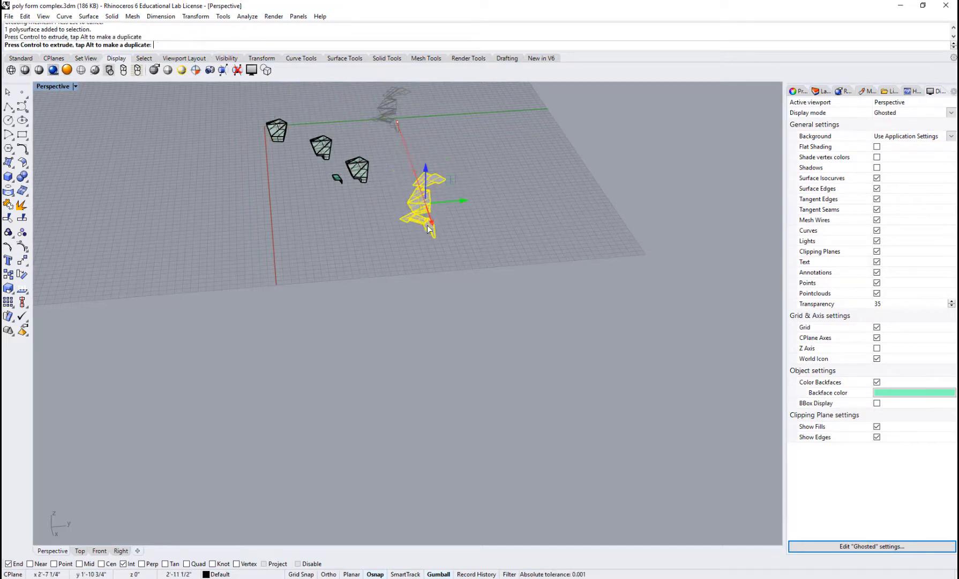
scroll(440, 204, up, 5)
click(458, 266)
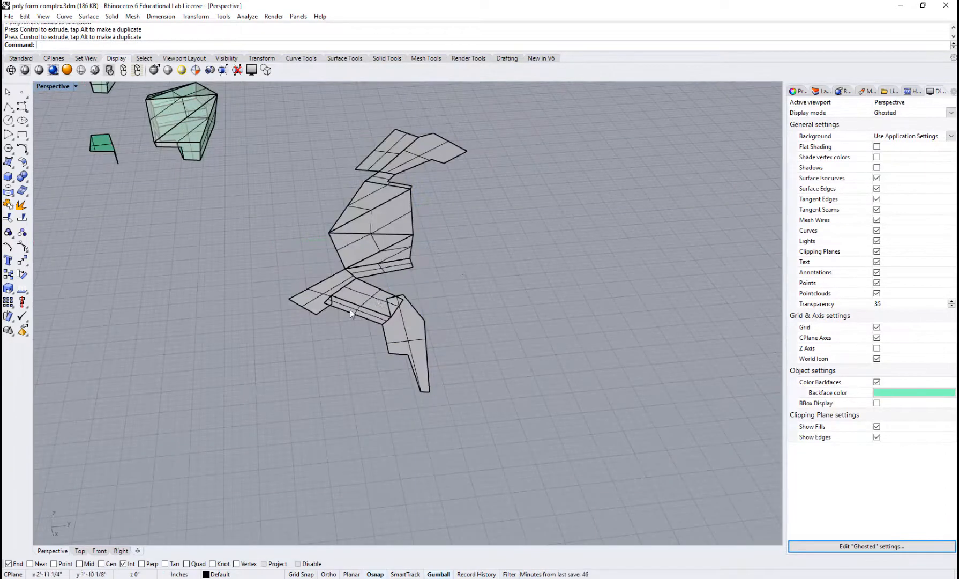
Examine the unrolled pattern for overlapping faces and narrow connections between its pieces
scroll(343, 307, up, 5)
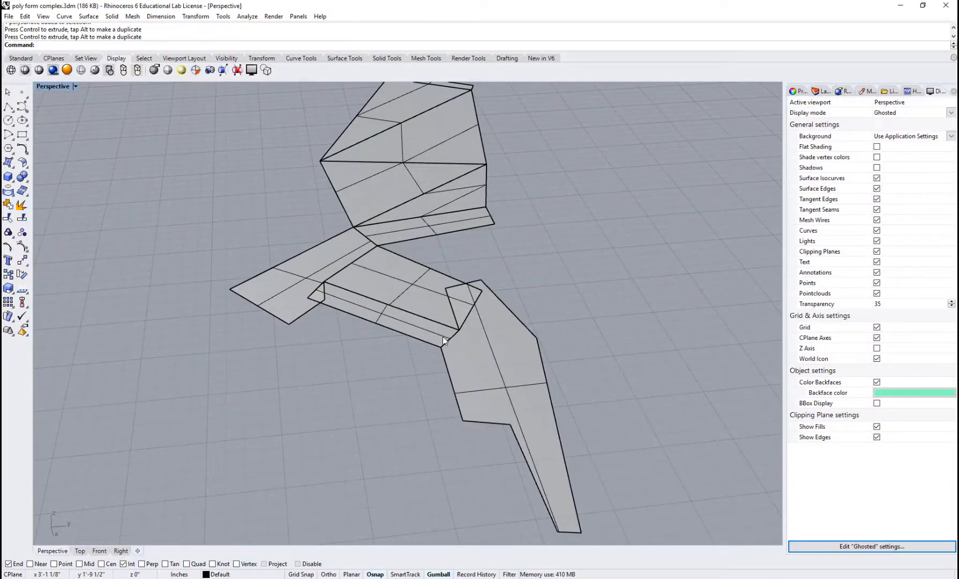
scroll(443, 336, down, 3)
right_drag(459, 336, 595, 377)
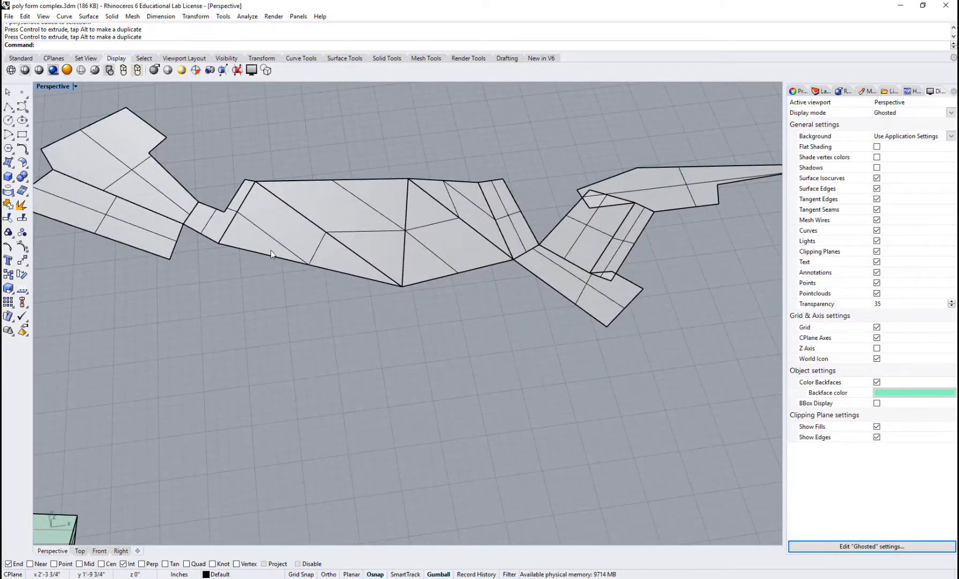
scroll(258, 281, down, 4)
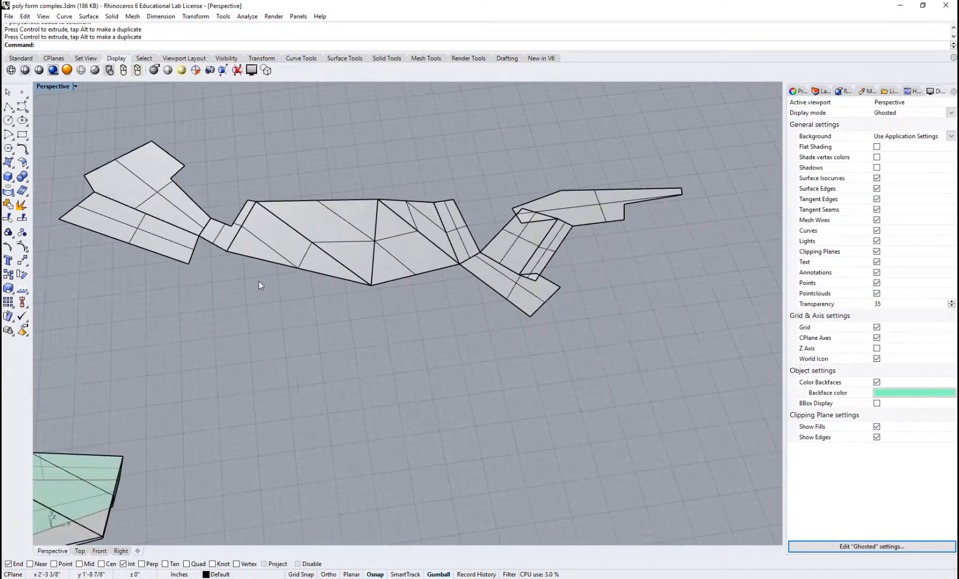
shift+right_drag(312, 302, 423, 340)
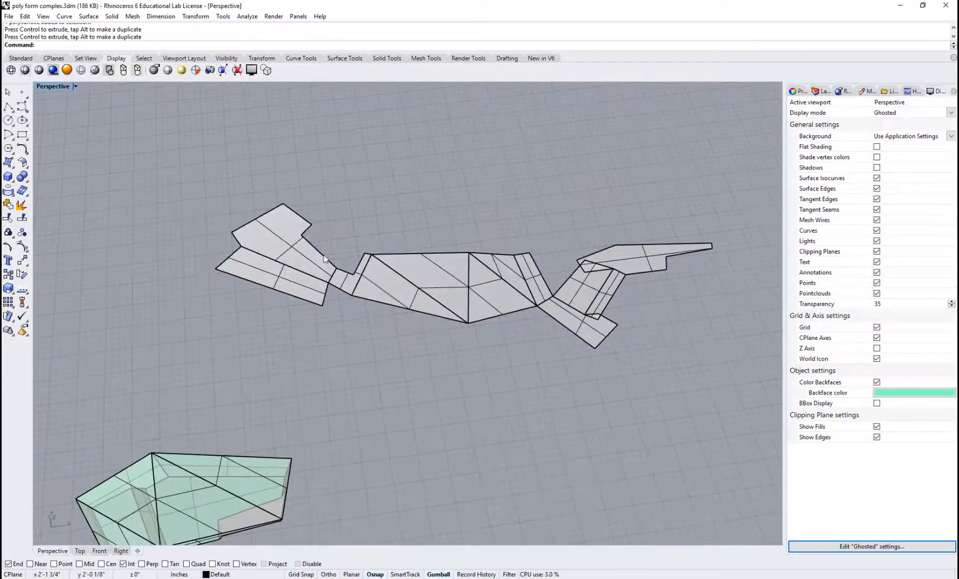
click(292, 246)
click(331, 287)
right_drag(331, 287, 353, 320)
scroll(353, 320, down, 2)
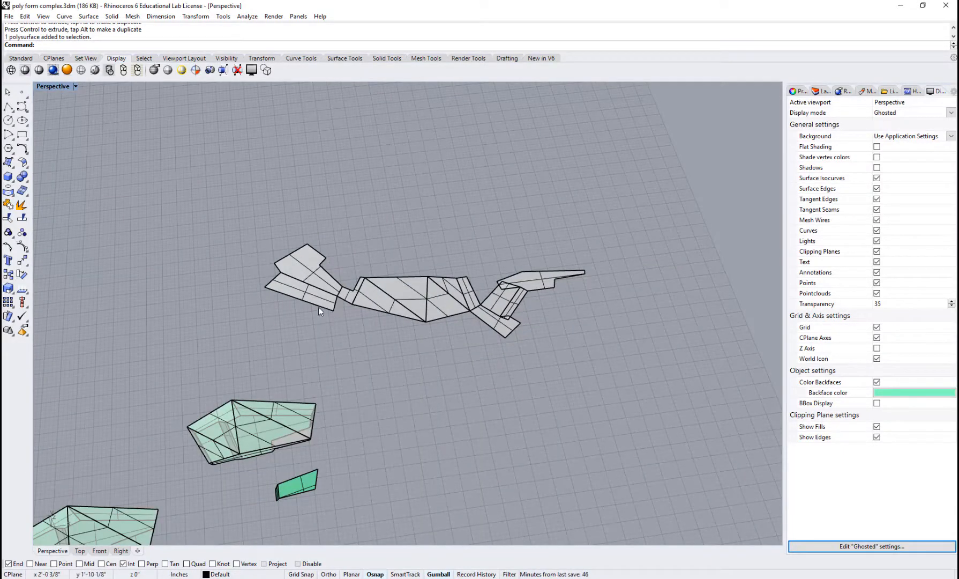
scroll(317, 300, up, 2)
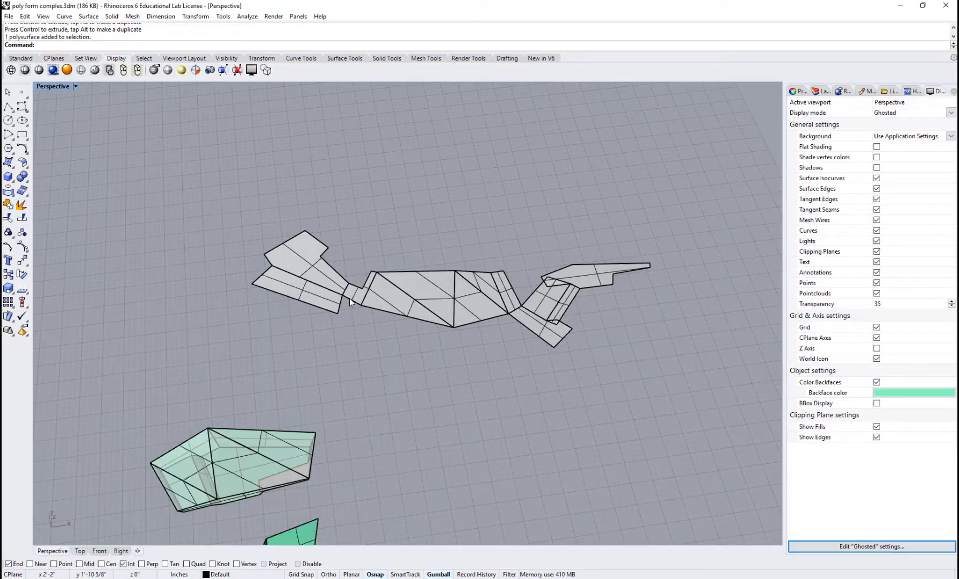
scroll(350, 299, up, 1)
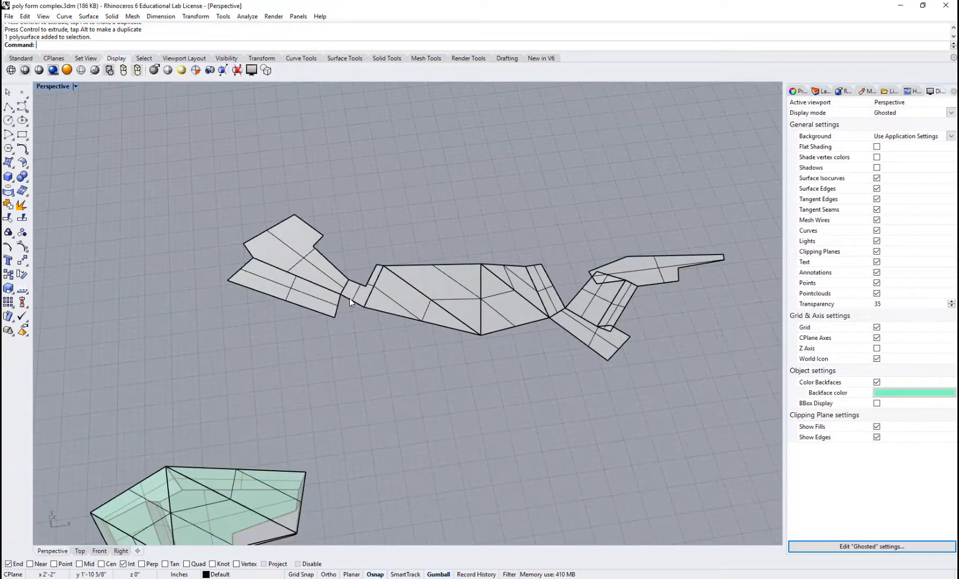
scroll(350, 298, down, 1)
scroll(350, 298, down, 1)
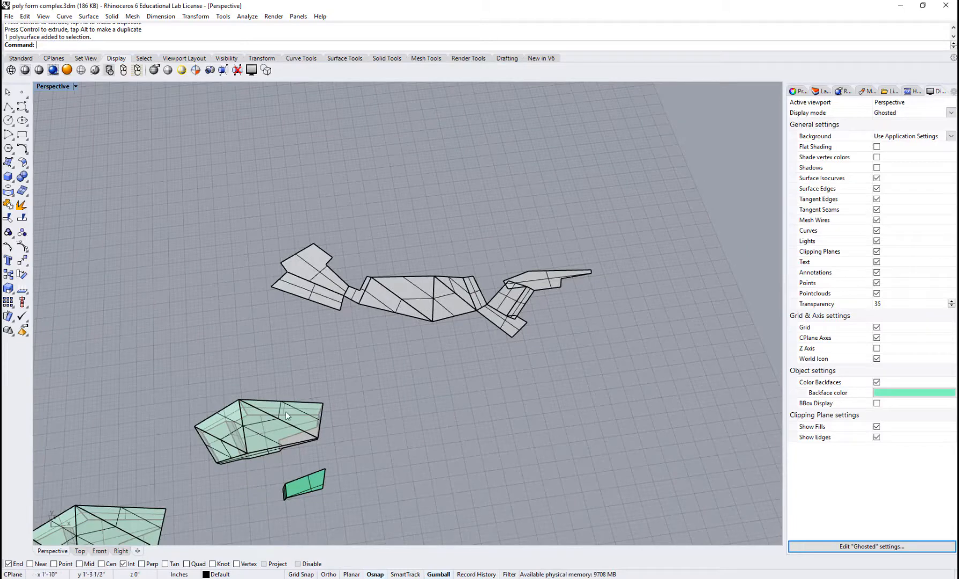
Rotate the unrolled flat pattern 180° so that it is turned over onto its other side
click(380, 292)
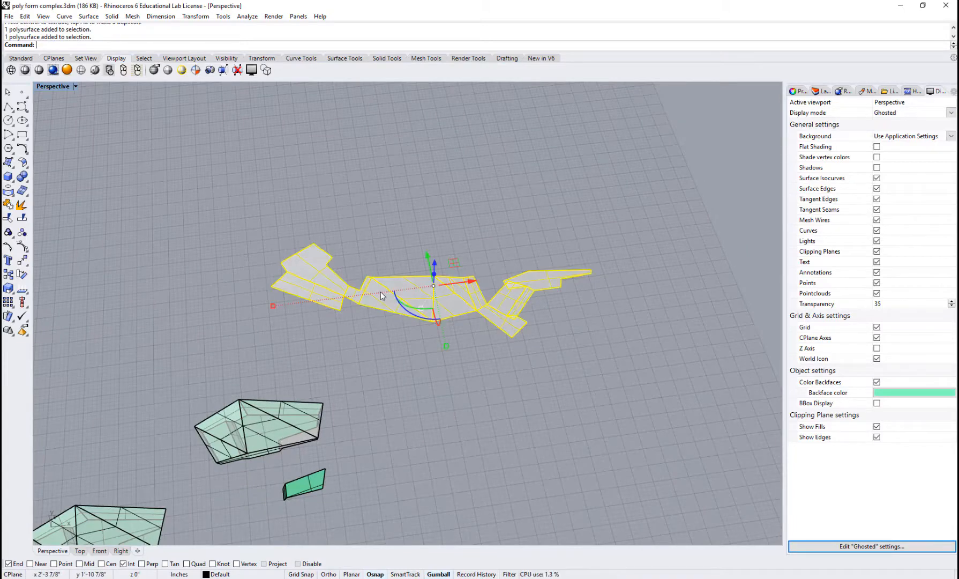
right_drag(417, 343, 413, 302)
click(414, 304)
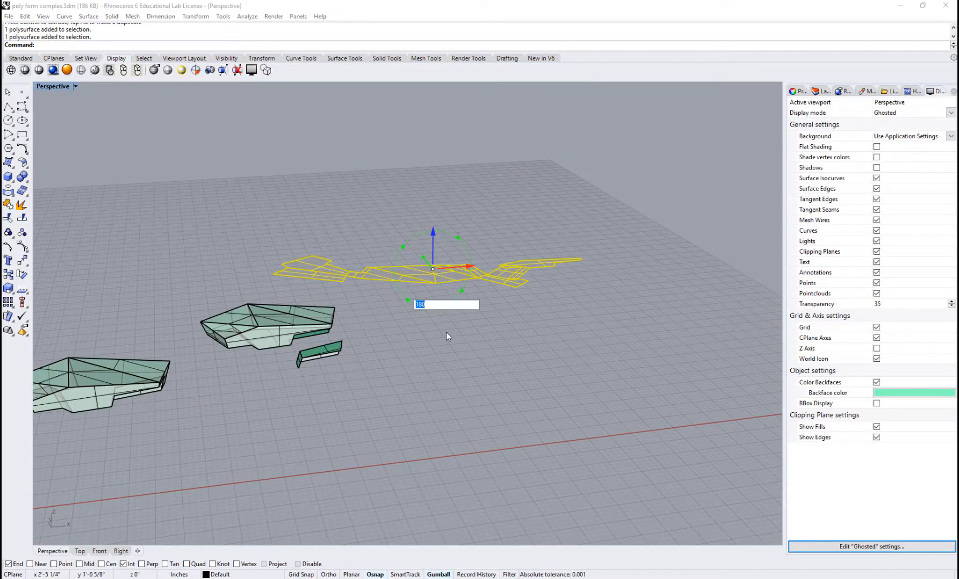
key(Return)
key(Escape)
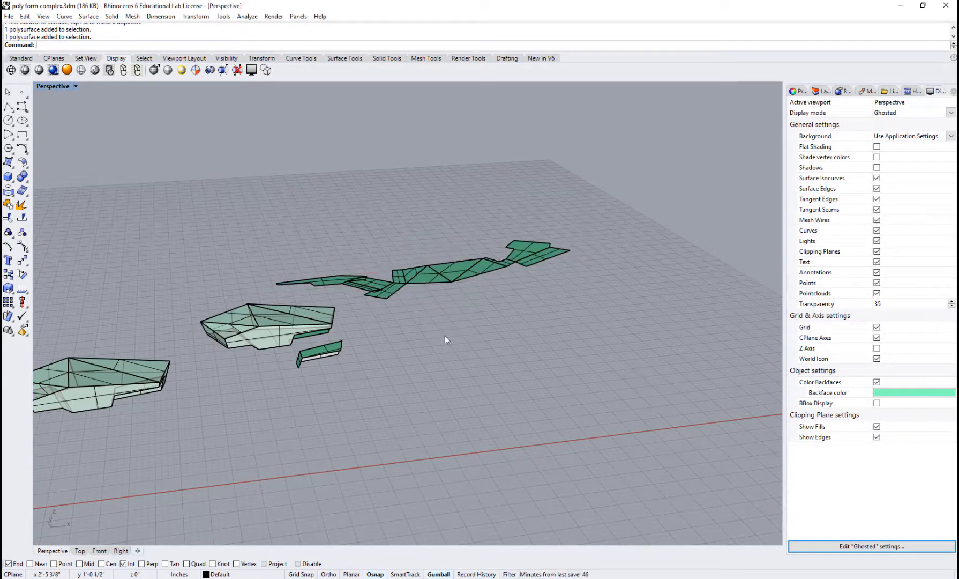
right_drag(432, 322, 392, 407)
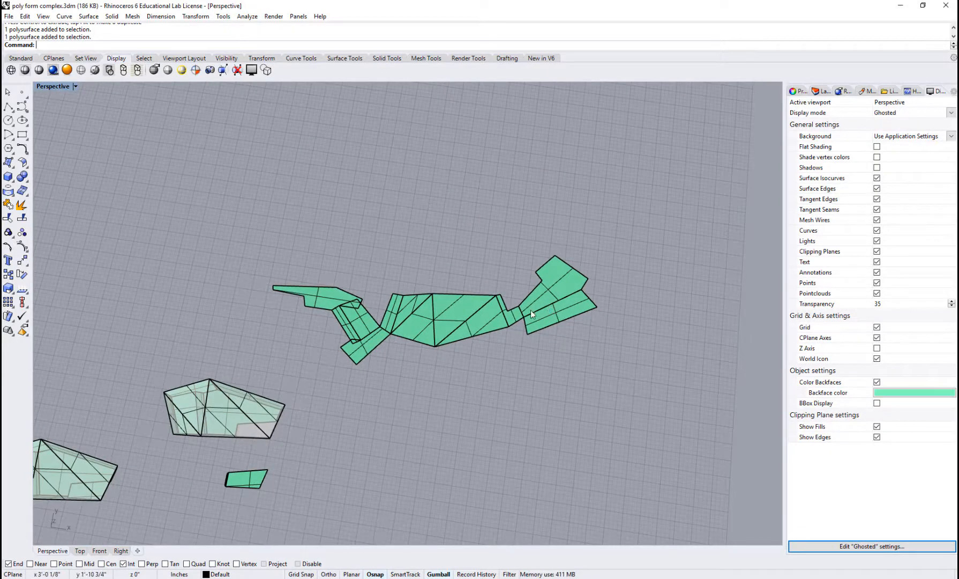
Orient the flat pattern with Copy and Scale set to No, aligning its notched end face's edge to the matching notch edge on the 3D form
click(557, 280)
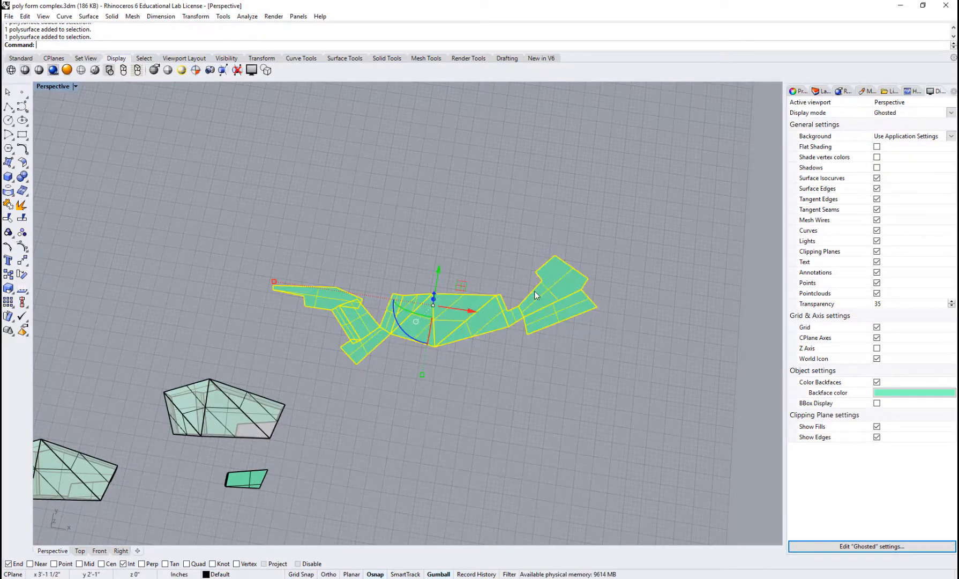
key(Escape)
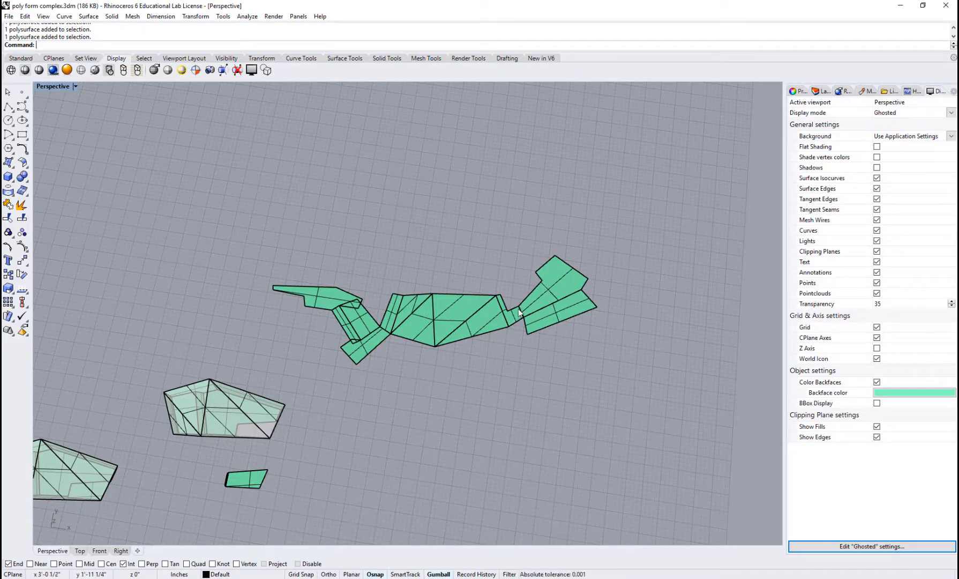
right_drag(251, 425, 310, 421)
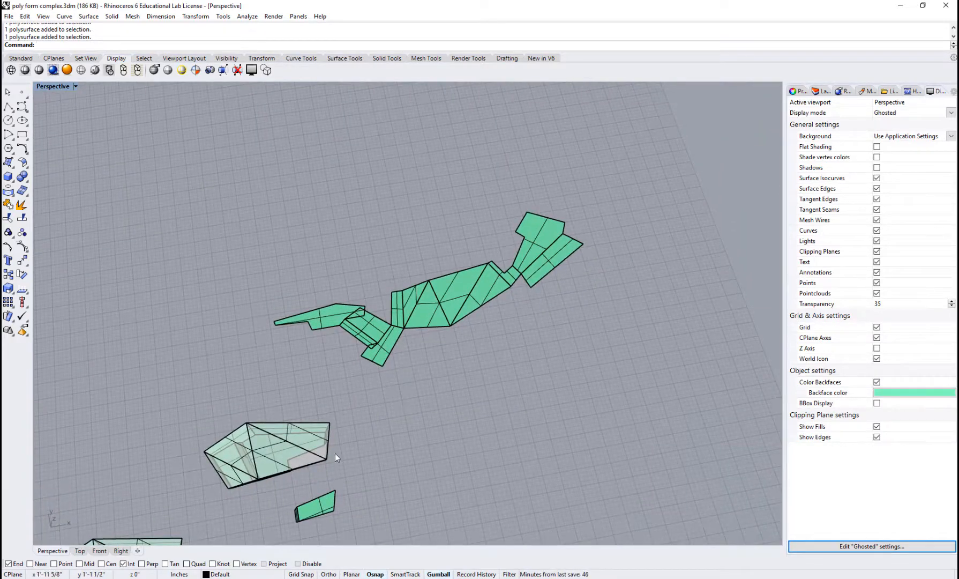
scroll(334, 453, up, 3)
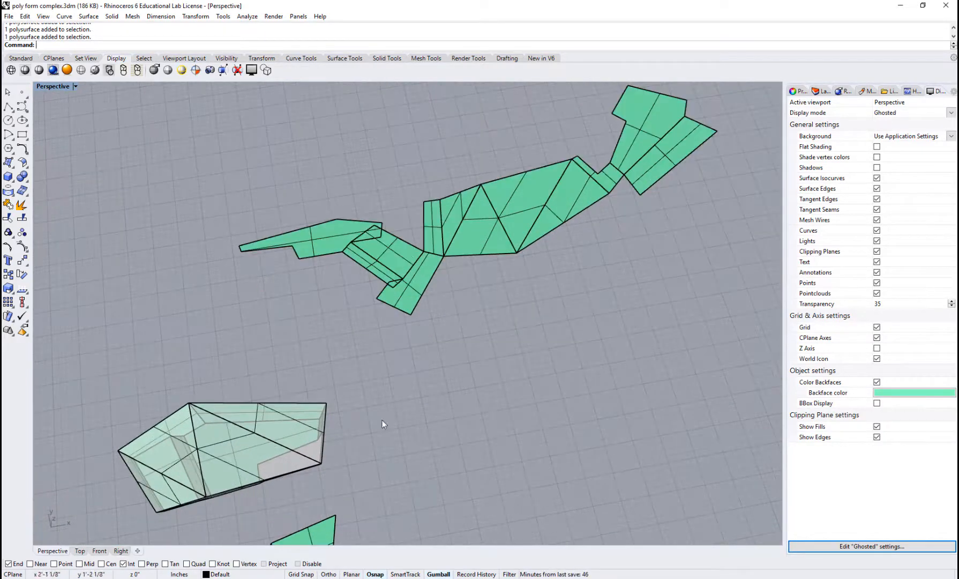
click(631, 153)
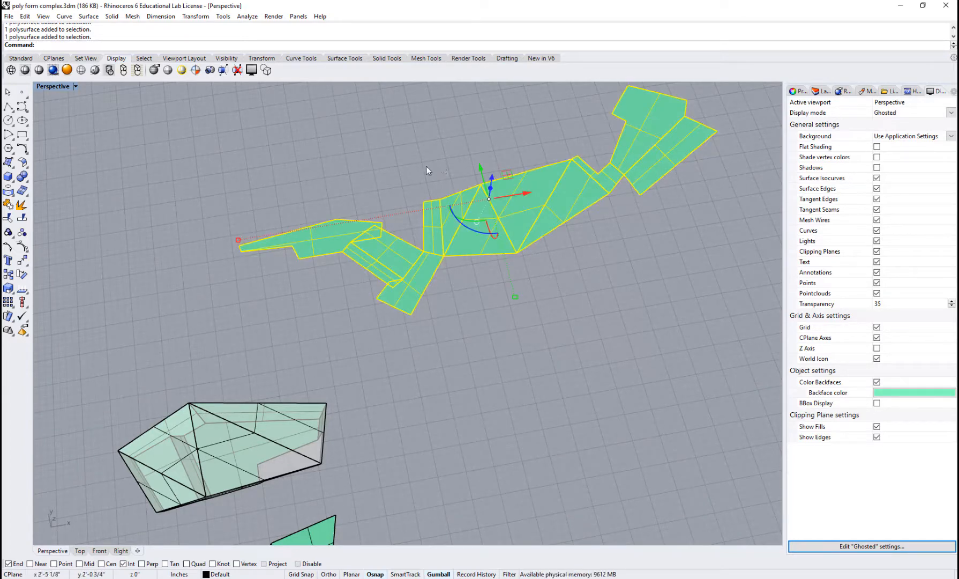
text(Orient)
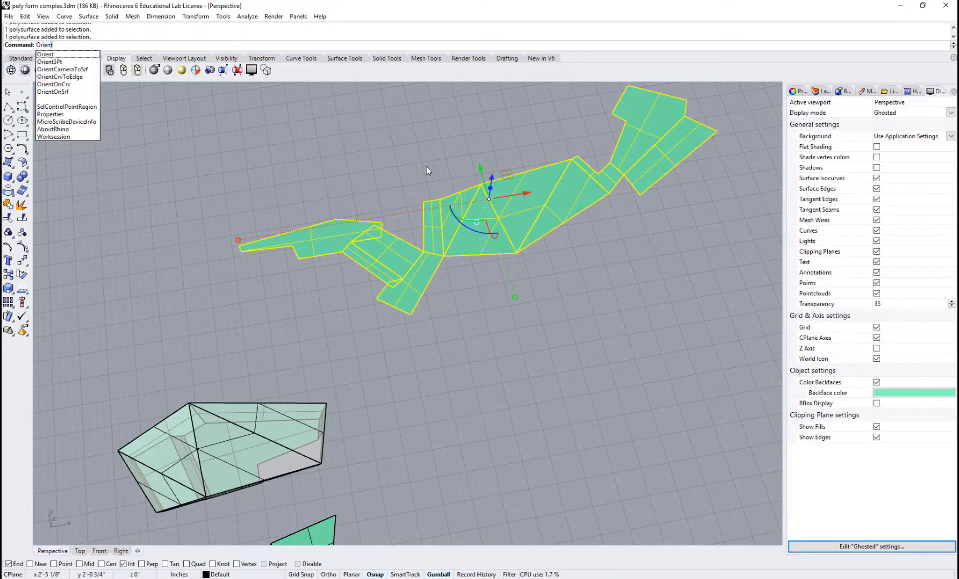
key(Return)
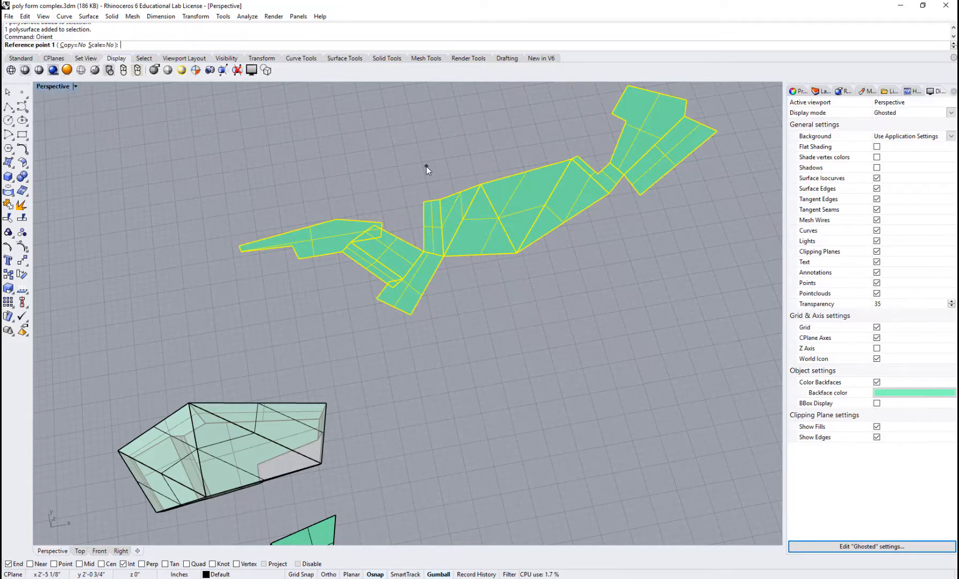
click(626, 121)
click(609, 162)
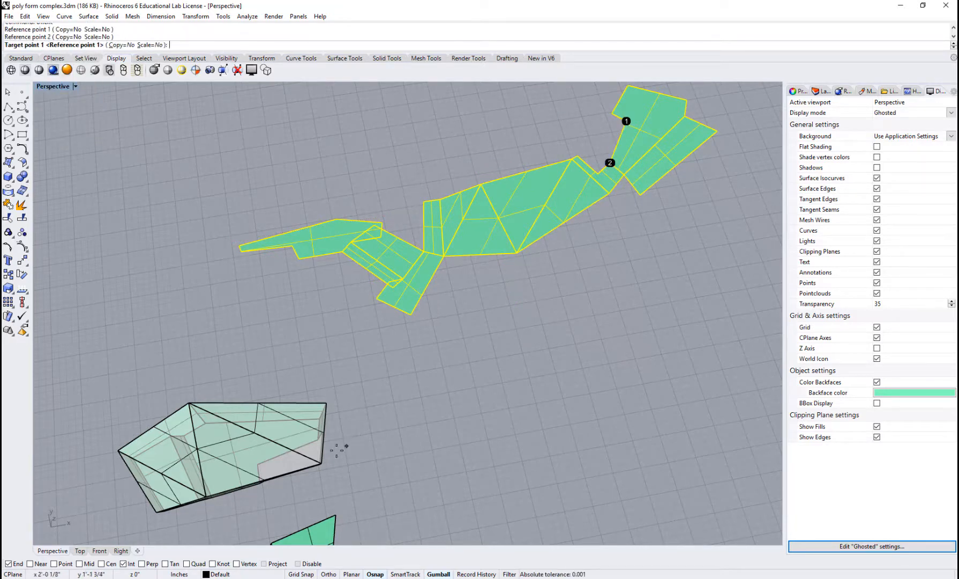
click(258, 464)
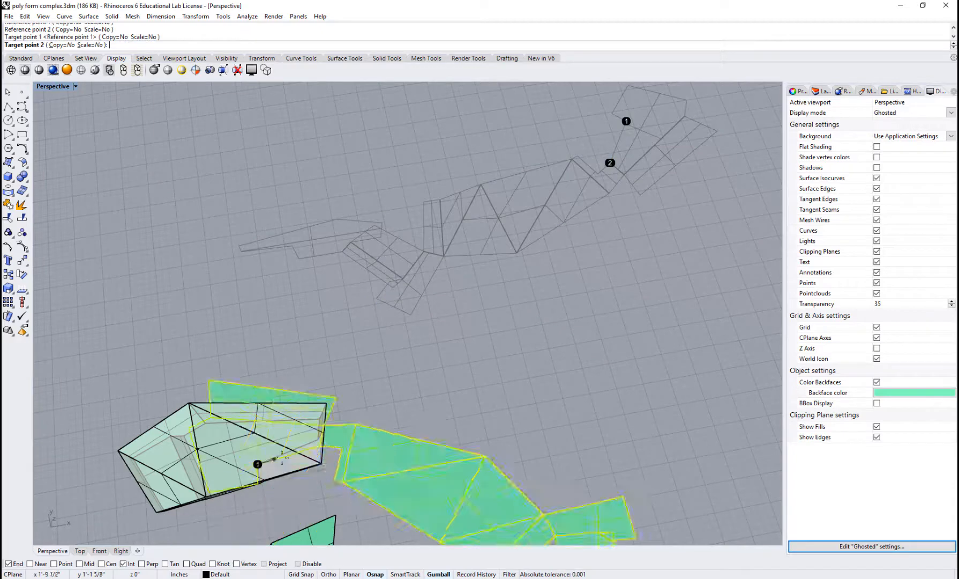
click(322, 450)
Move the oriented flat pattern along the Y direction, clear of the 3D form
right_drag(410, 390, 494, 473)
scroll(211, 273, up, 6)
scroll(370, 284, down, 4)
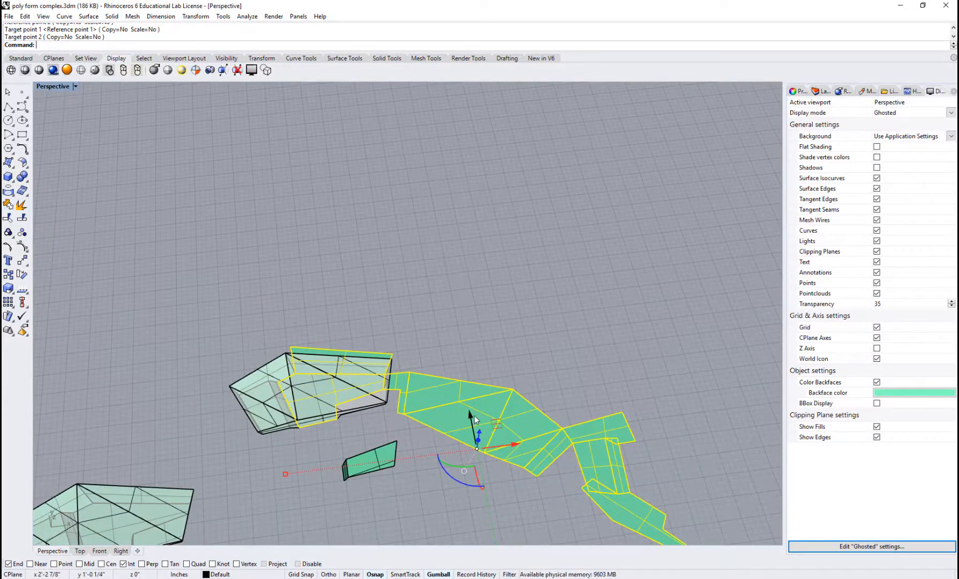
drag(471, 414, 457, 285)
click(410, 402)
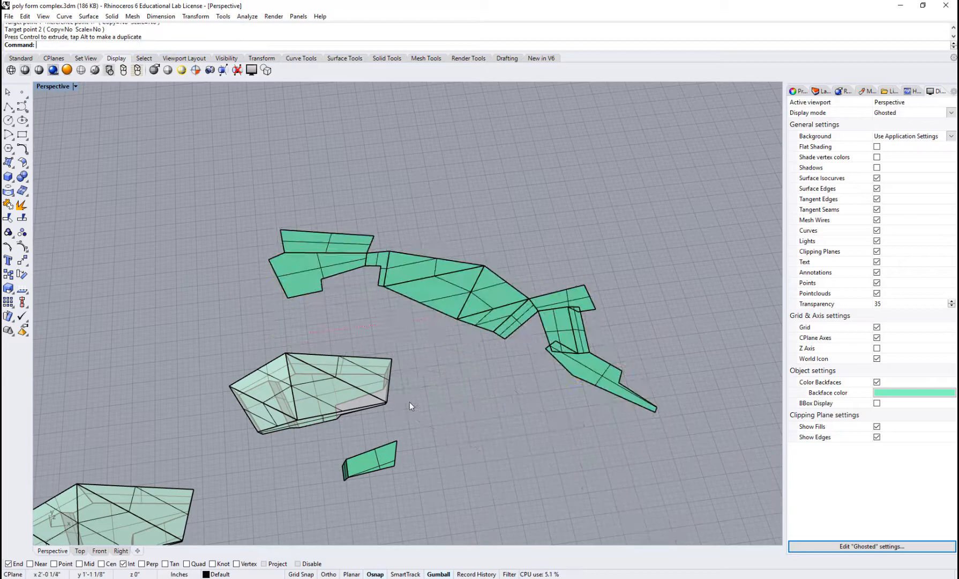
Compare the flat pattern's faces with the 3D form and its separated notch piece from several angles
click(383, 263)
click(406, 357)
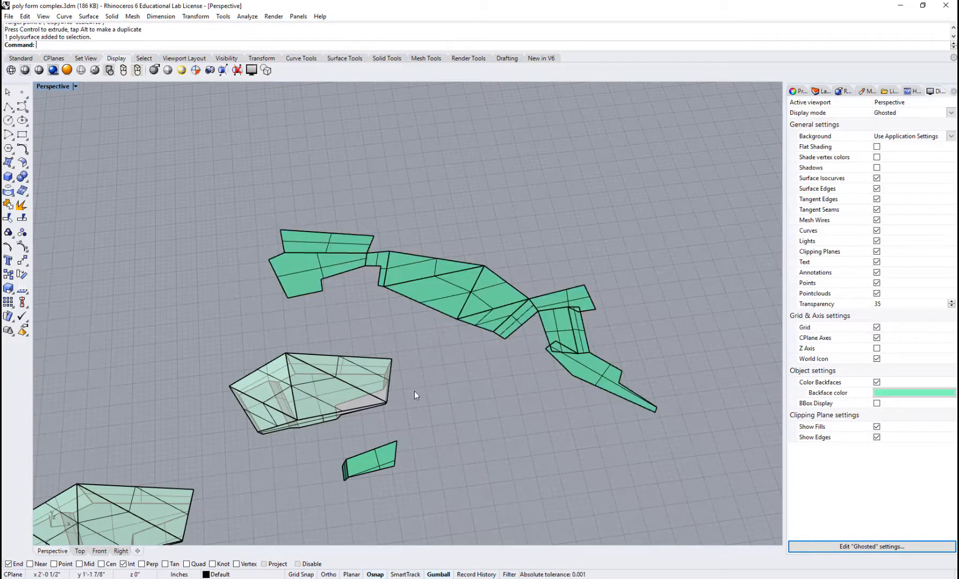
right_drag(415, 391, 353, 313)
right_drag(312, 227, 363, 241)
click(357, 233)
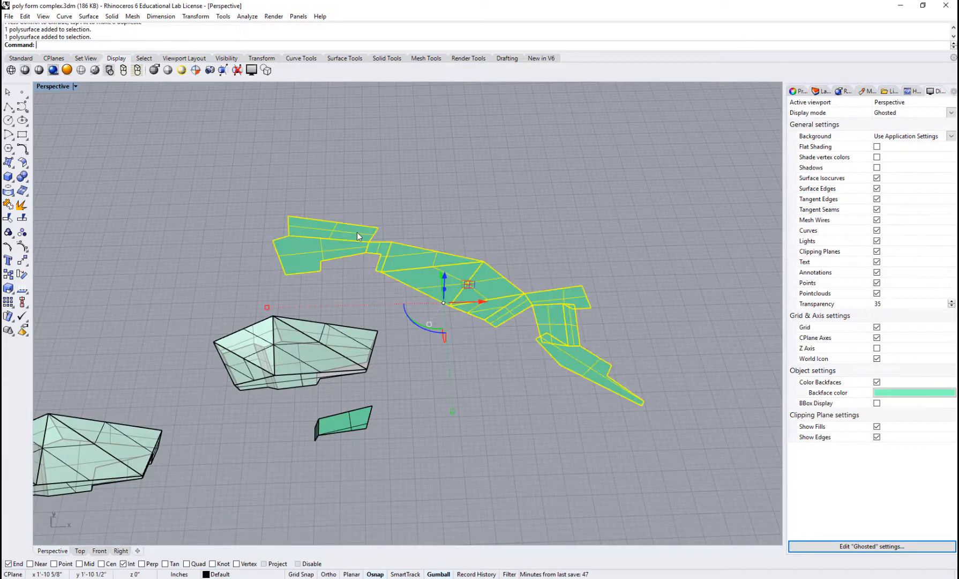
key(Escape)
right_drag(356, 279, 245, 240)
click(322, 181)
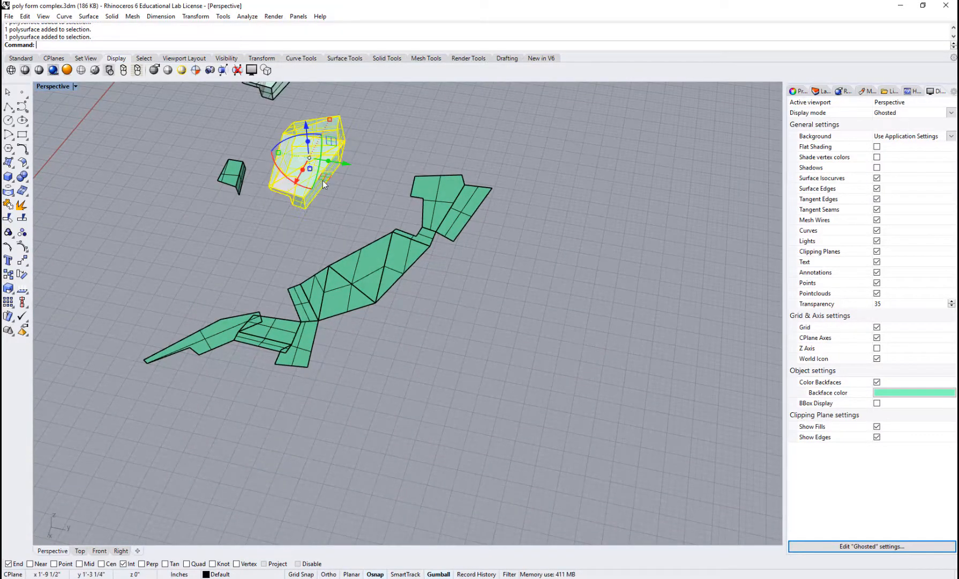
key(Escape)
right_drag(332, 205, 447, 305)
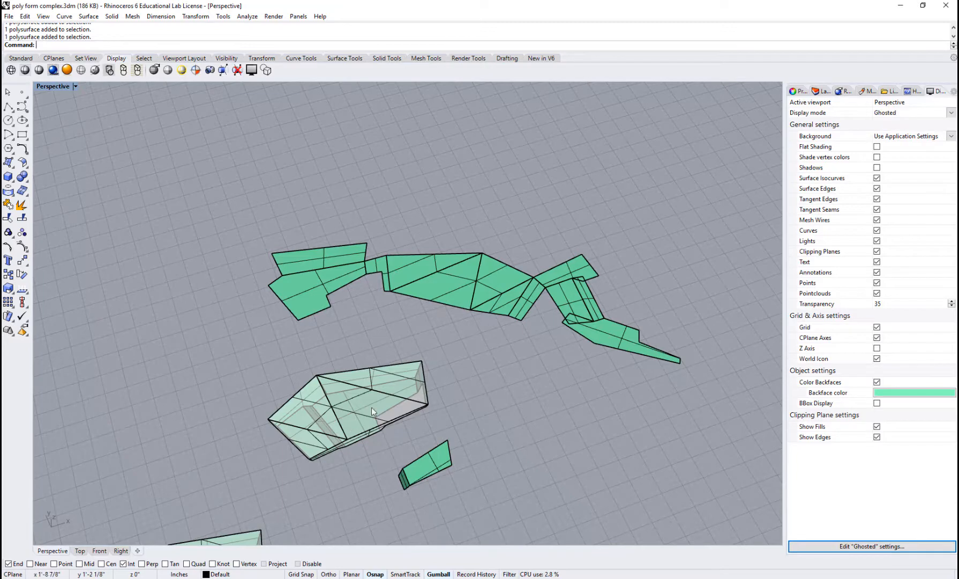
right_drag(371, 407, 368, 340)
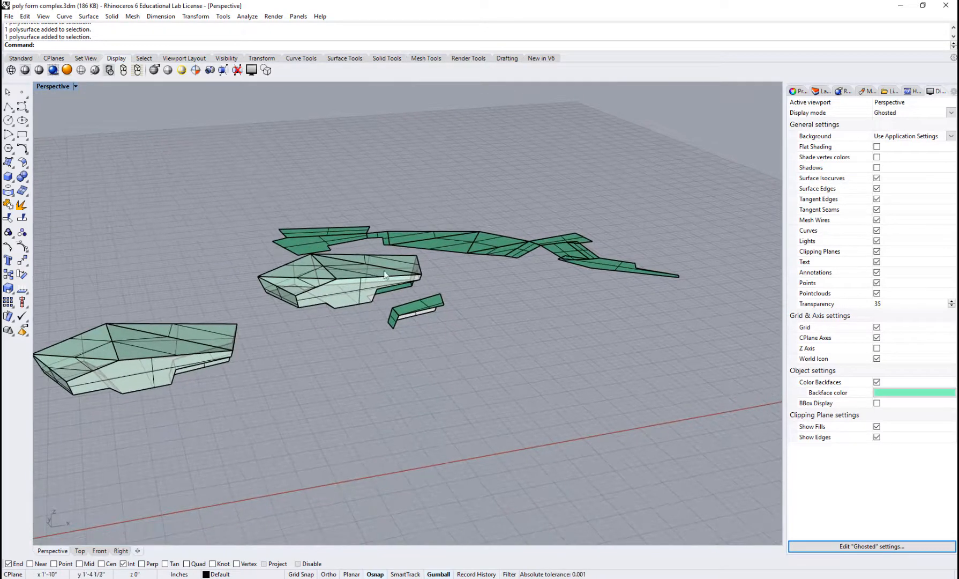
right_drag(384, 275, 287, 246)
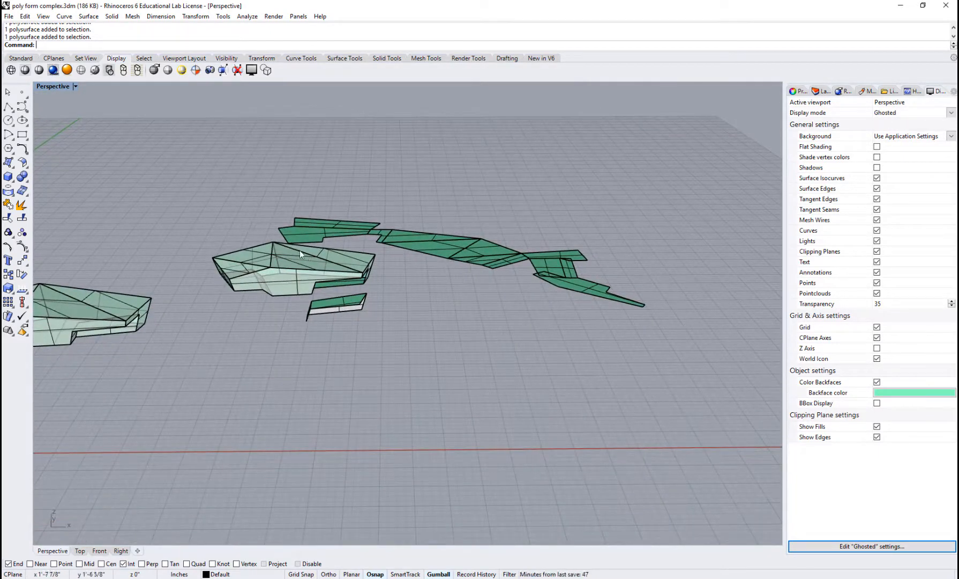
scroll(321, 260, up, 4)
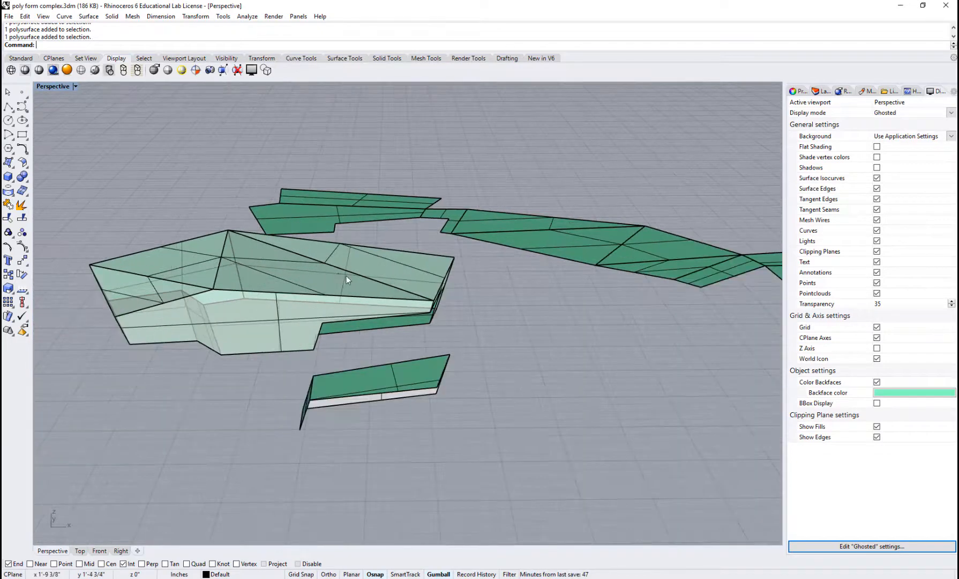
right_drag(347, 276, 257, 200)
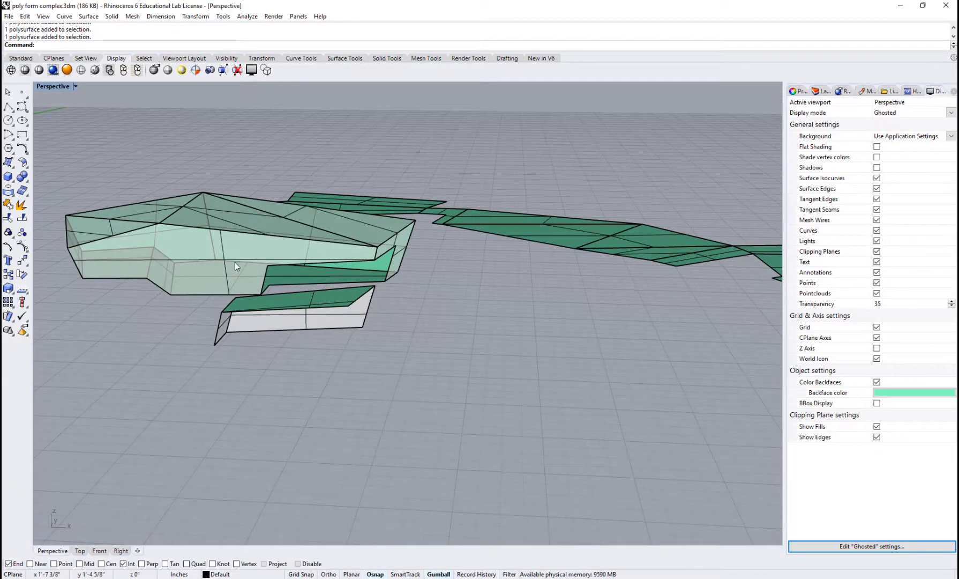
right_drag(234, 262, 325, 275)
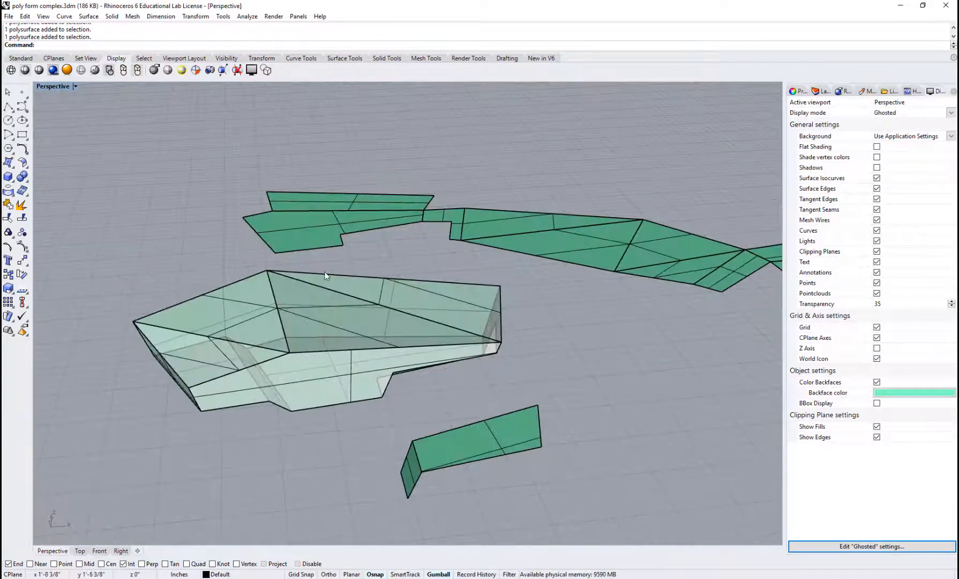
Move the flat pattern along the X direction, farther away from the 3D forms
right_drag(406, 291, 476, 339)
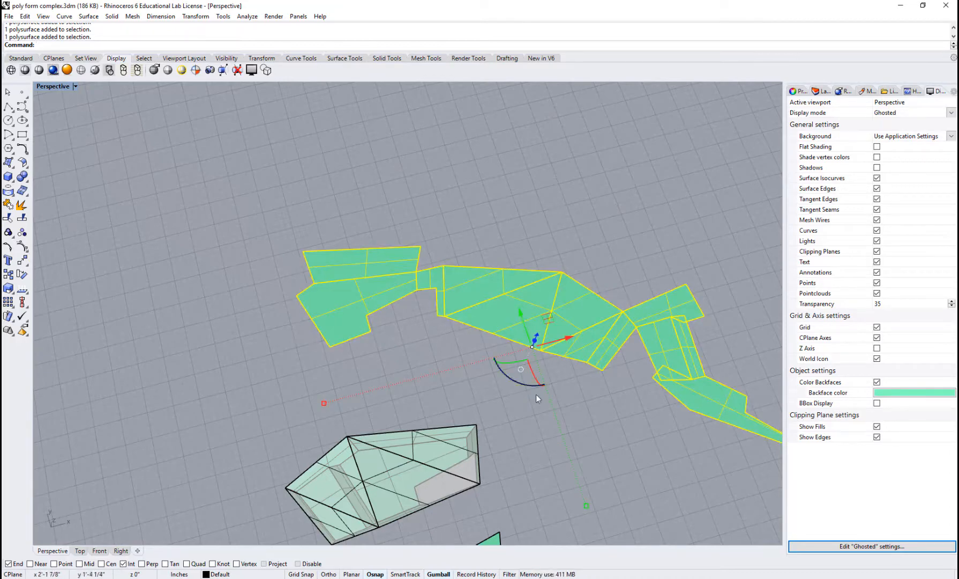
right_drag(535, 394, 515, 409)
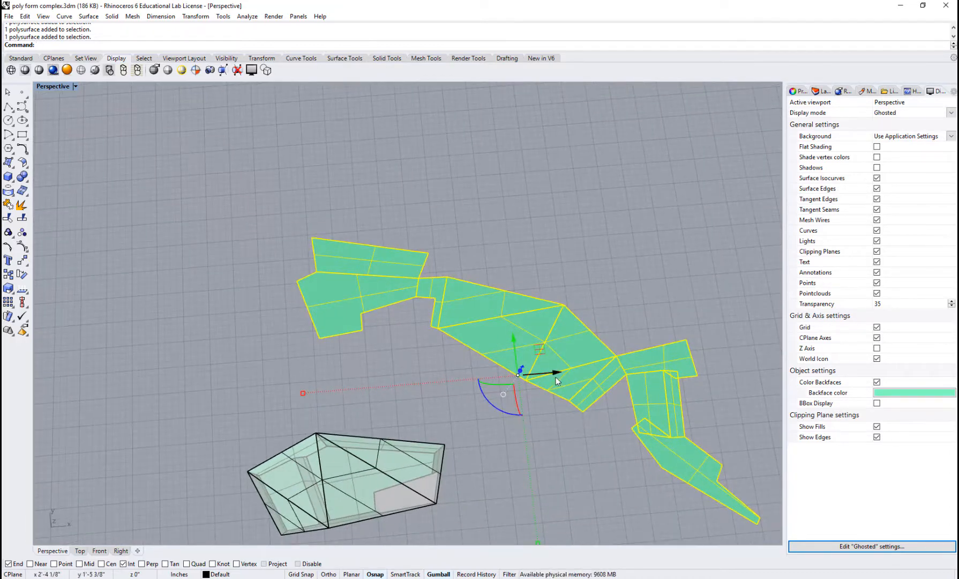
scroll(556, 377, down, 3)
drag(570, 365, 670, 367)
shift+right_drag(587, 445, 461, 482)
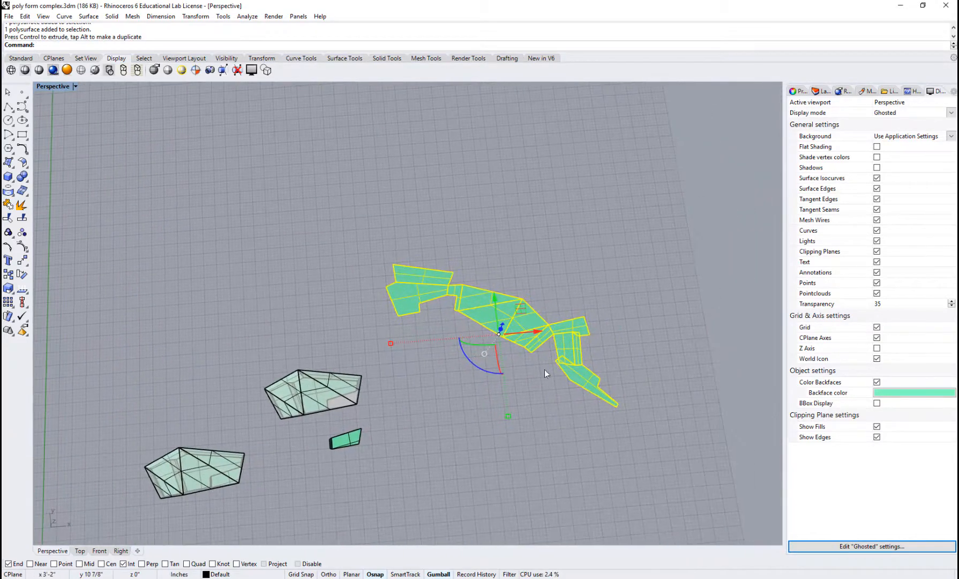
Explode the flat pattern into surfaces and move the eight surfaces of its overlapping half away from the rest
click(21, 205)
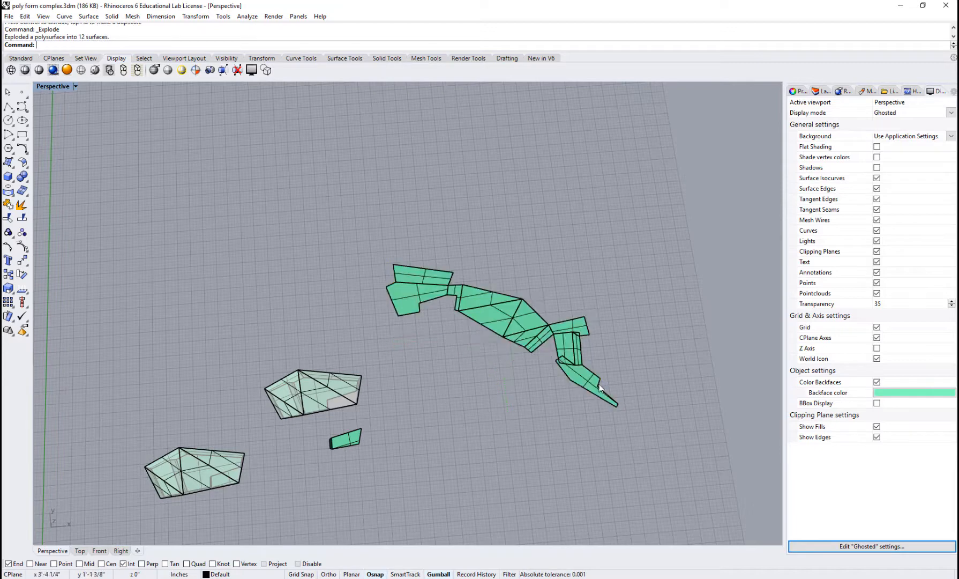
drag(495, 330, 537, 358)
click(535, 262)
scroll(557, 343, up, 3)
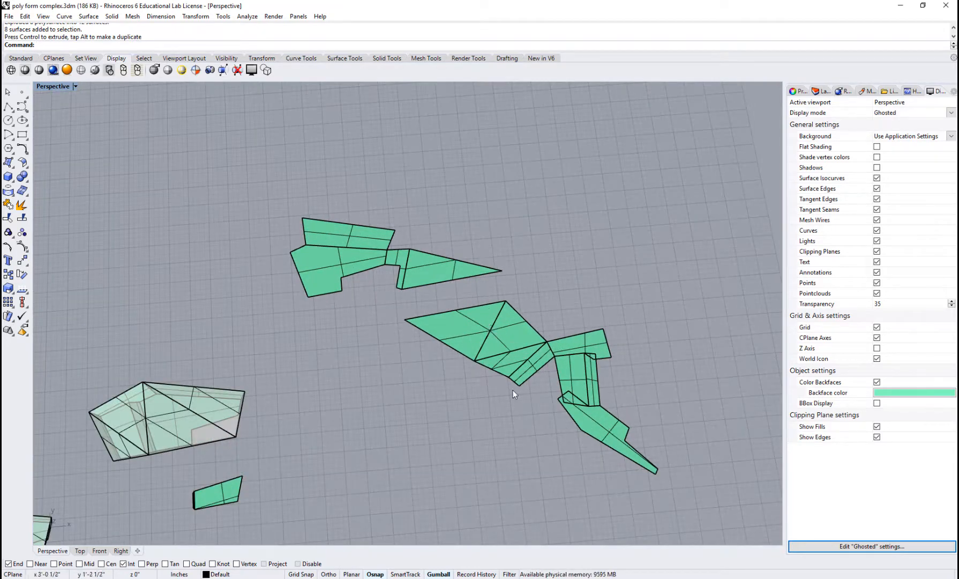
Examine the overlapping strips of the split pattern and the corresponding notch faces on the underside of the 3D form
click(588, 385)
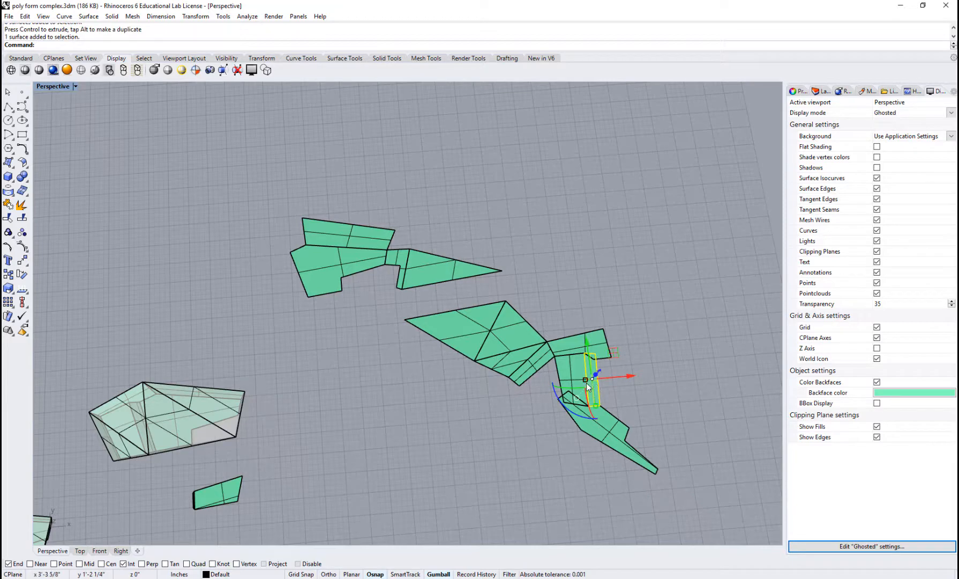
key(Escape)
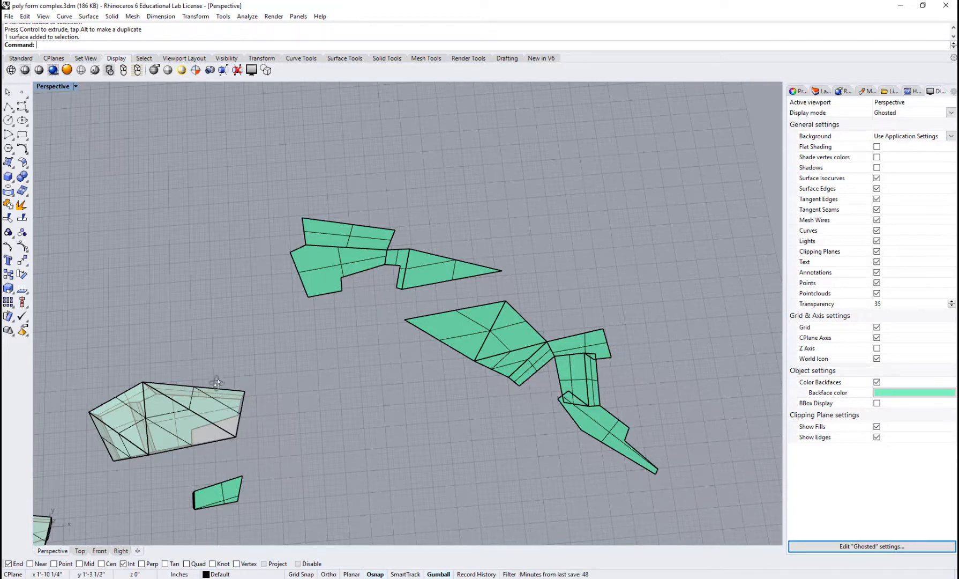
right_drag(217, 383, 216, 376)
right_drag(359, 413, 384, 309)
scroll(199, 265, up, 6)
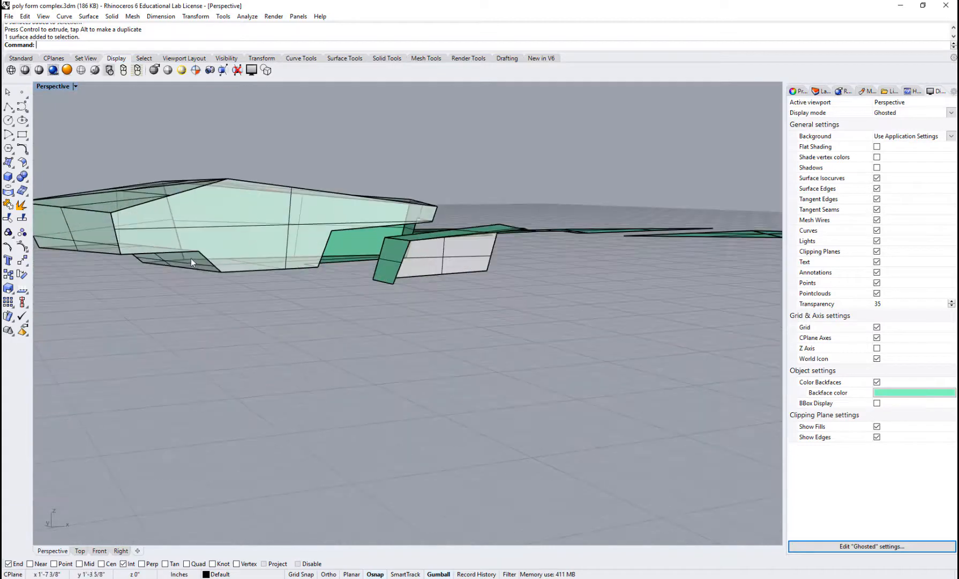
scroll(173, 284, down, 4)
right_drag(238, 285, 272, 403)
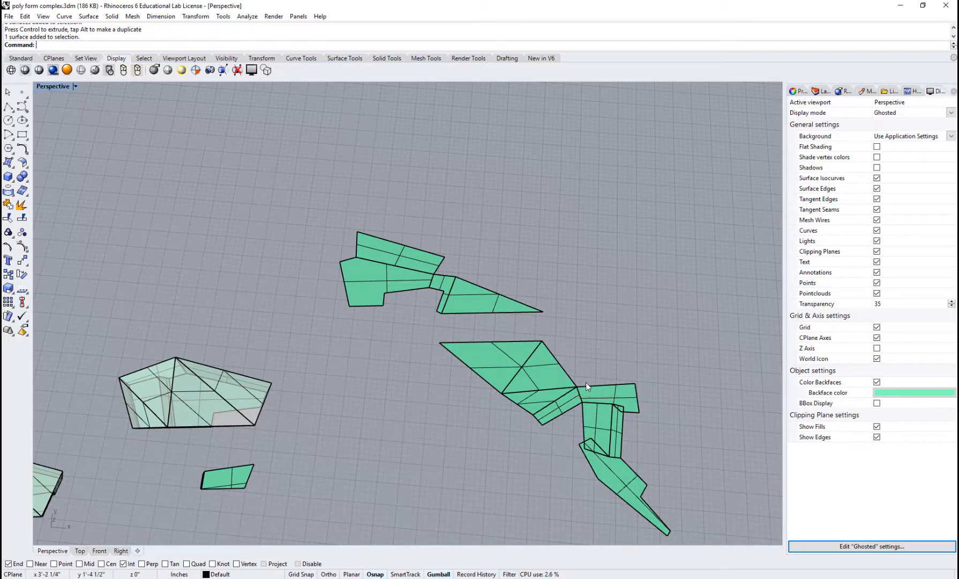
Orient the eight separated surfaces so the narrow strip's outer edge meets the matching outer edge of the other half's large notched face
scroll(656, 435, down, 3)
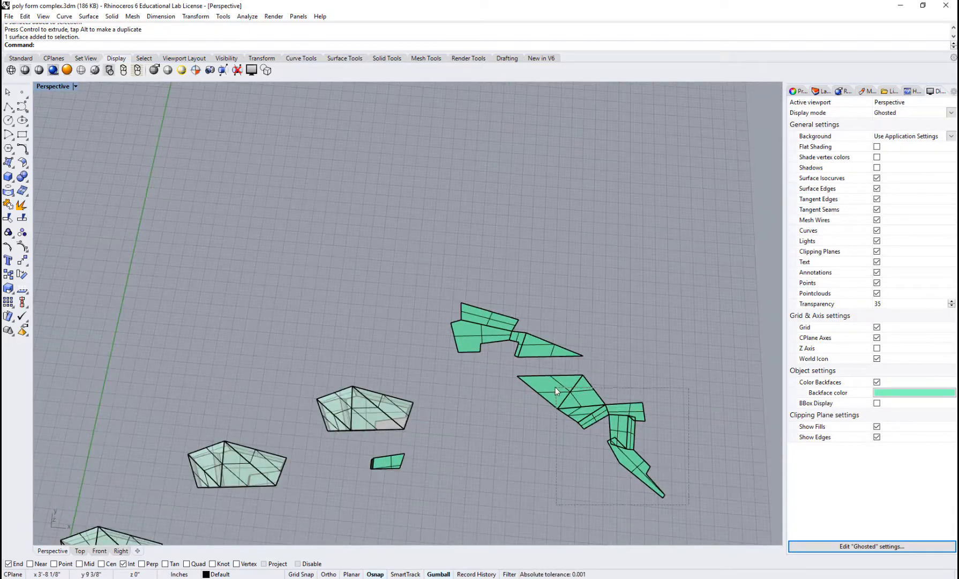
drag(555, 387, 555, 387)
text(M)
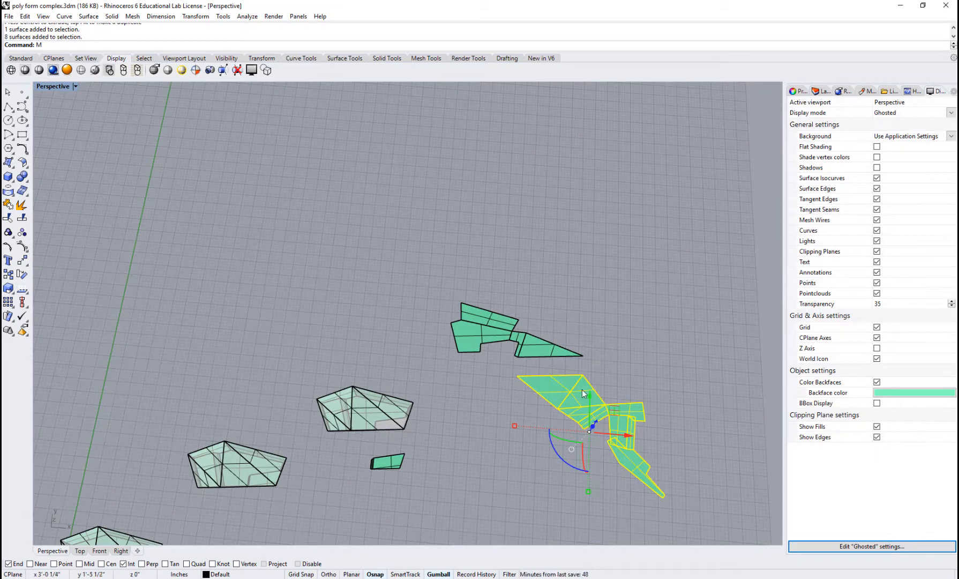
scroll(600, 417, up, 3)
key(BackSpace)
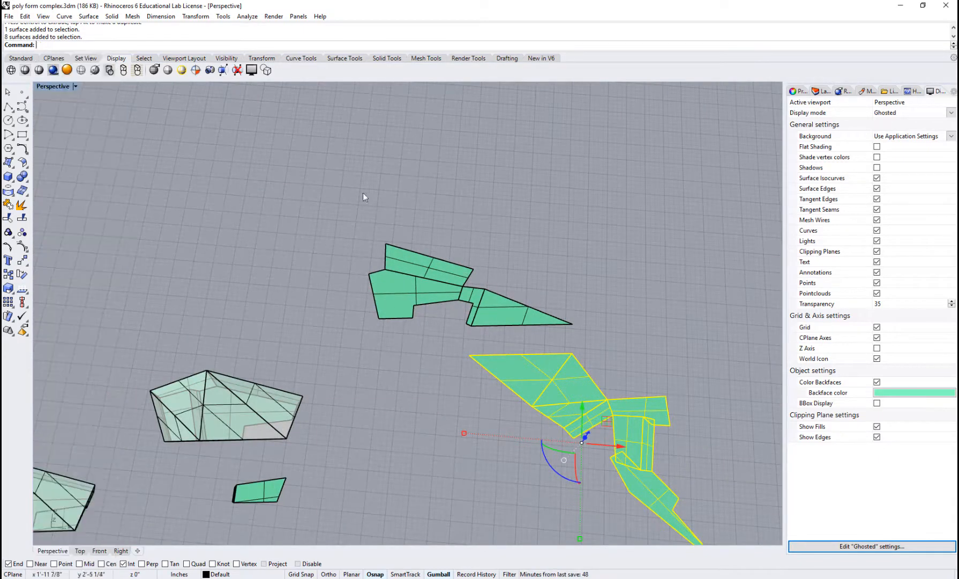
scroll(677, 395, down, 3)
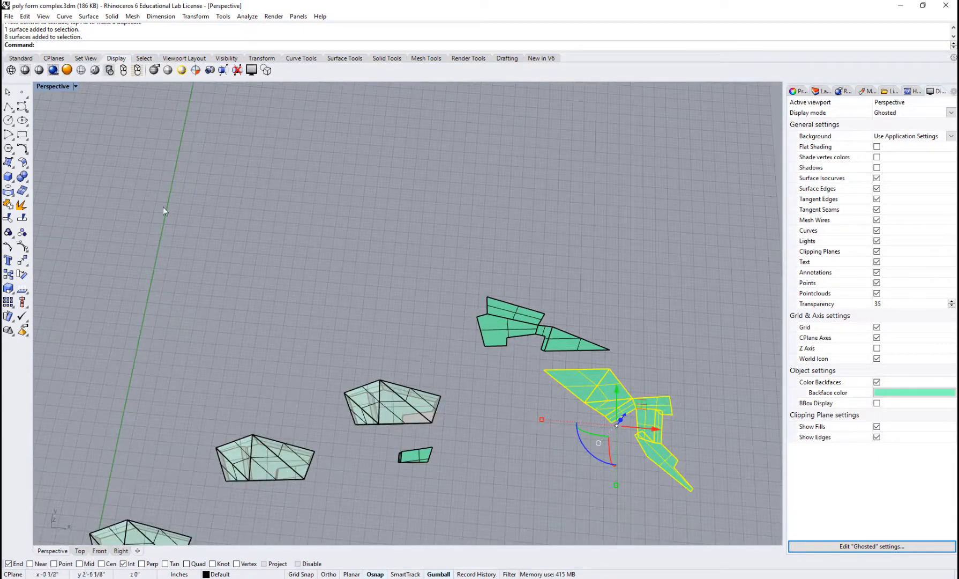
text(Orie)
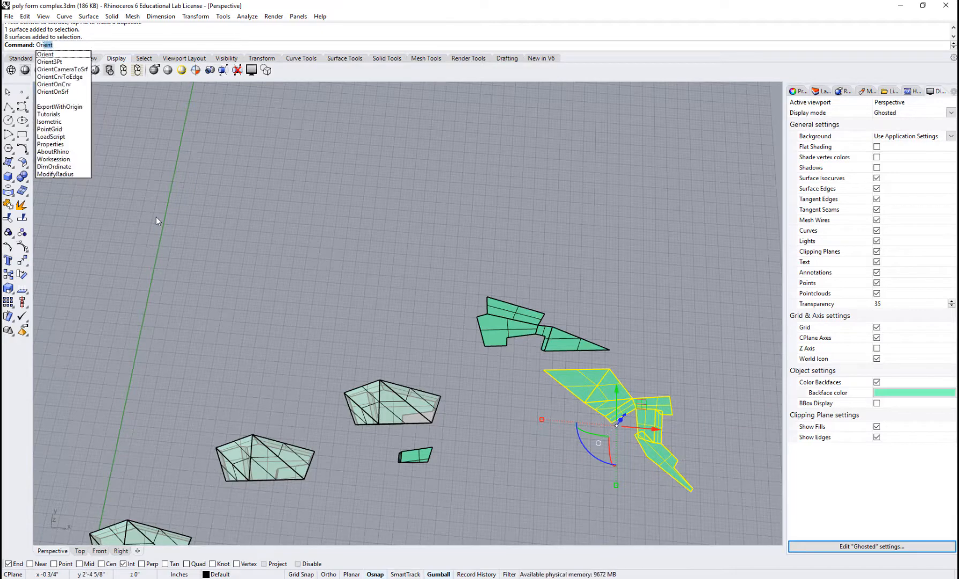
text(nt)
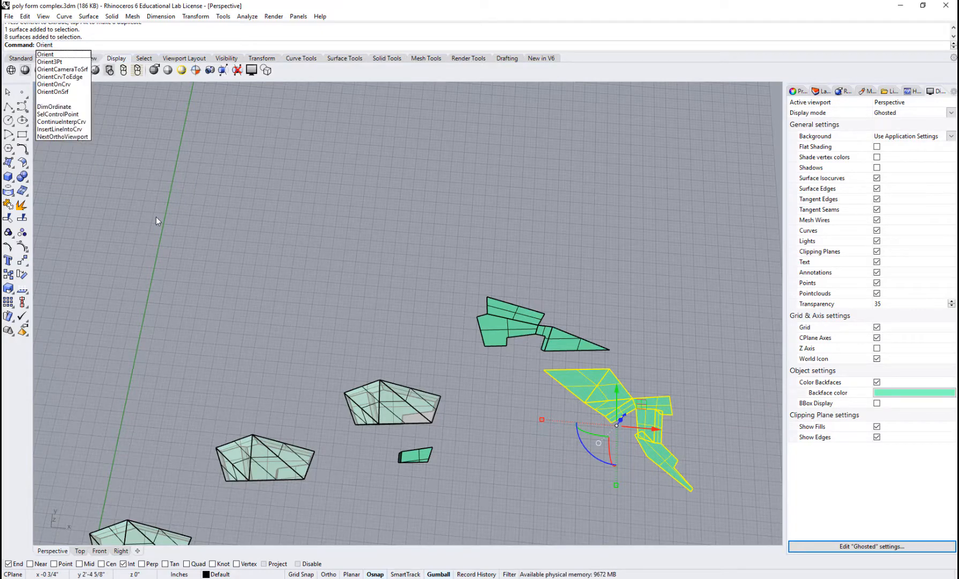
key(Return)
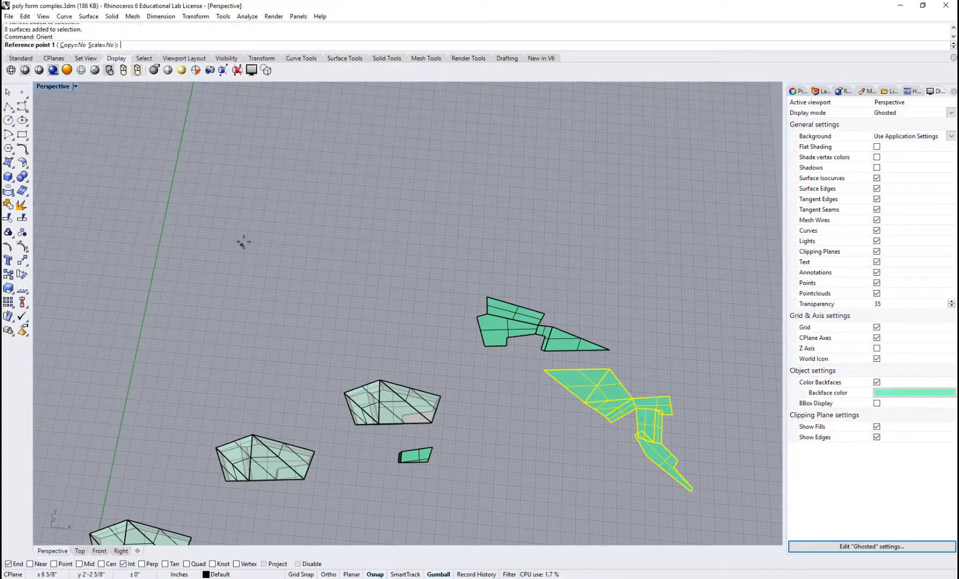
scroll(424, 322, up, 2)
shift+right_drag(611, 398, 388, 305)
scroll(586, 395, up, 6)
scroll(490, 417, up, 8)
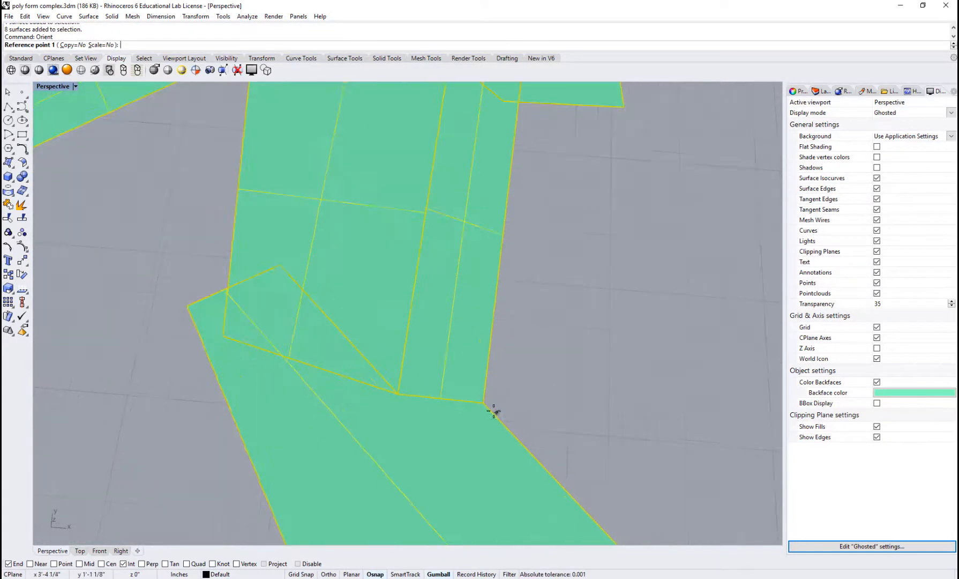
click(484, 403)
scroll(501, 377, down, 6)
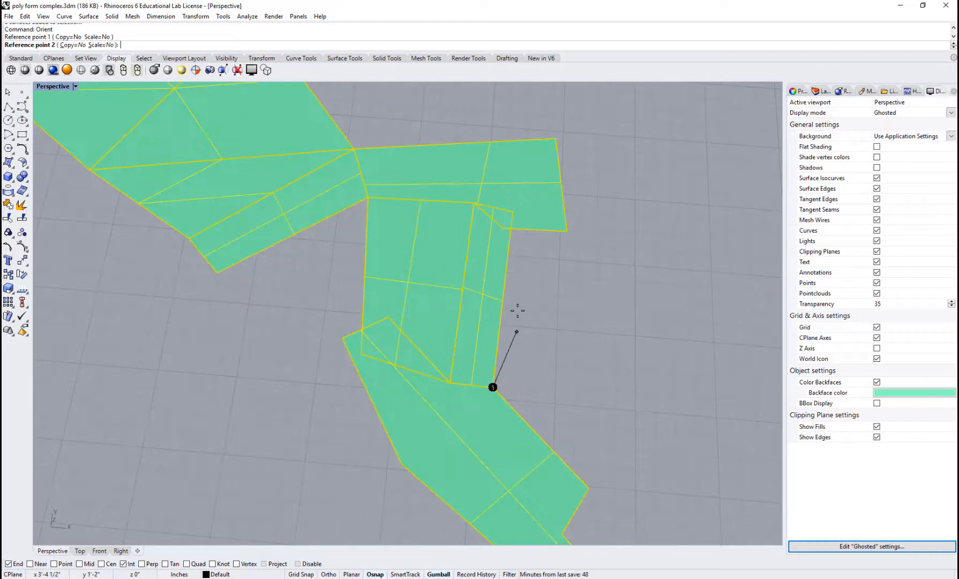
click(512, 212)
scroll(532, 275, down, 6)
scroll(483, 270, down, 3)
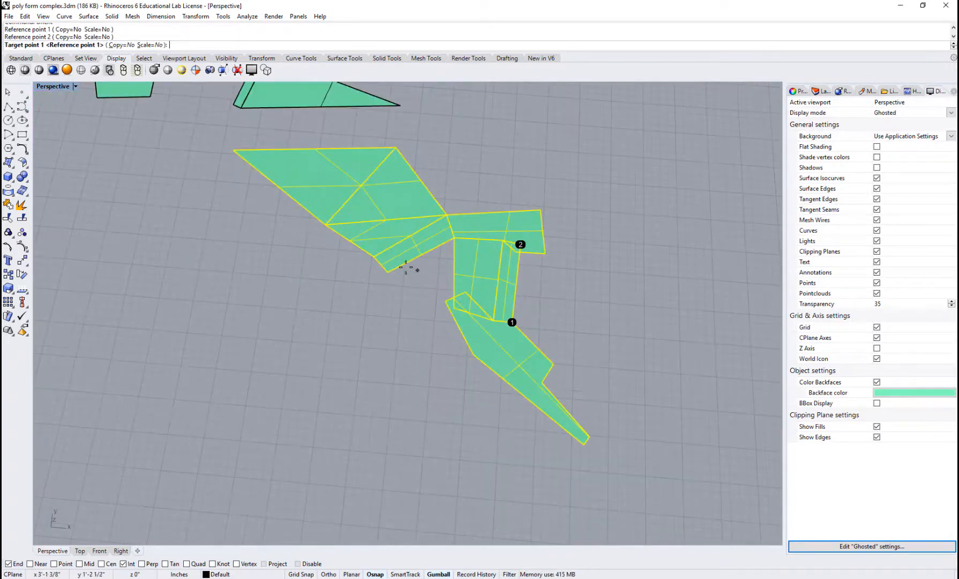
scroll(224, 201, down, 3)
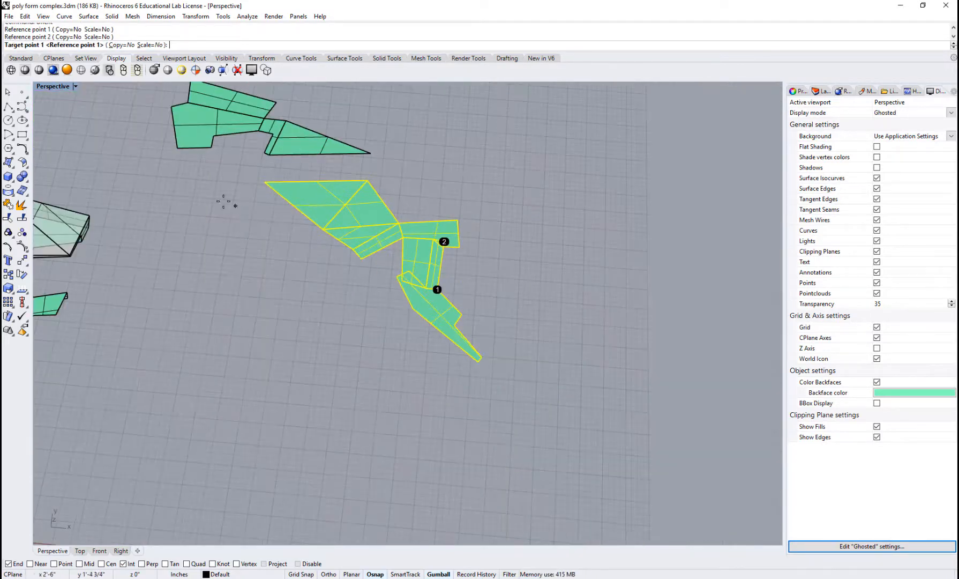
click(177, 148)
click(171, 107)
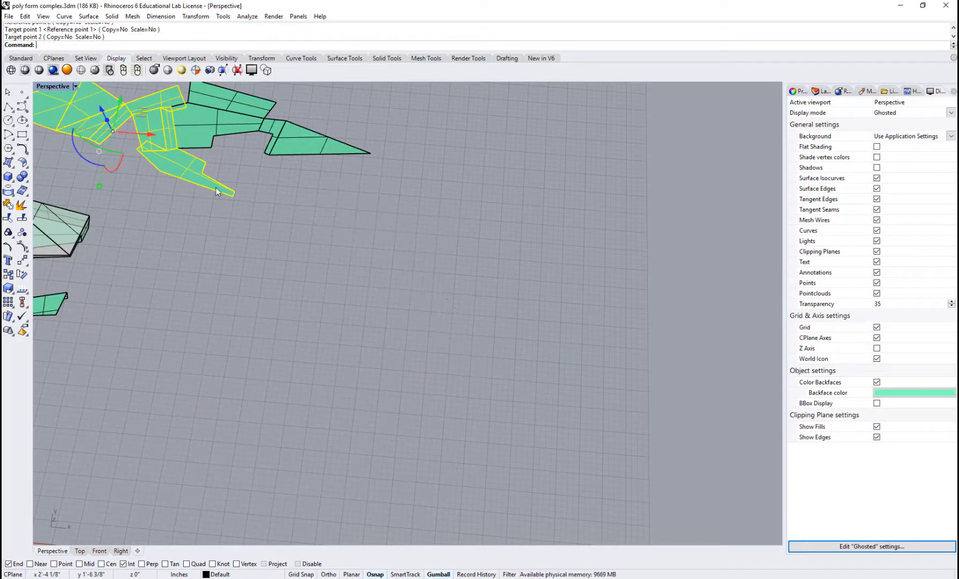
right_drag(263, 219, 346, 257)
scroll(346, 258, up, 4)
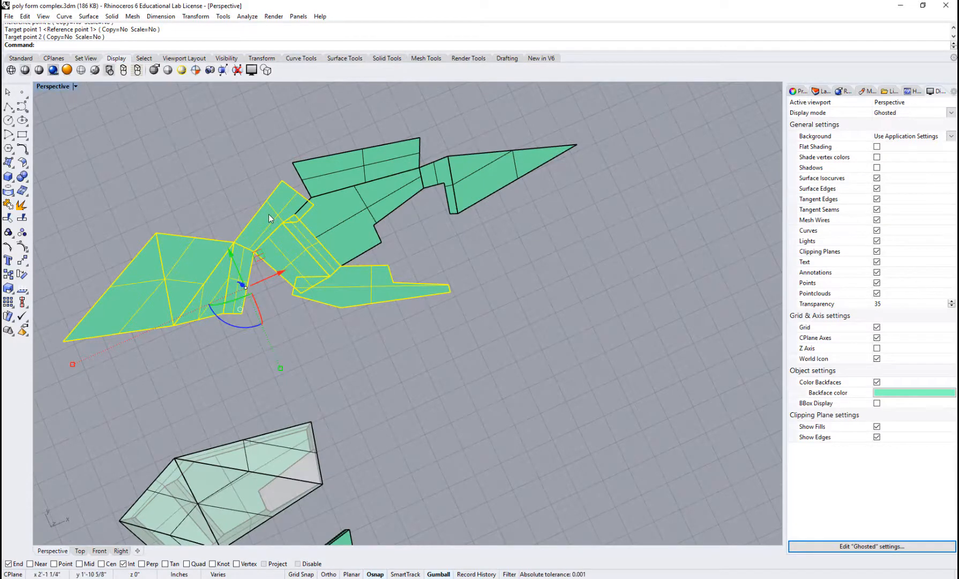
scroll(271, 214, up, 2)
key(Escape)
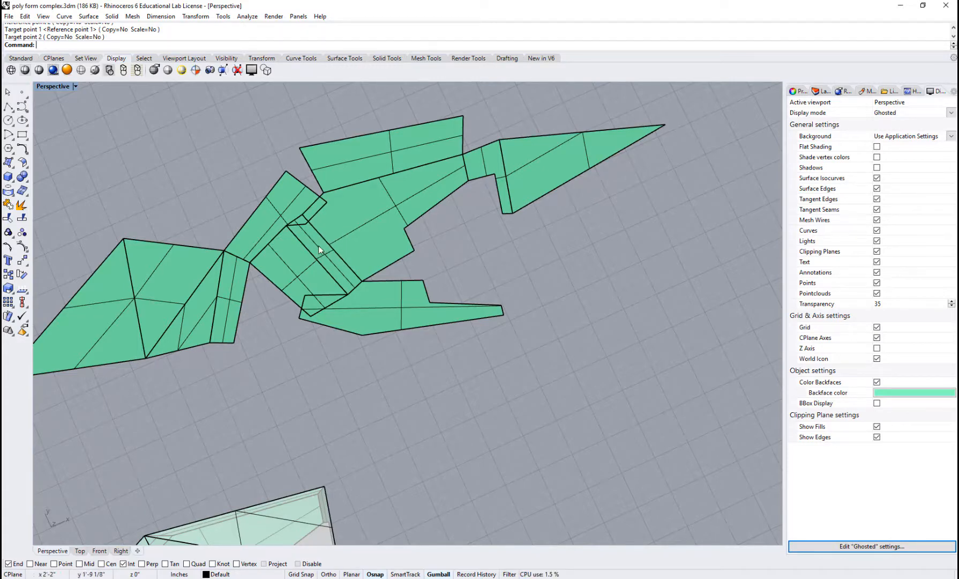
Move seven of the oriented surfaces away along the X direction, leaving the narrow strip attached to the large notched face
right_drag(346, 365, 339, 245)
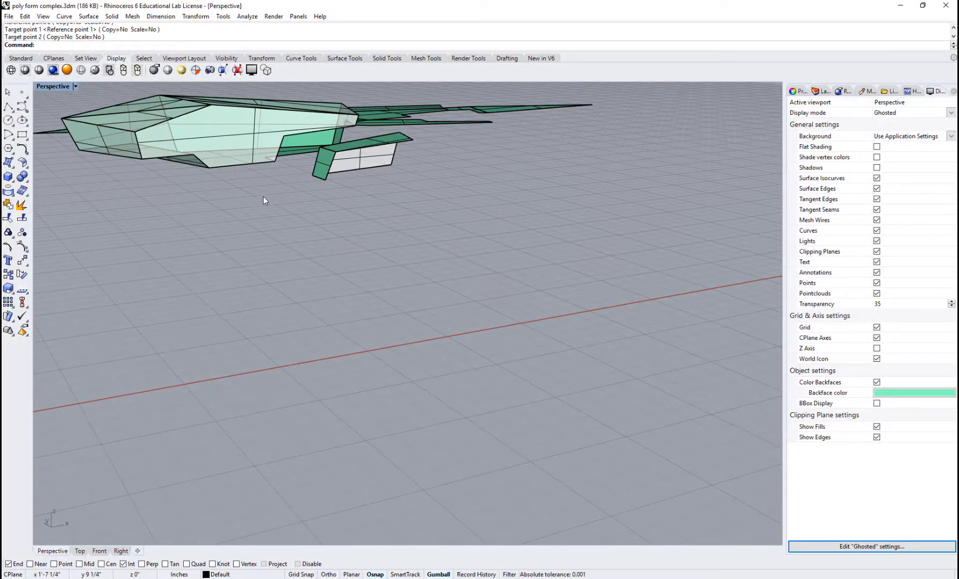
right_drag(263, 197, 299, 215)
click(299, 215)
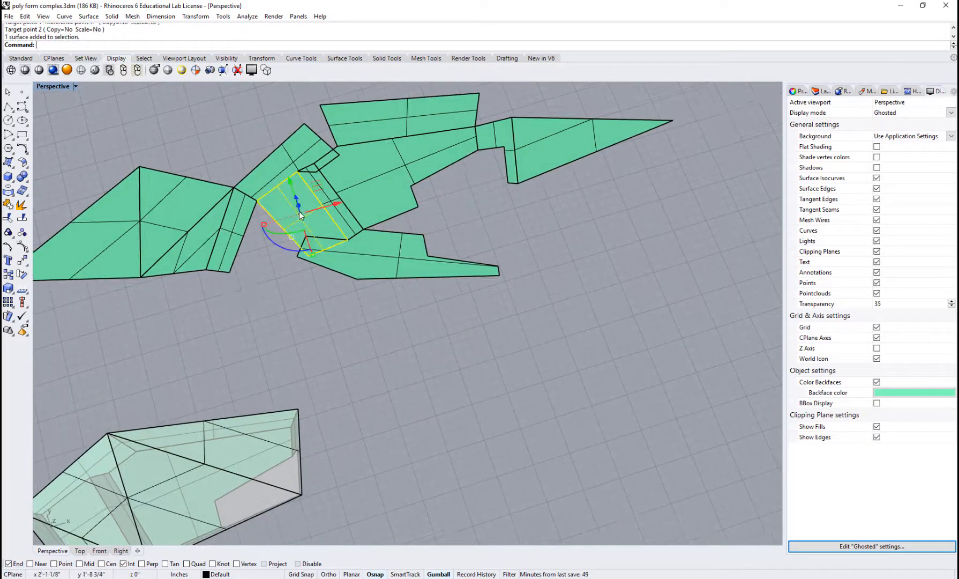
click(371, 260)
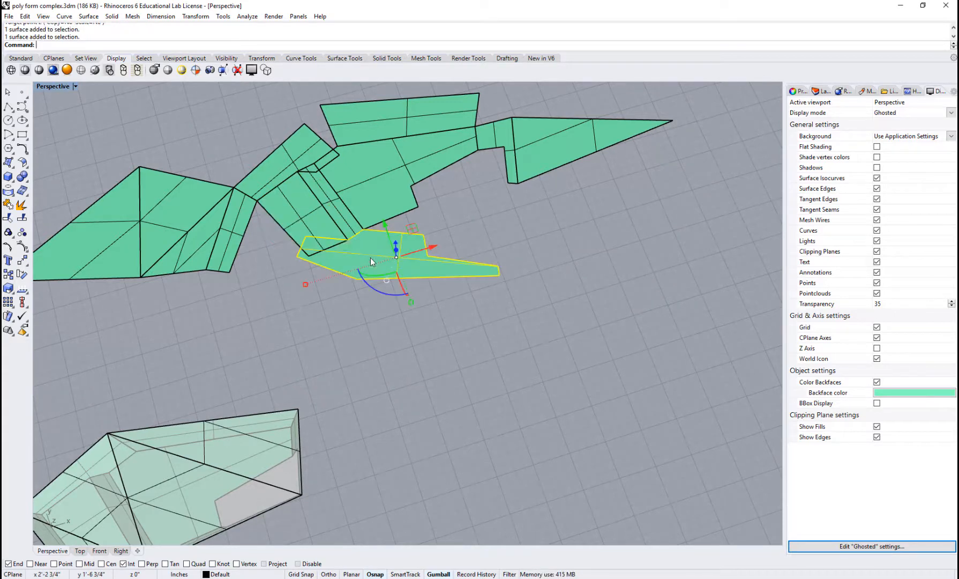
shift+click(302, 209)
shift+click(287, 141)
shift+click(234, 227)
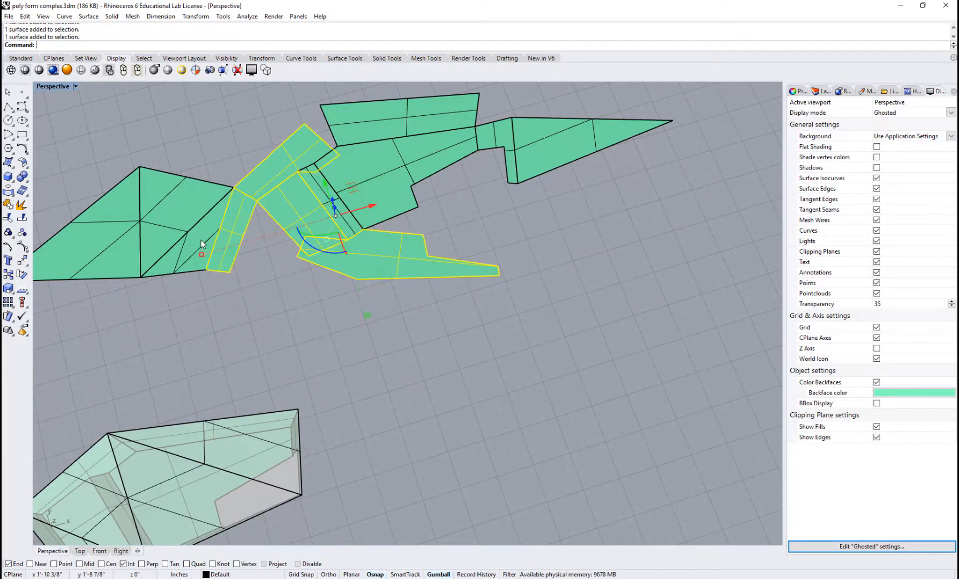
shift+click(199, 242)
shift+click(178, 219)
shift+click(114, 229)
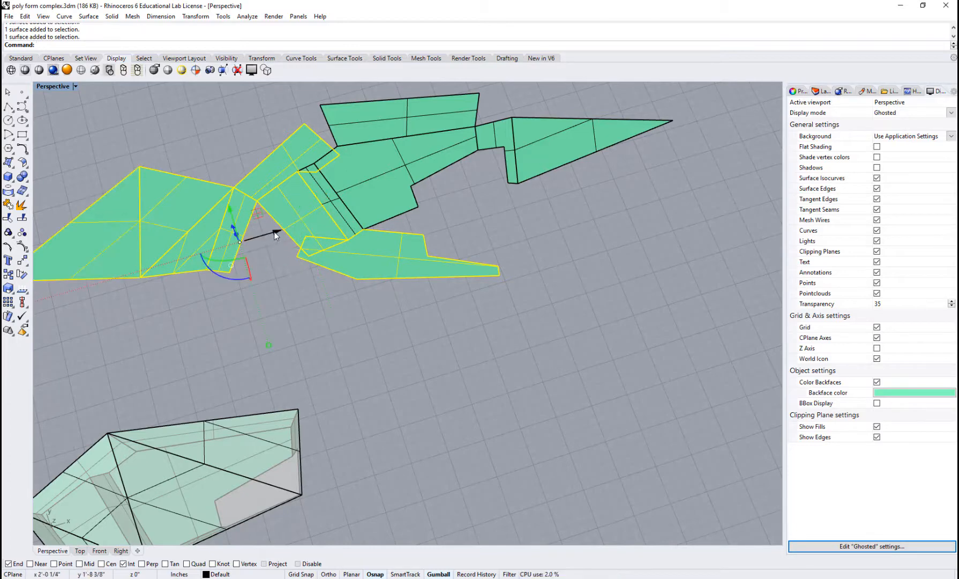
drag(269, 233, 204, 255)
key(Escape)
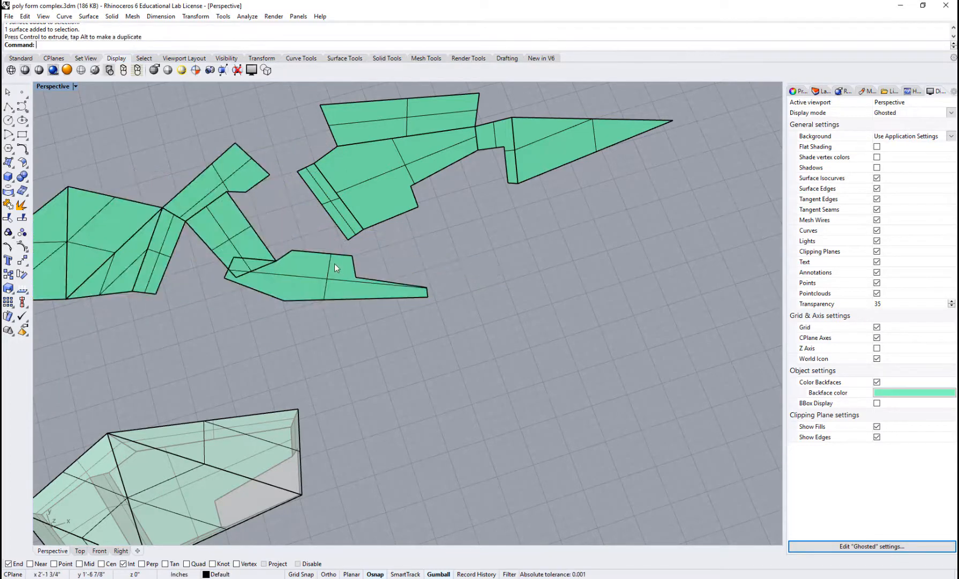
Orient the long pointed, notched surface so its short straight edge meets the large face's matching edge beside the attached strip
click(328, 263)
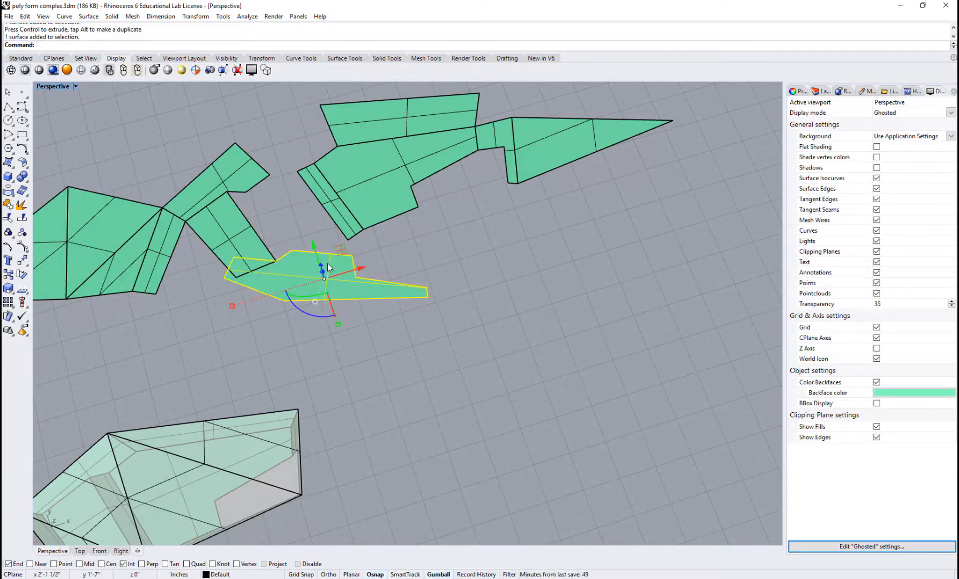
key(Escape)
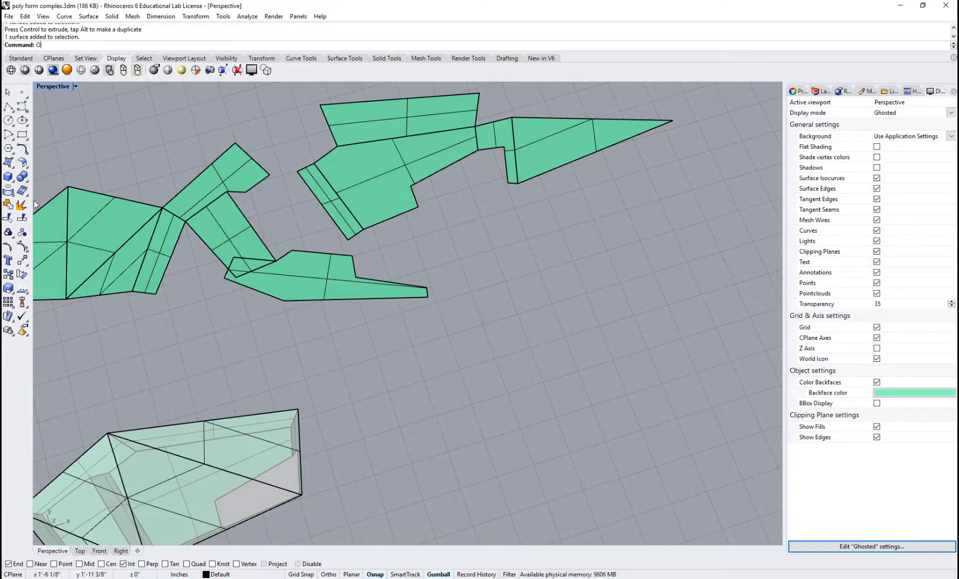
text(rient)
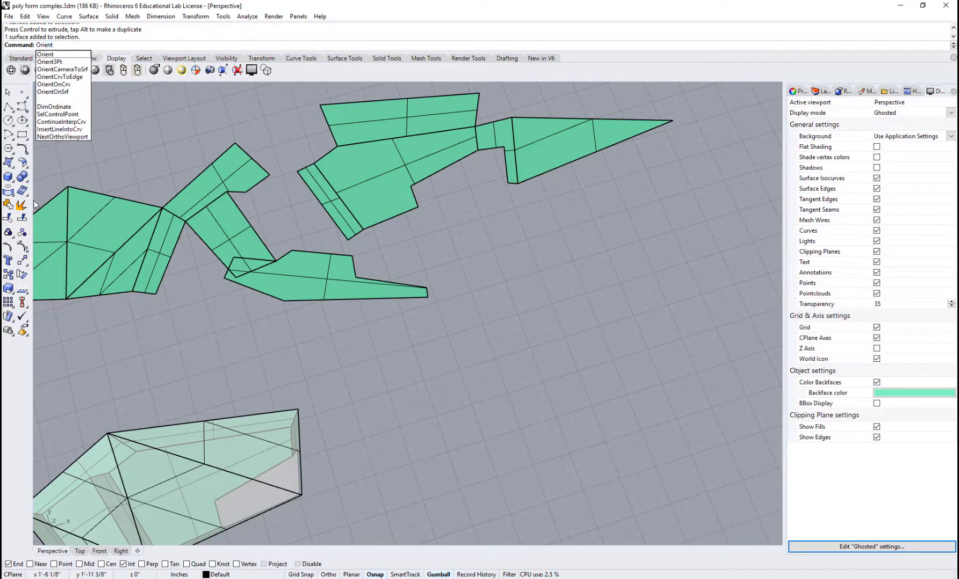
key(Return)
click(318, 289)
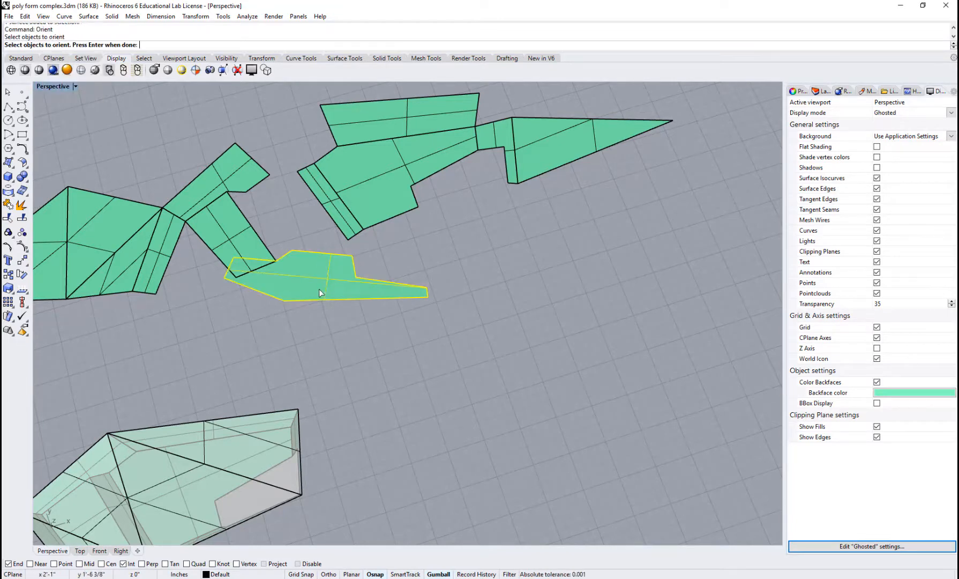
key(Return)
click(292, 250)
click(352, 255)
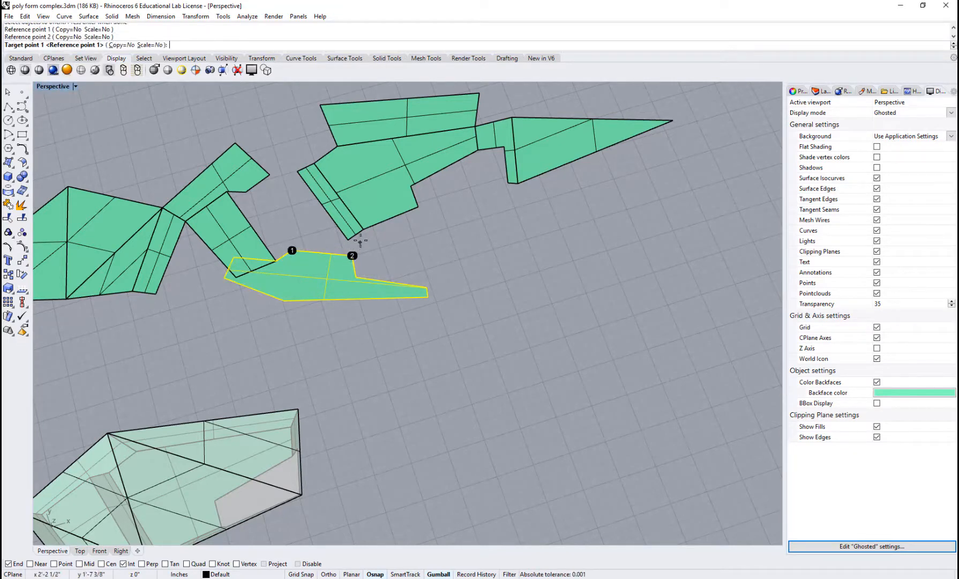
click(361, 230)
click(418, 209)
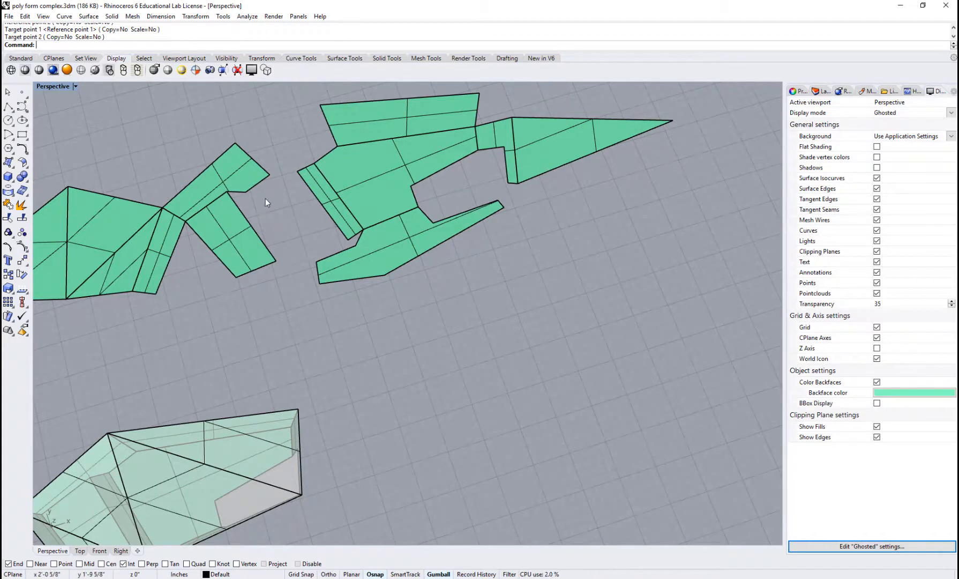
Orient the remaining six surfaces so the end face's short edge meets the large face's short edge above the narrow strip
scroll(268, 179, down, 3)
drag(240, 222, 134, 286)
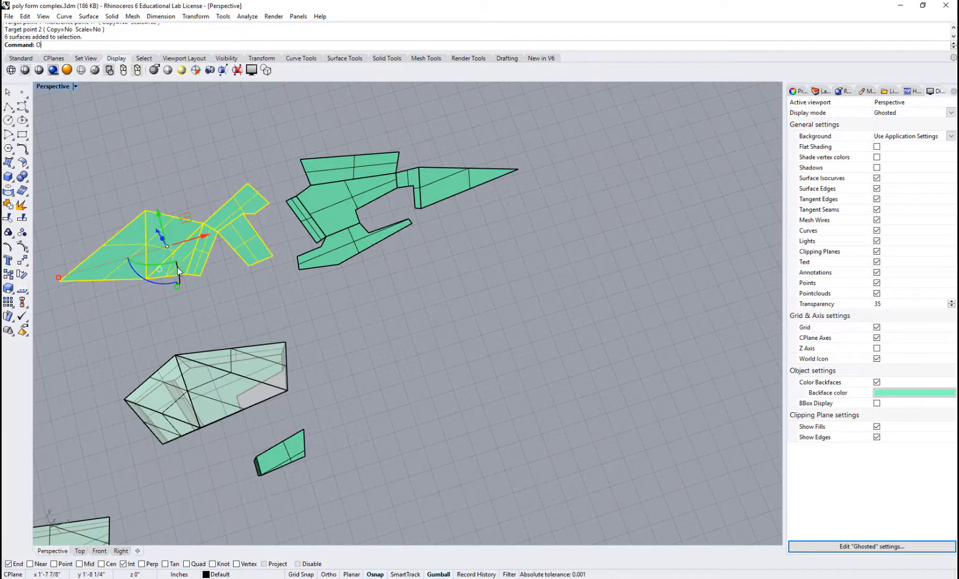
text(rient)
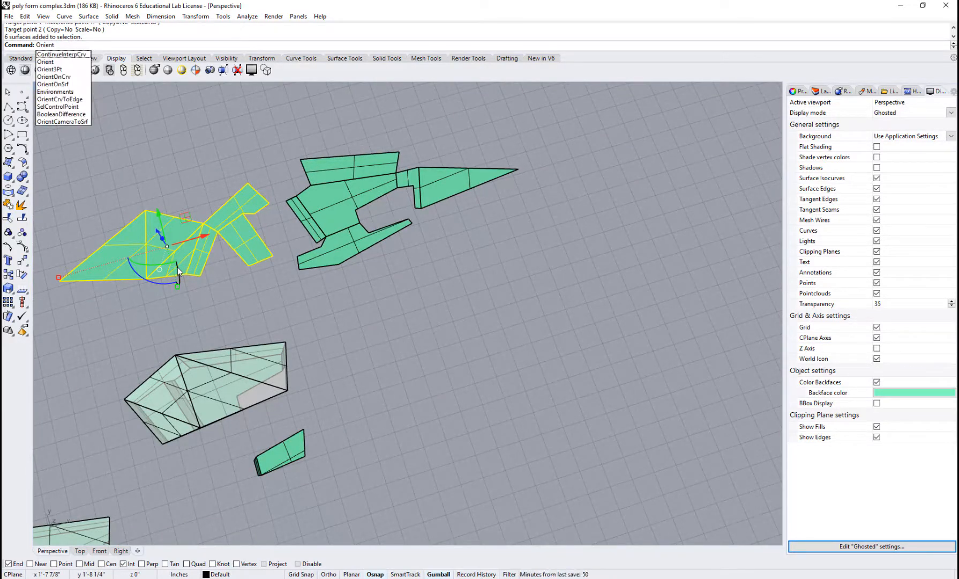
key(Return)
scroll(344, 237, up, 3)
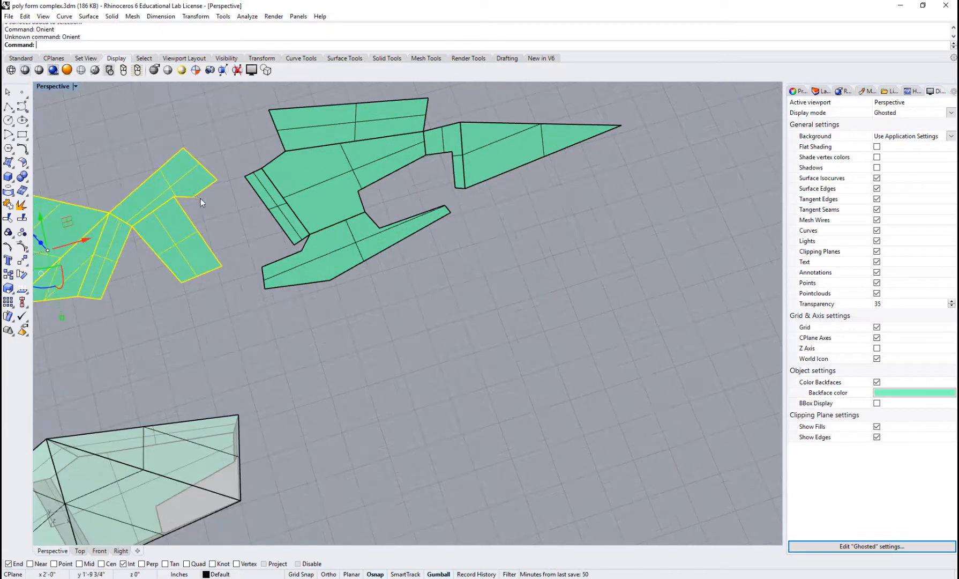
text(Orient)
key(Return)
click(193, 197)
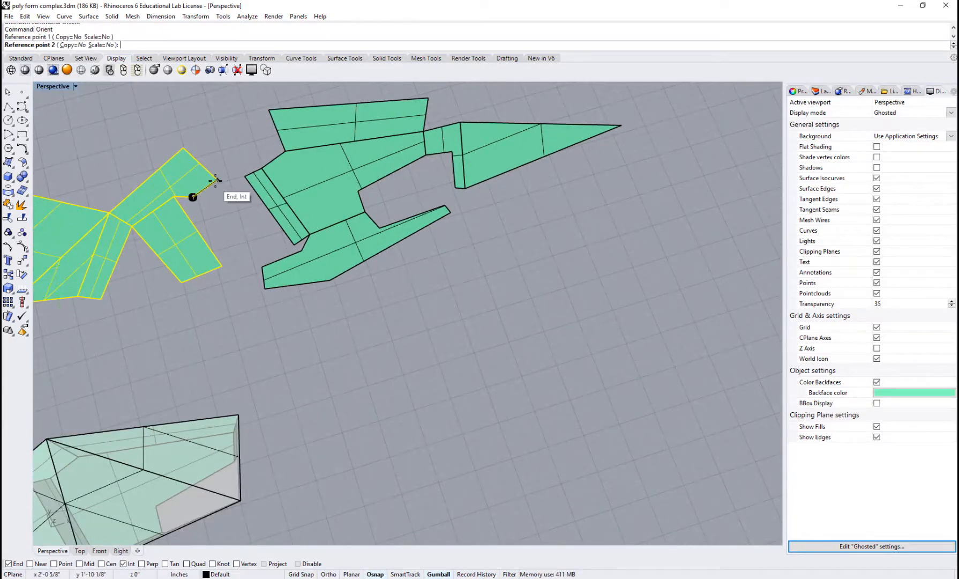
click(216, 180)
click(261, 169)
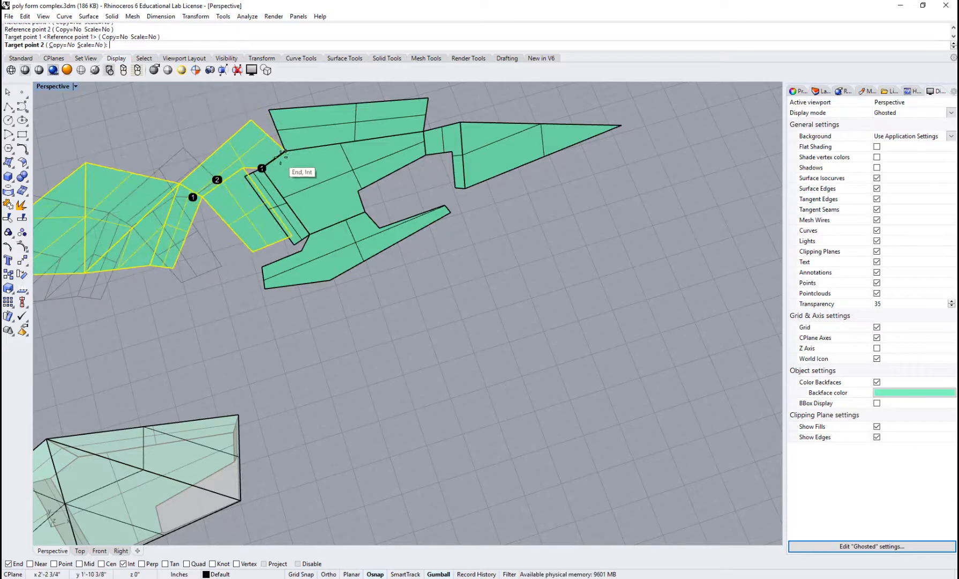
click(284, 152)
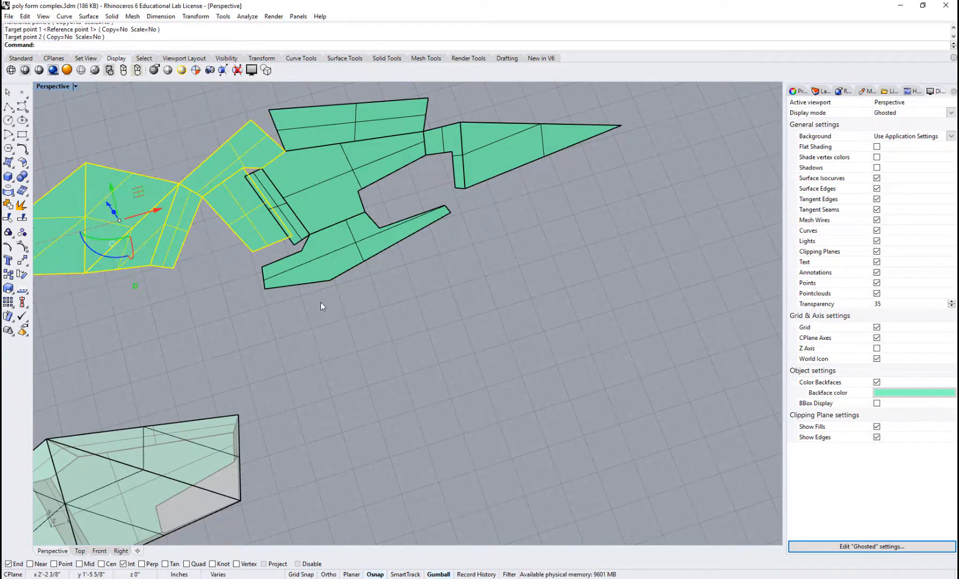
scroll(321, 303, down, 2)
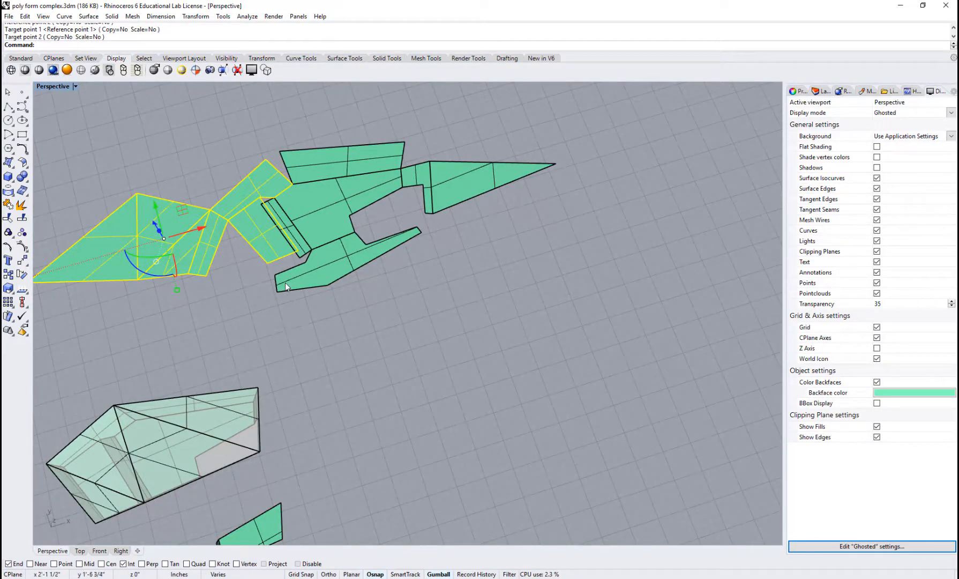
scroll(268, 242, up, 2)
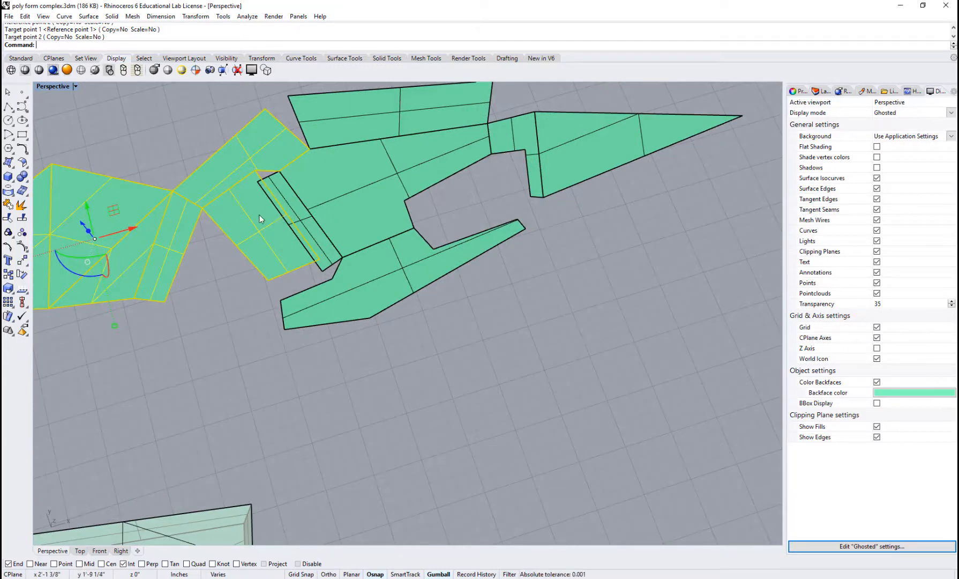
click(238, 271)
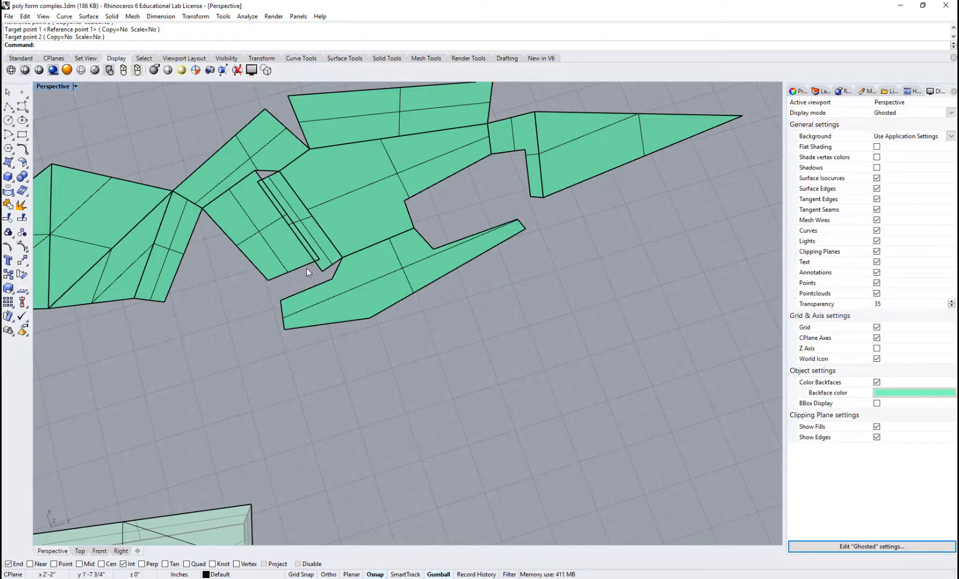
Try moving the narrow strip beside the large notched face away from the layout, and undo the move
click(304, 218)
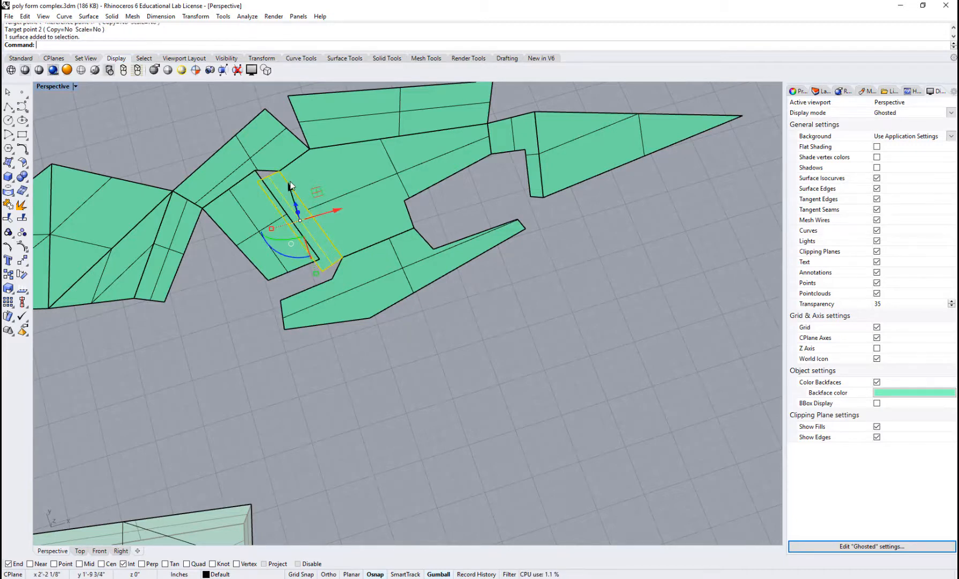
drag(290, 186, 354, 382)
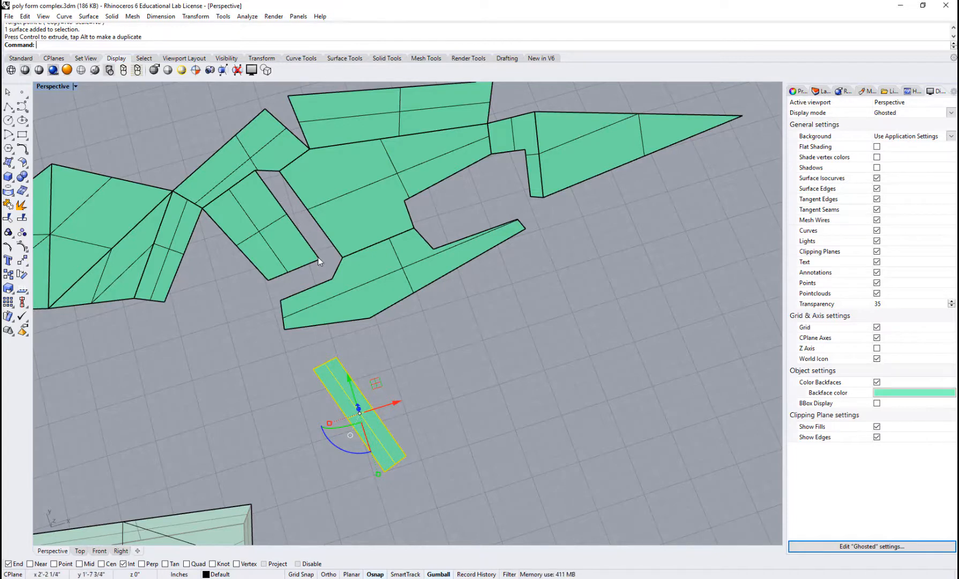
key(ctrl+z)
key(Escape)
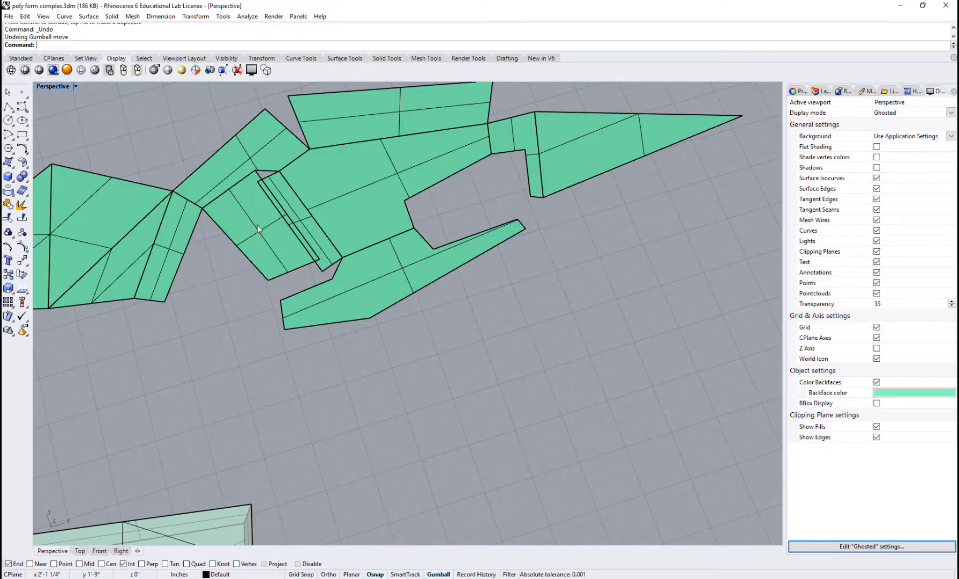
Rotate the four-sided face overlapping the narrow strip about its outer shared corner until its long edge meets the neighbouring narrow face's edge
click(250, 243)
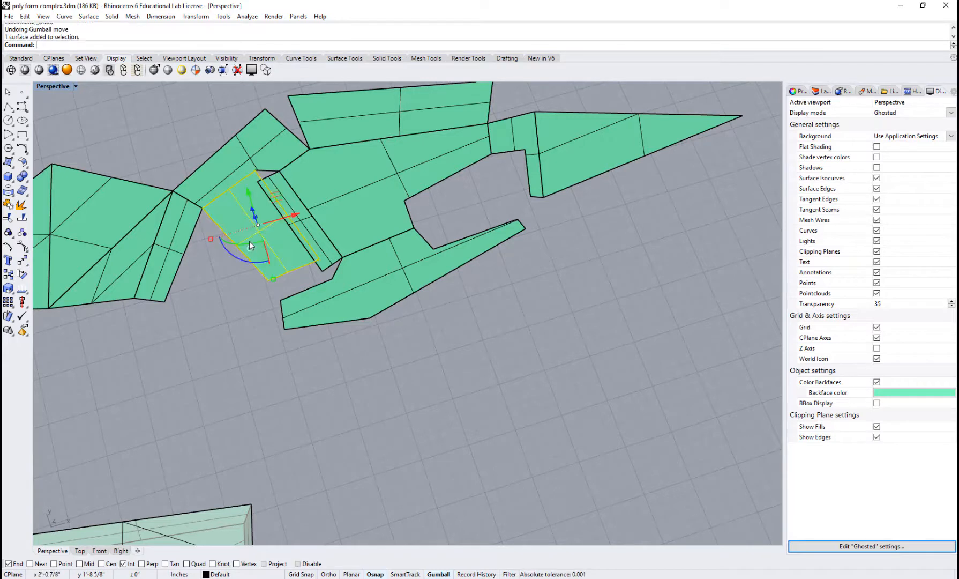
key(Escape)
text(Rotate)
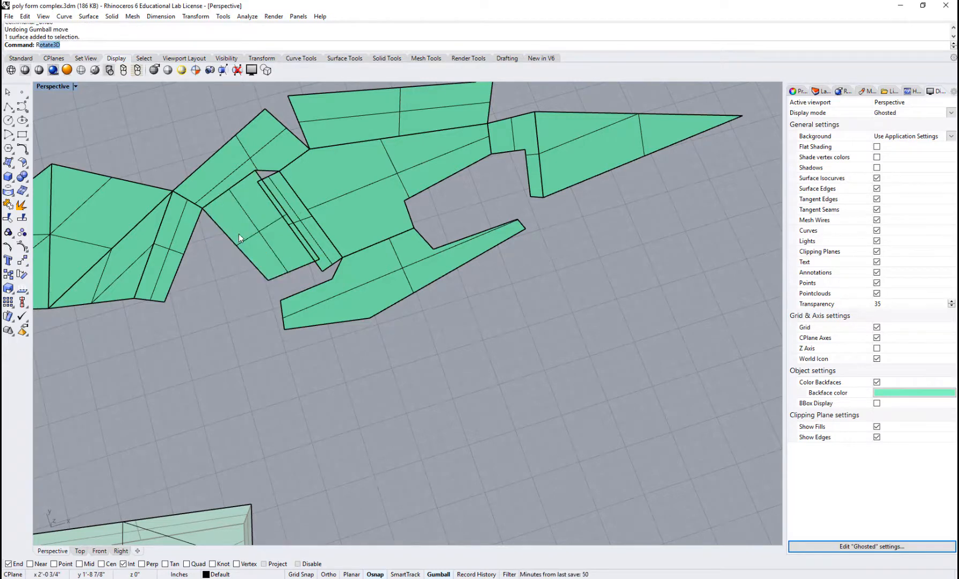
text(e)
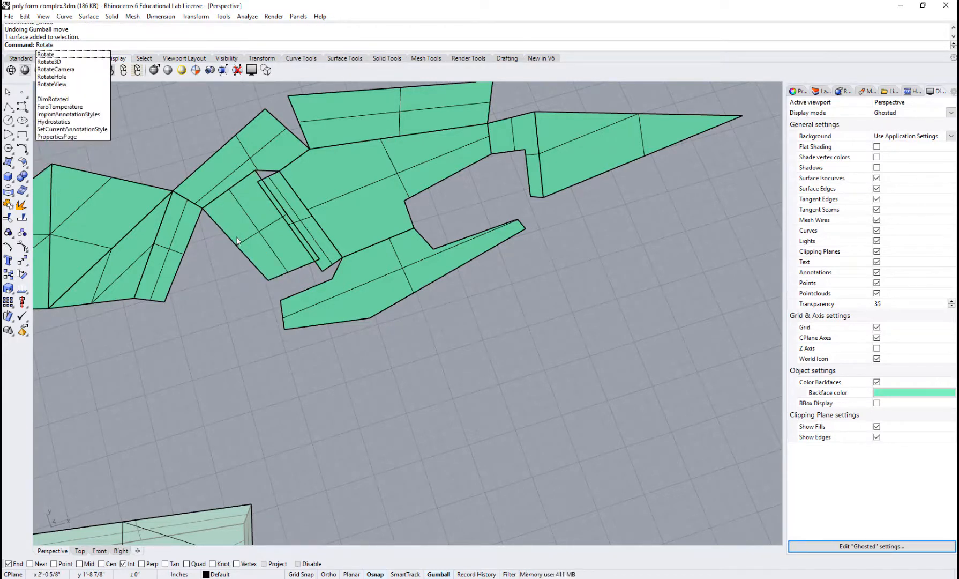
key(Return)
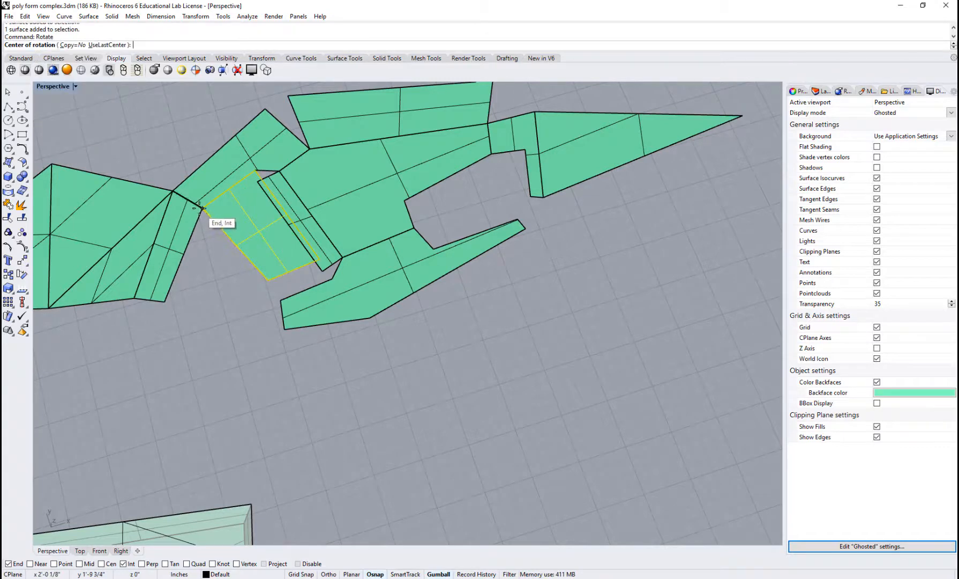
click(203, 207)
click(269, 279)
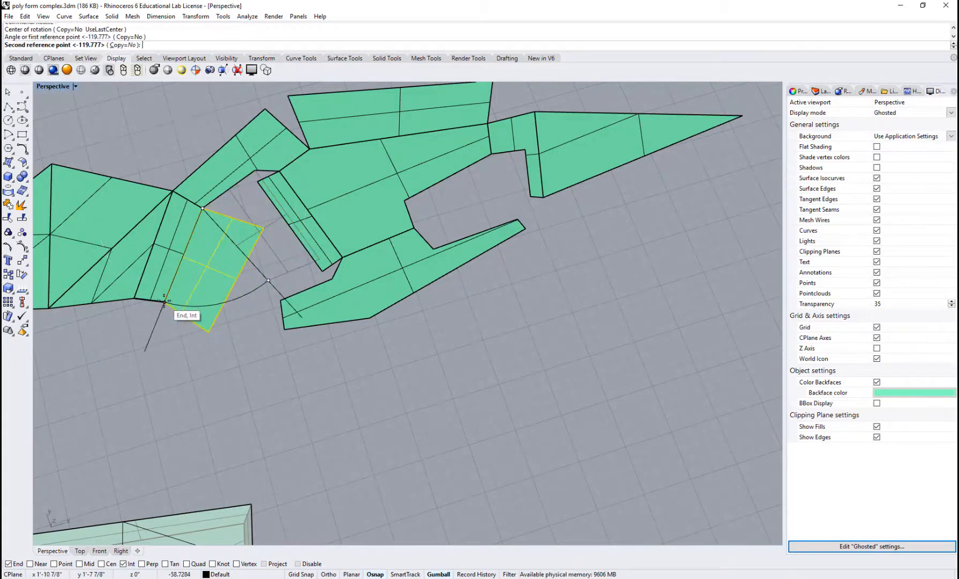
click(164, 302)
key(Return)
key(Escape)
key(Escape)
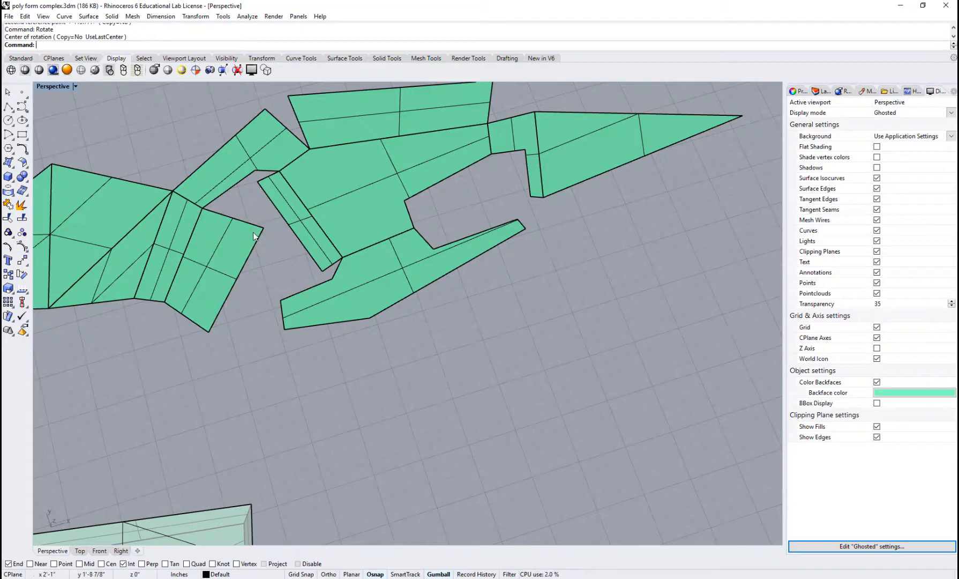
Examine the rearranged flat layout for overlapping faces and compare it with the folded form from several angles
scroll(247, 177, down, 5)
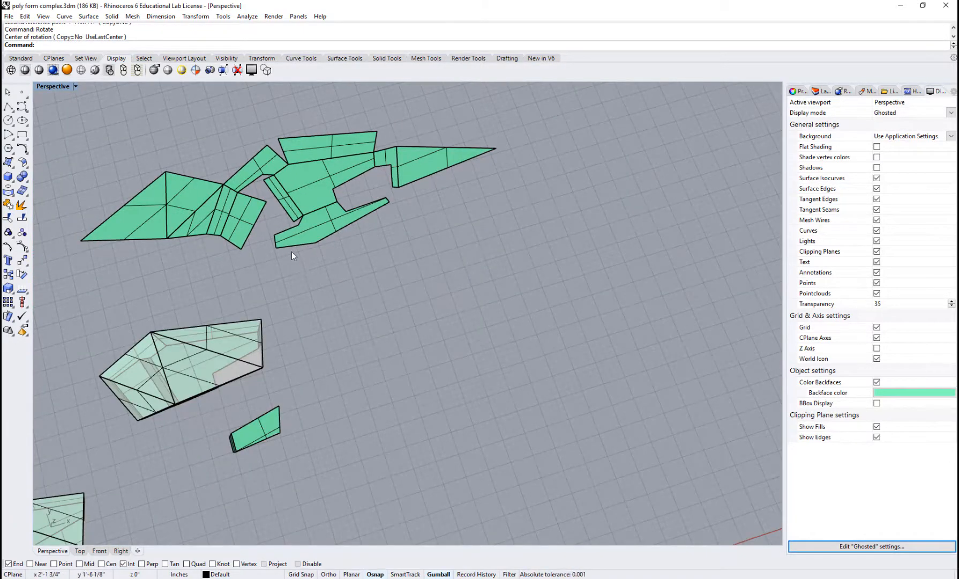
scroll(291, 251, up, 2)
shift+right_drag(360, 265, 467, 317)
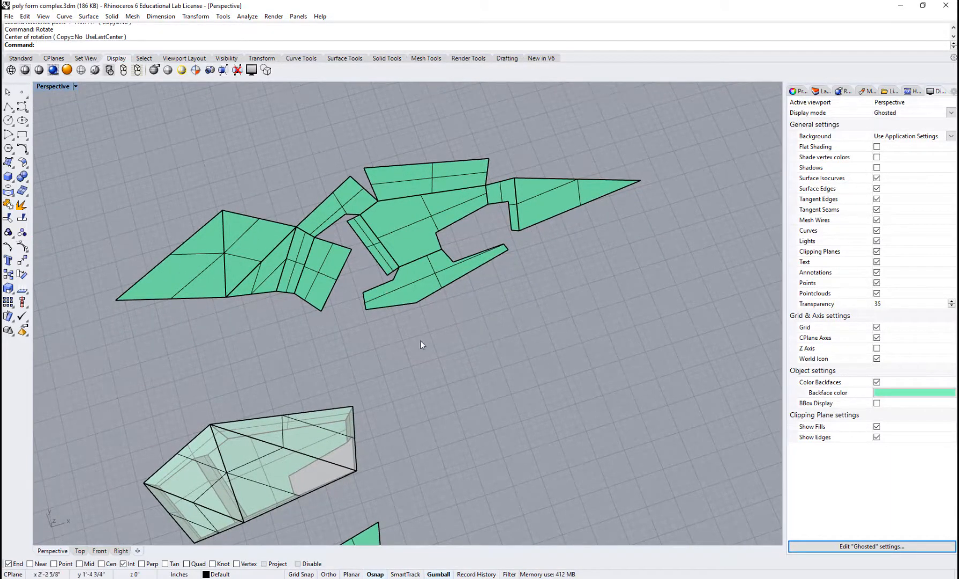
right_drag(421, 340, 359, 245)
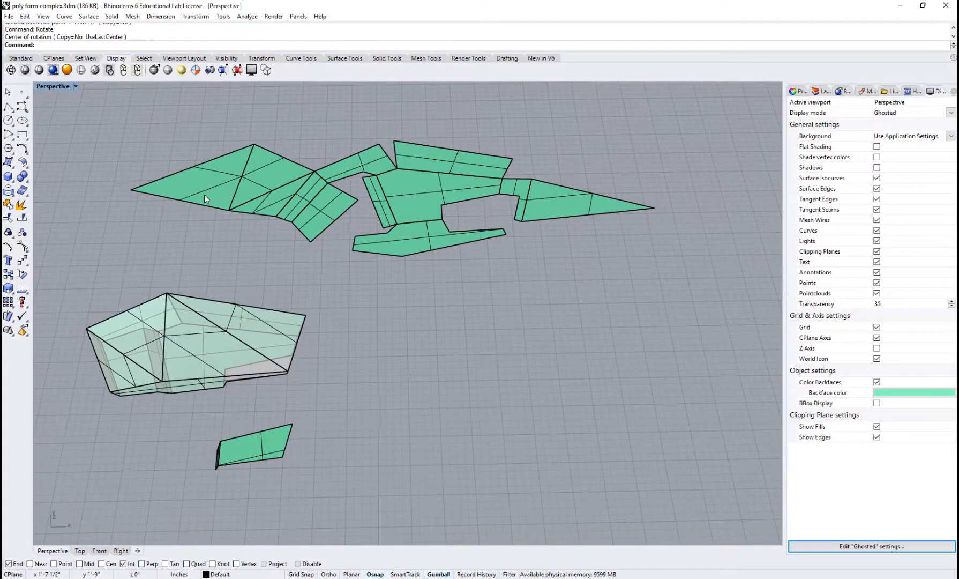
right_drag(503, 270, 426, 285)
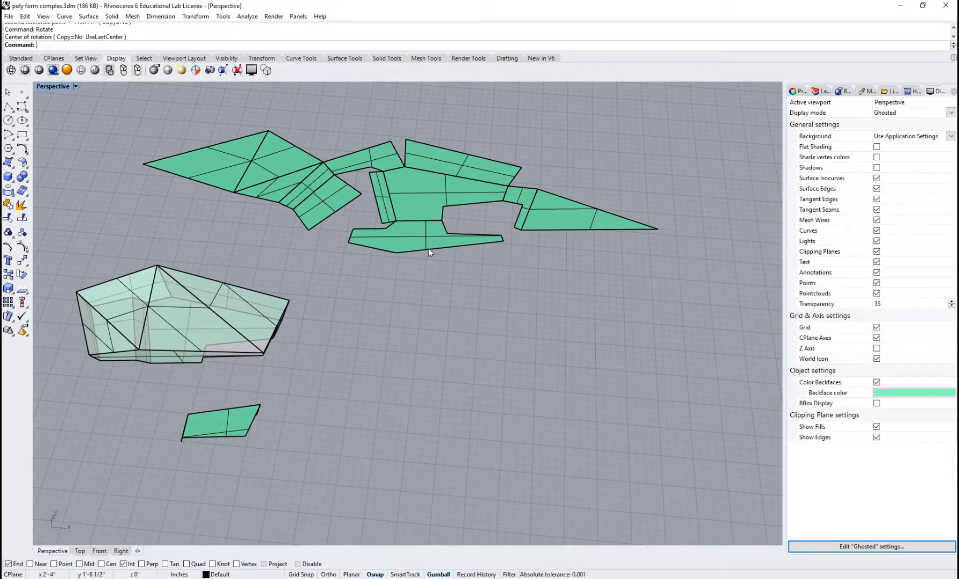
right_drag(420, 251, 364, 220)
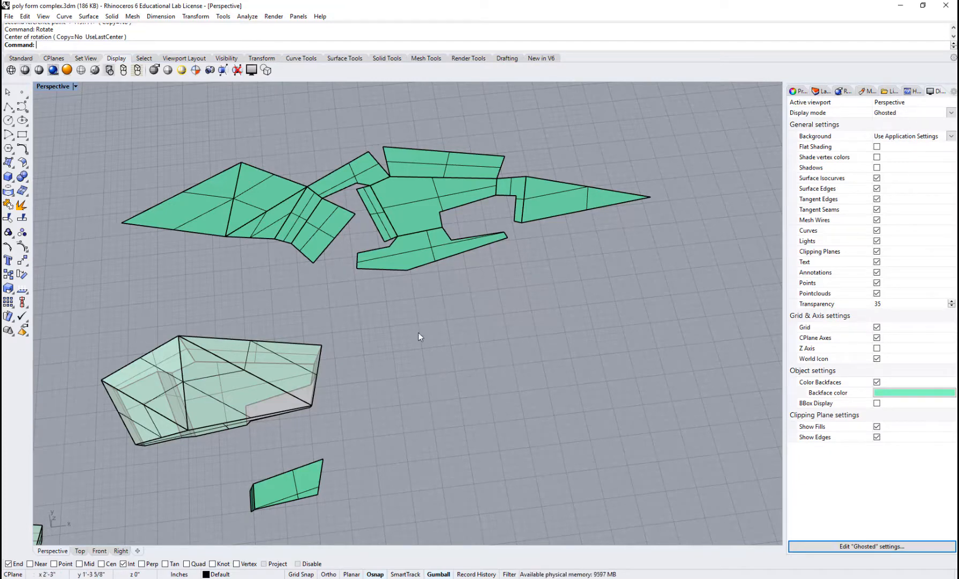
right_drag(418, 333, 397, 315)
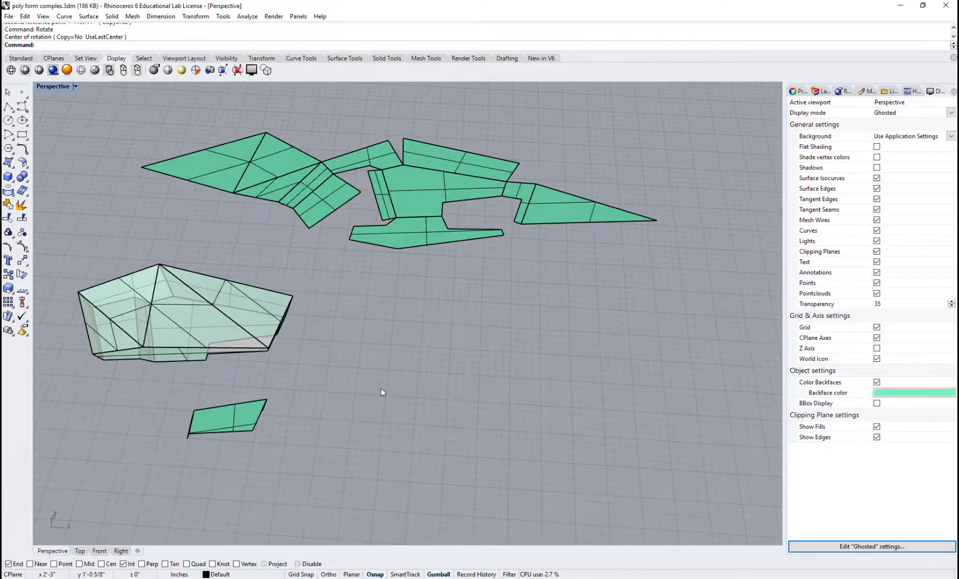
Unroll the small three-faced notch piece below the folded form with UnrollSrf, keeping Explode=No and Labels=No
right_drag(261, 439, 195, 277)
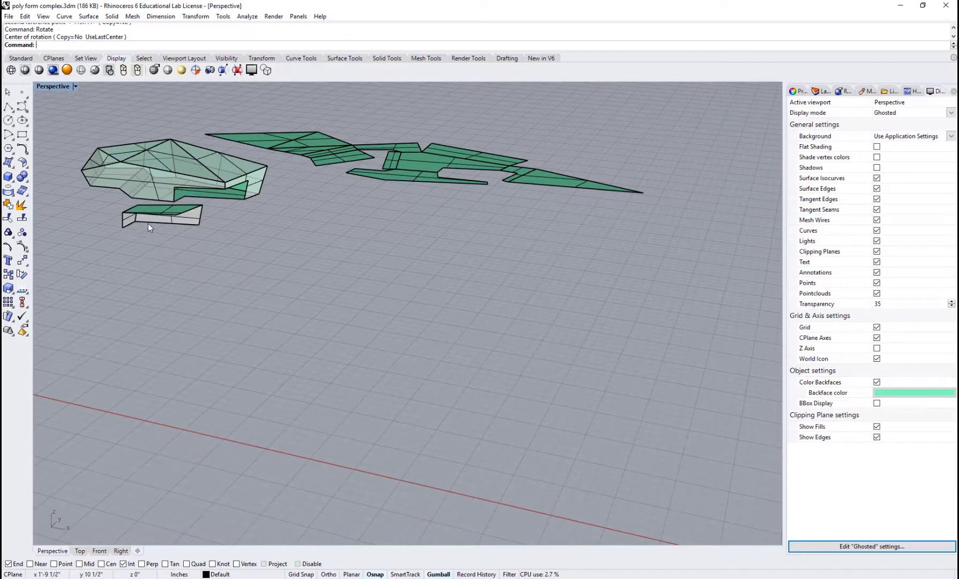
scroll(150, 221, up, 5)
scroll(161, 213, up, 3)
scroll(181, 212, down, 6)
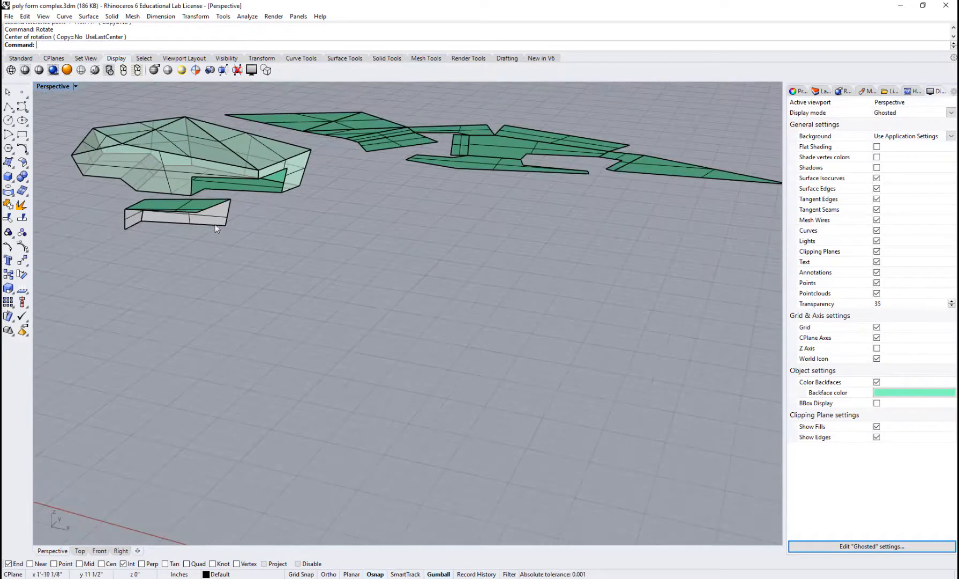
click(188, 230)
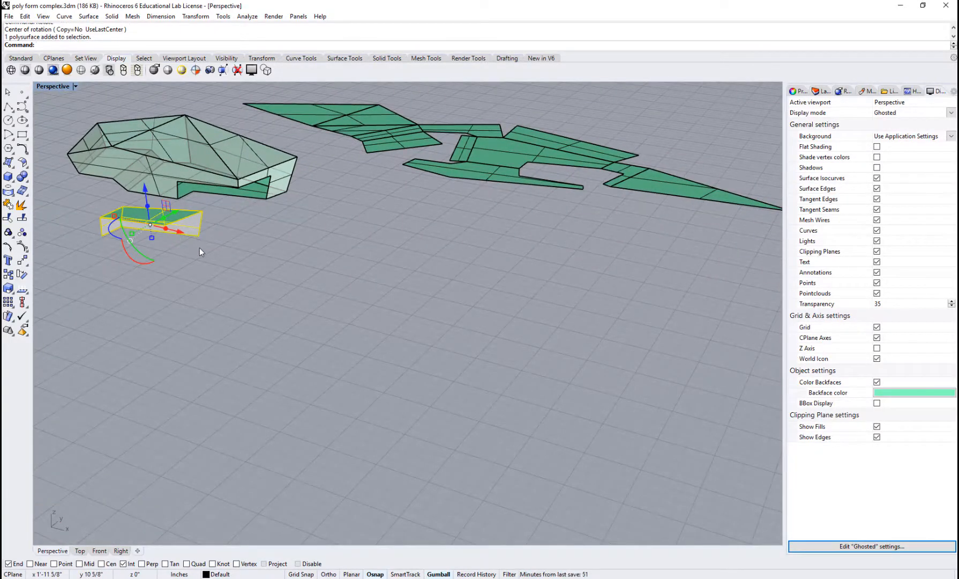
text(UnrollSrf)
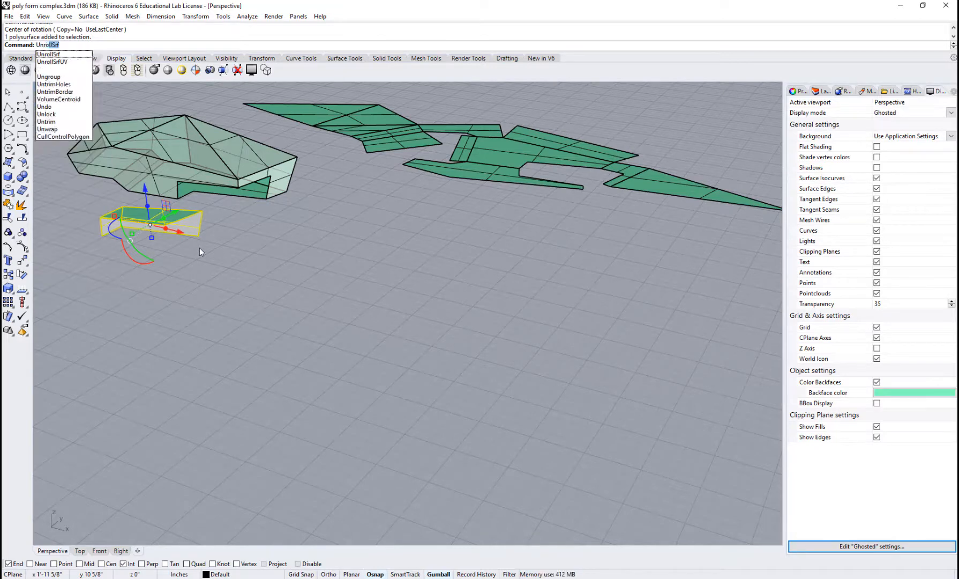
key(Return)
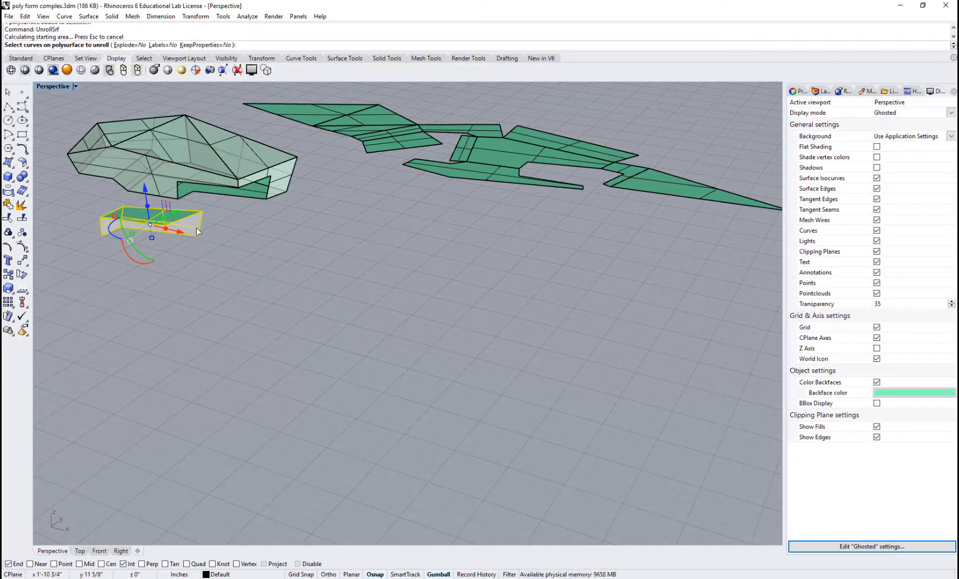
key(Return)
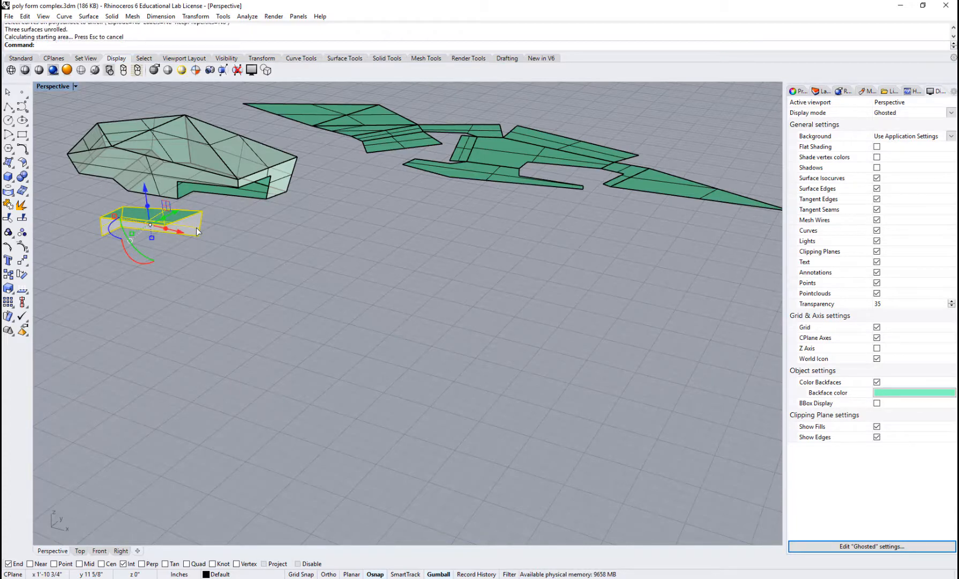
key(Escape)
Move the unrolled notch piece from the origin to the empty area beside the large flat layout
scroll(248, 257, down, 10)
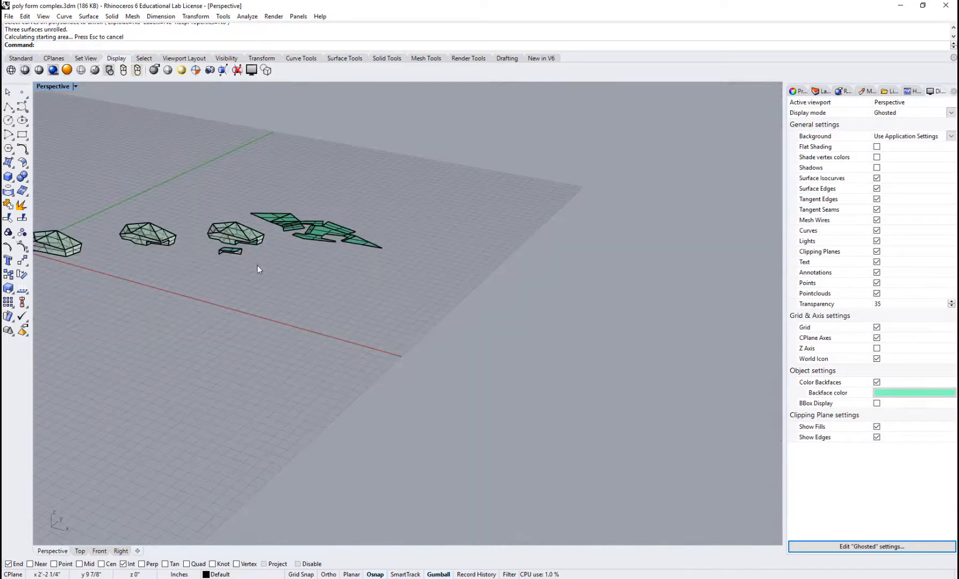
scroll(222, 249, up, 3)
scroll(53, 276, down, 2)
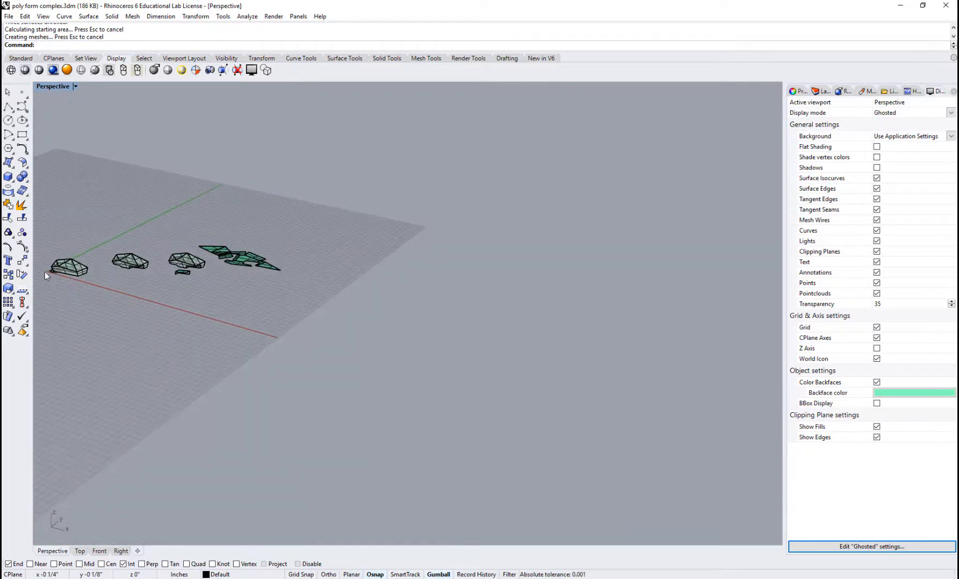
scroll(41, 258, up, 5)
scroll(40, 258, up, 5)
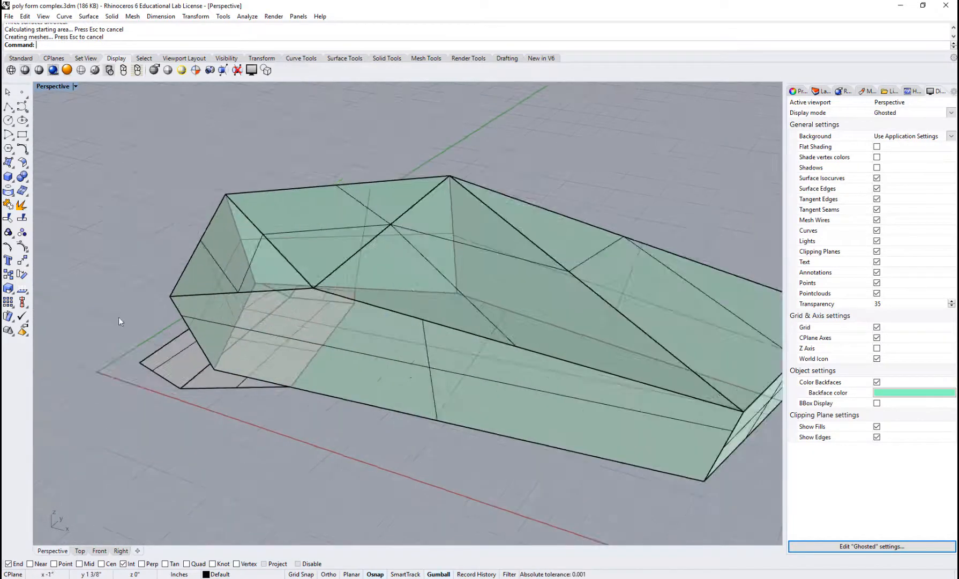
click(188, 372)
scroll(290, 359, down, 5)
drag(300, 358, 659, 463)
scroll(689, 451, down, 5)
shift+right_drag(689, 454, 354, 444)
drag(271, 438, 718, 407)
click(705, 461)
scroll(709, 401, up, 7)
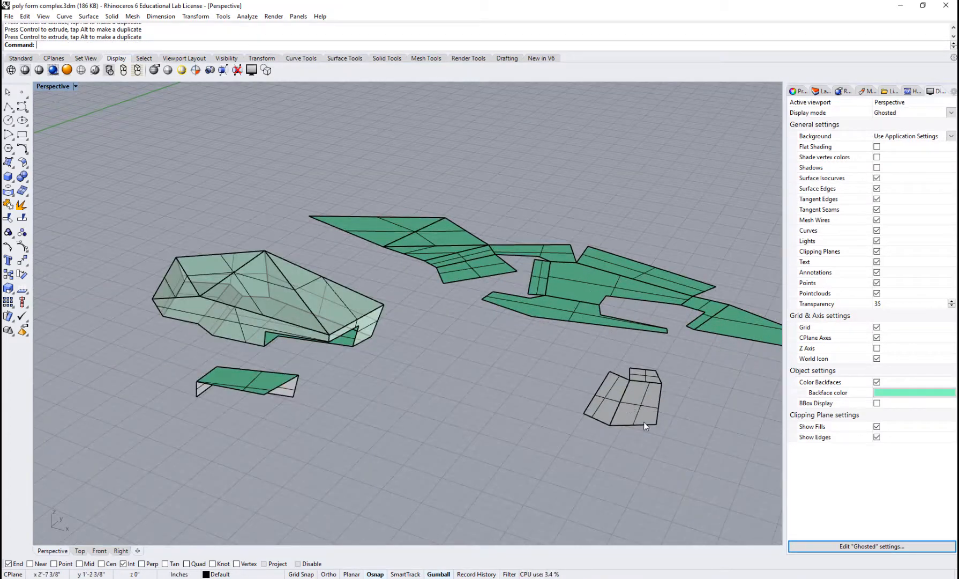
Rotate the unrolled notch piece in the ground plane so its long edges run roughly along the X direction
right_drag(644, 421, 636, 418)
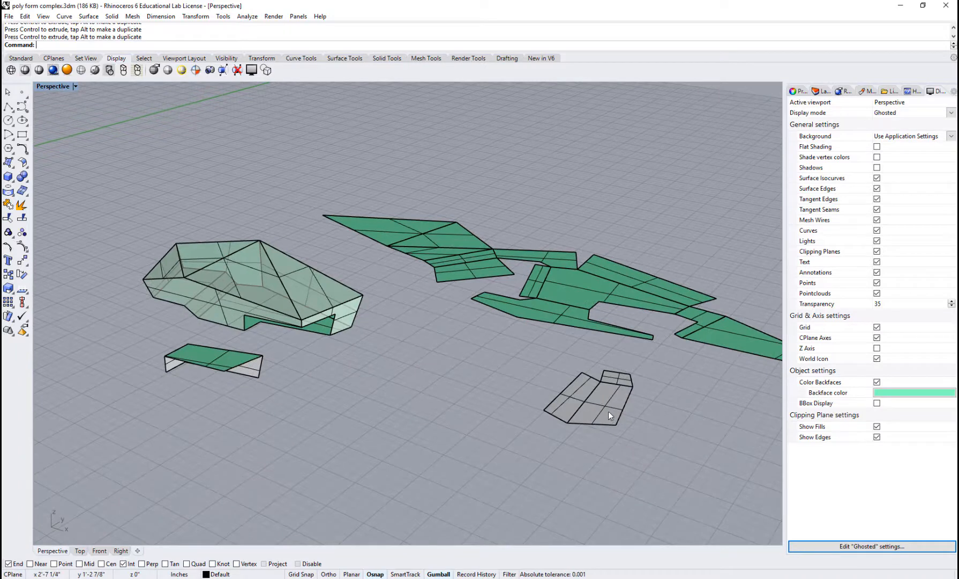
click(609, 406)
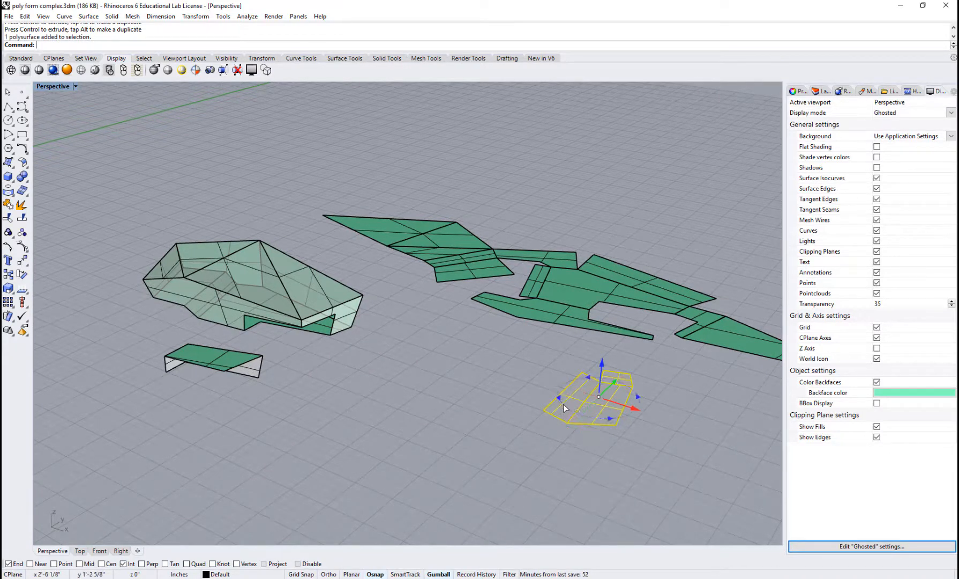
drag(563, 404, 635, 420)
click(673, 422)
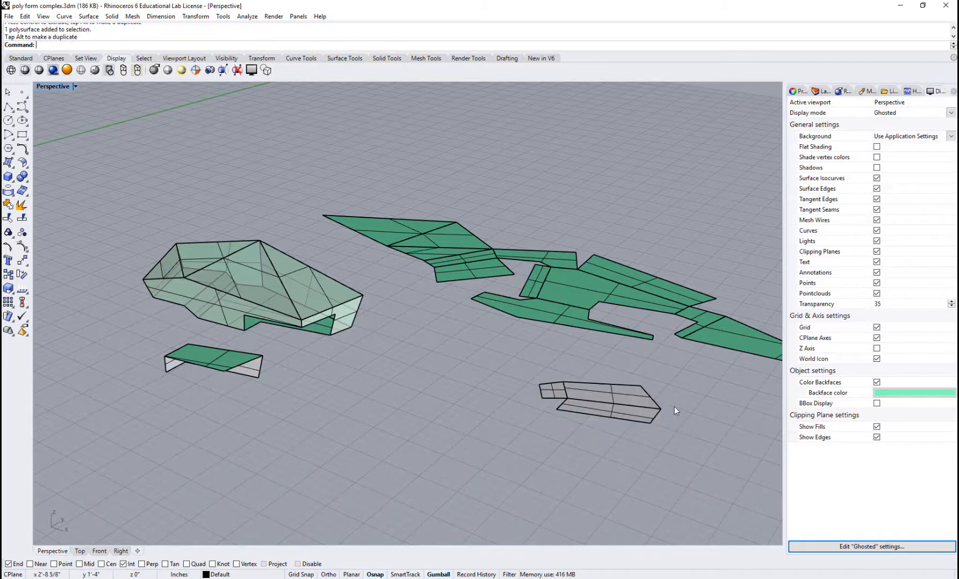
scroll(675, 407, up, 3)
scroll(609, 414, down, 3)
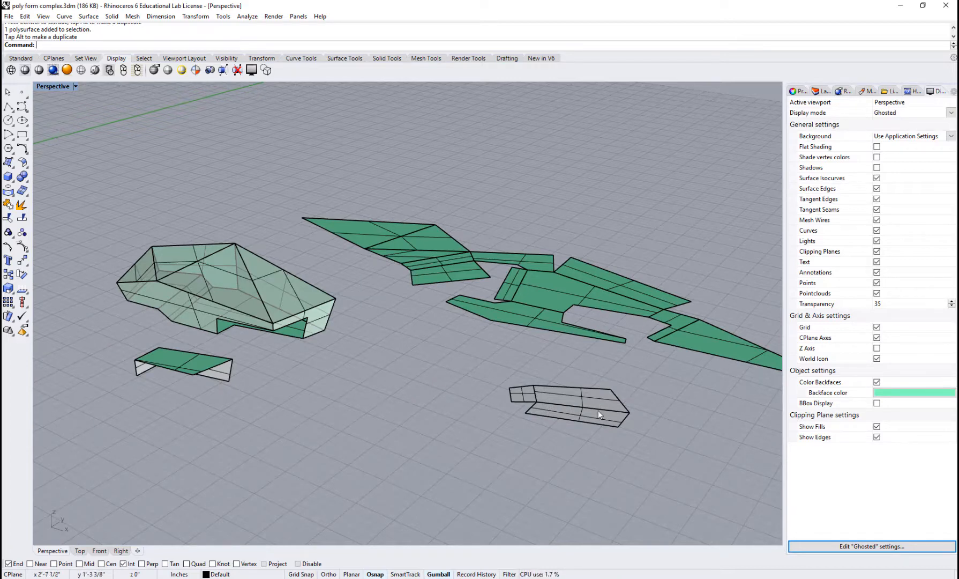
Compare the unrolled notch piece with the folded notch piece and the form from above and below, checking which sides face up
right_drag(354, 430, 356, 392)
right_drag(183, 262, 197, 215)
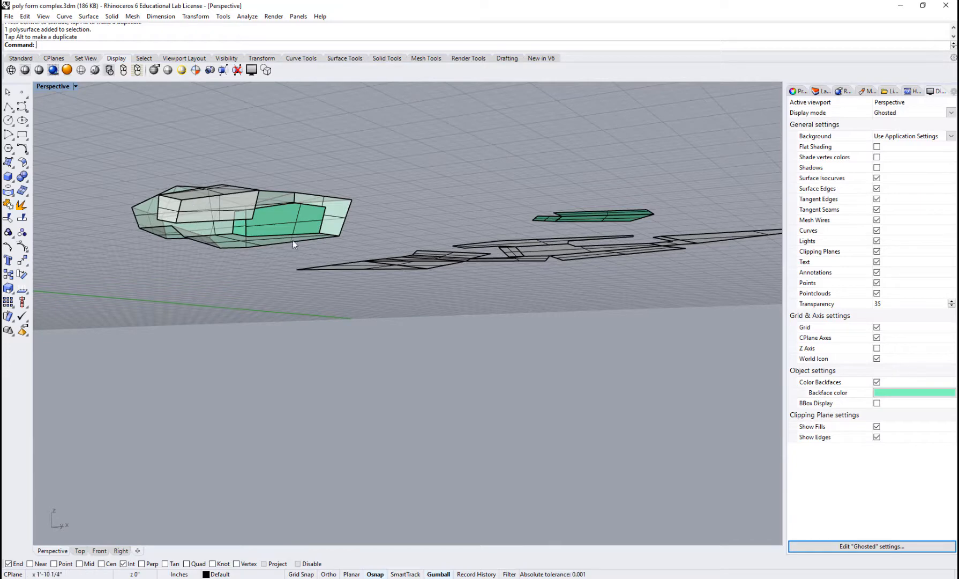
right_drag(292, 241, 292, 321)
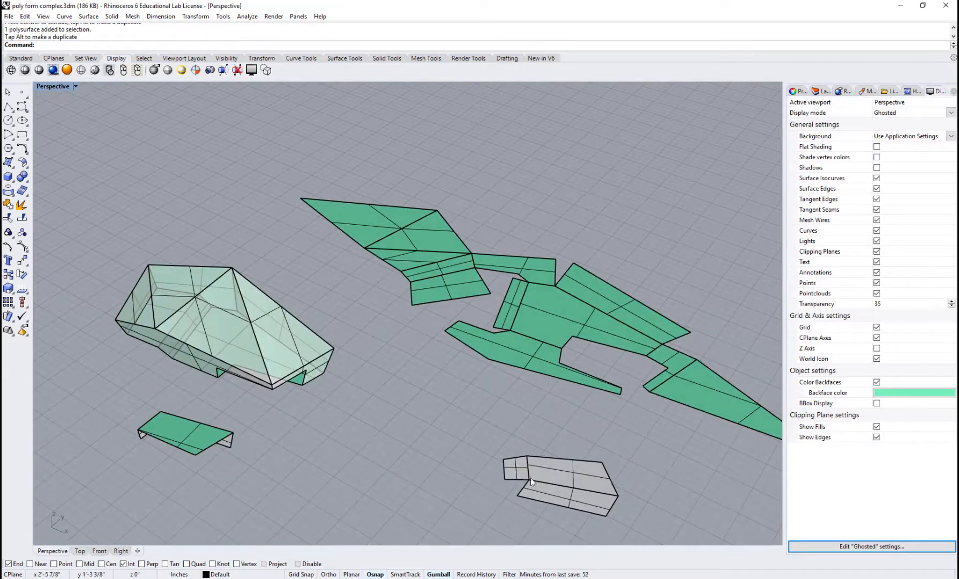
right_drag(148, 429, 130, 337)
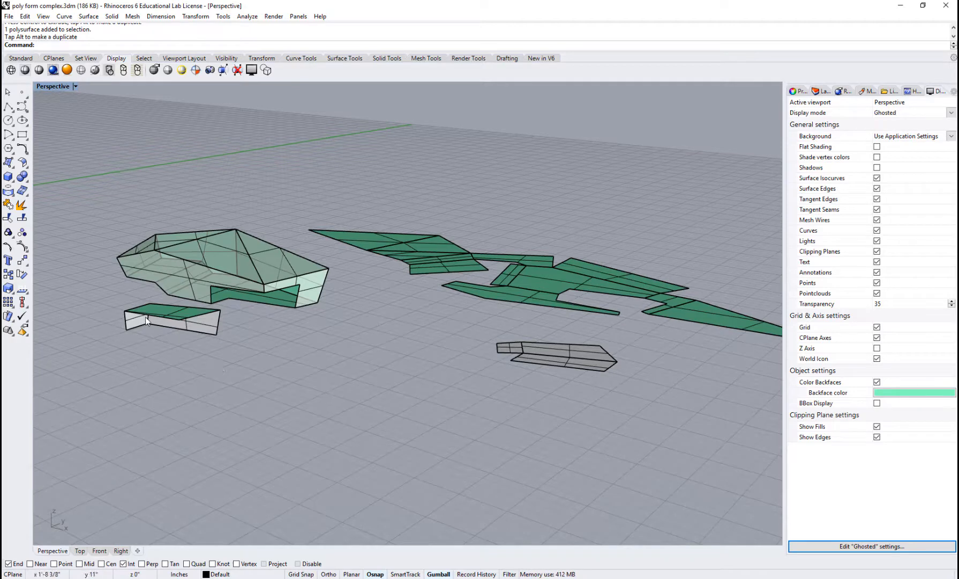
right_drag(541, 376, 550, 442)
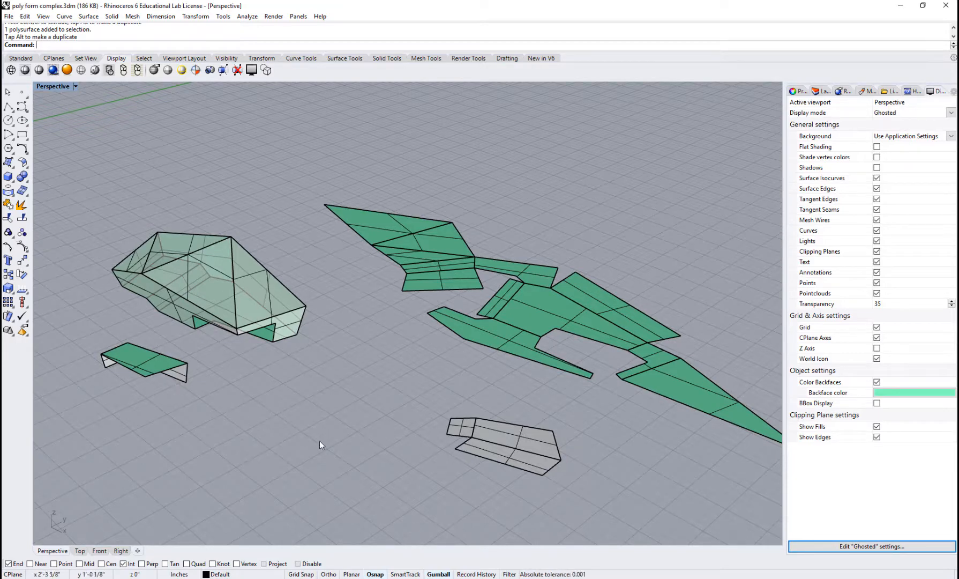
right_drag(268, 447, 292, 453)
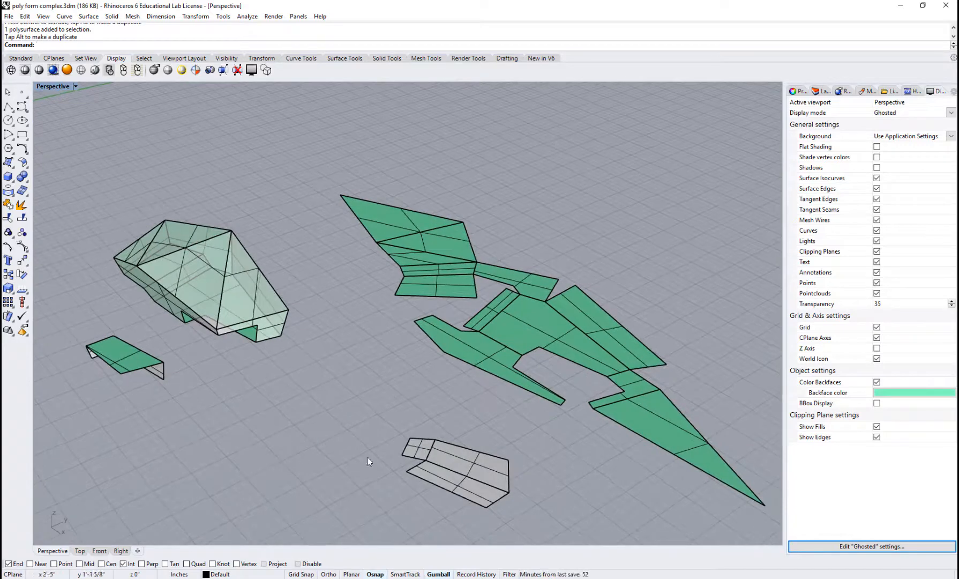
click(449, 465)
key(Escape)
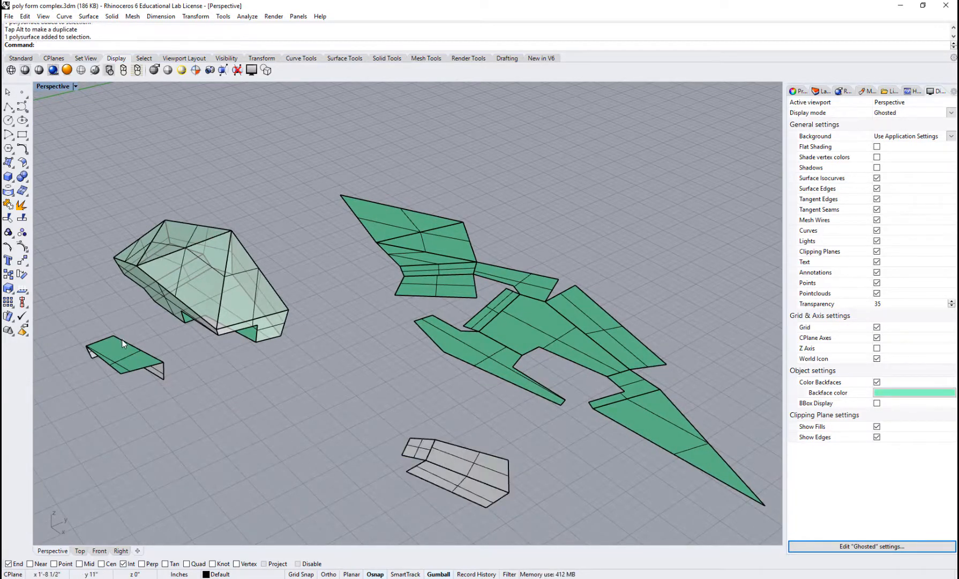
Flip the unrolled notch piece over by rotating it 180 degrees about the X axis
scroll(118, 338, up, 3)
right_drag(211, 404, 145, 351)
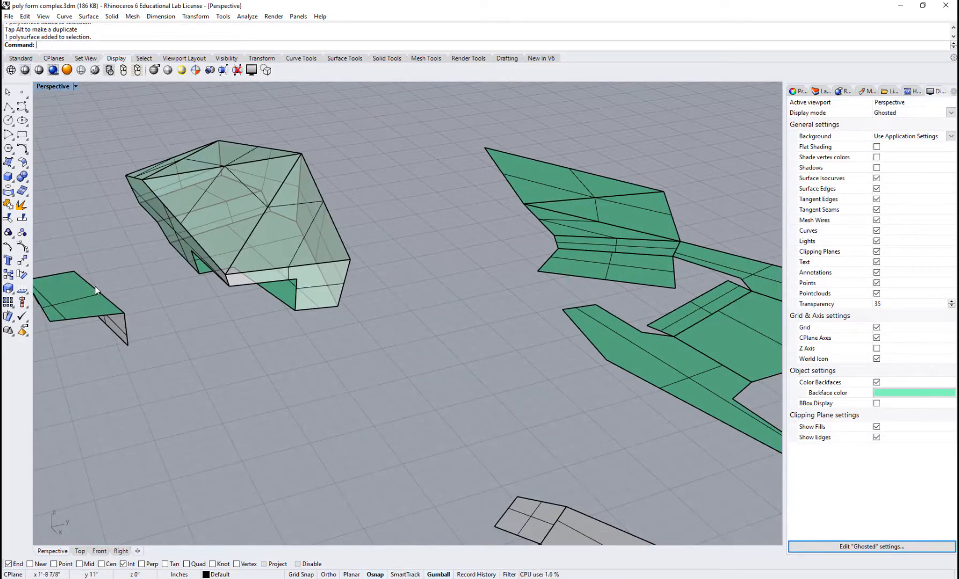
right_drag(93, 296, 170, 380)
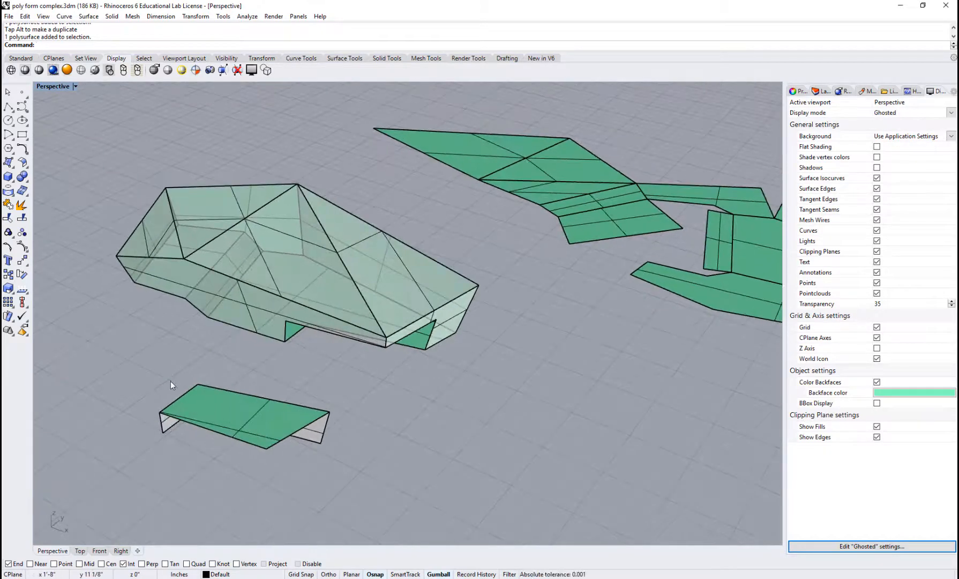
right_drag(223, 464, 209, 432)
right_drag(160, 248, 157, 180)
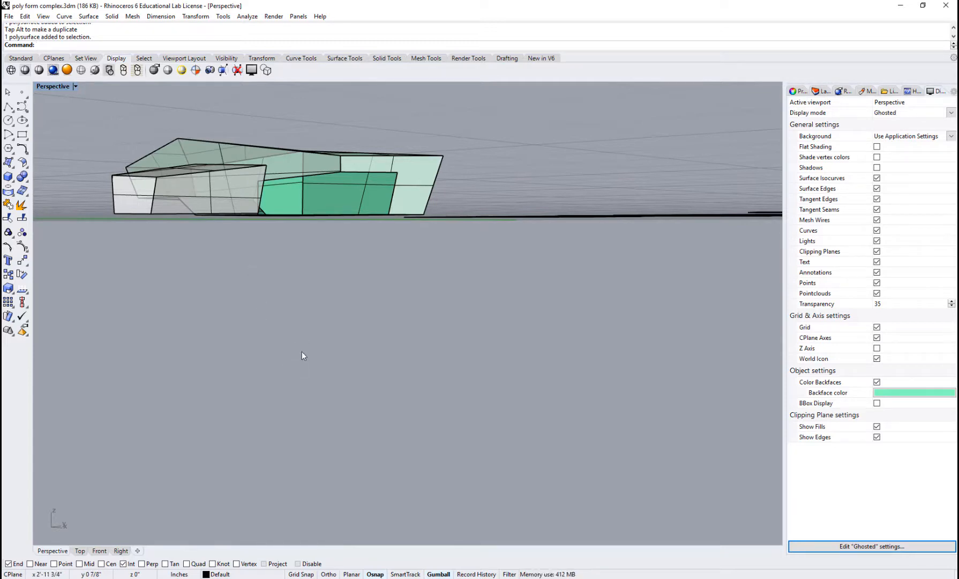
right_drag(359, 407, 379, 432)
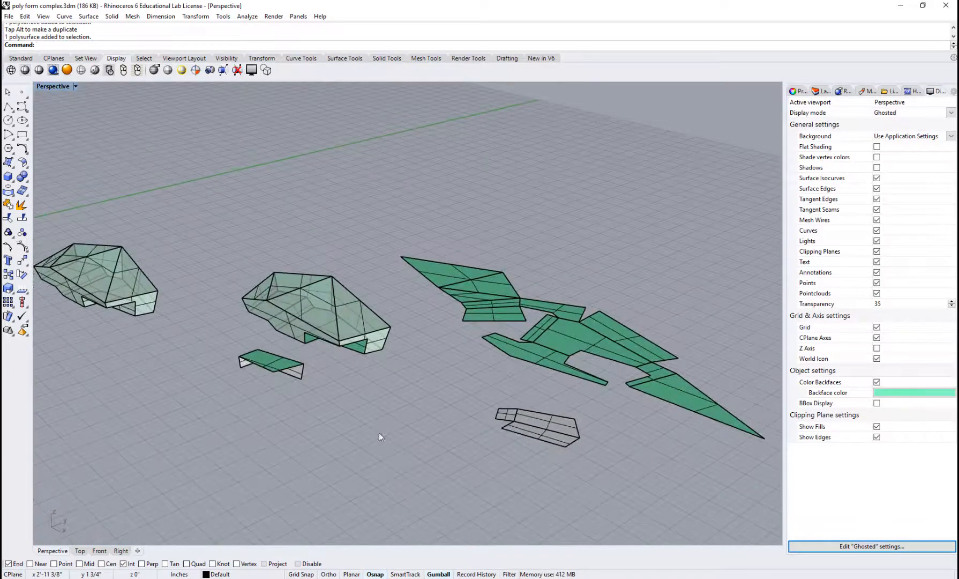
click(548, 430)
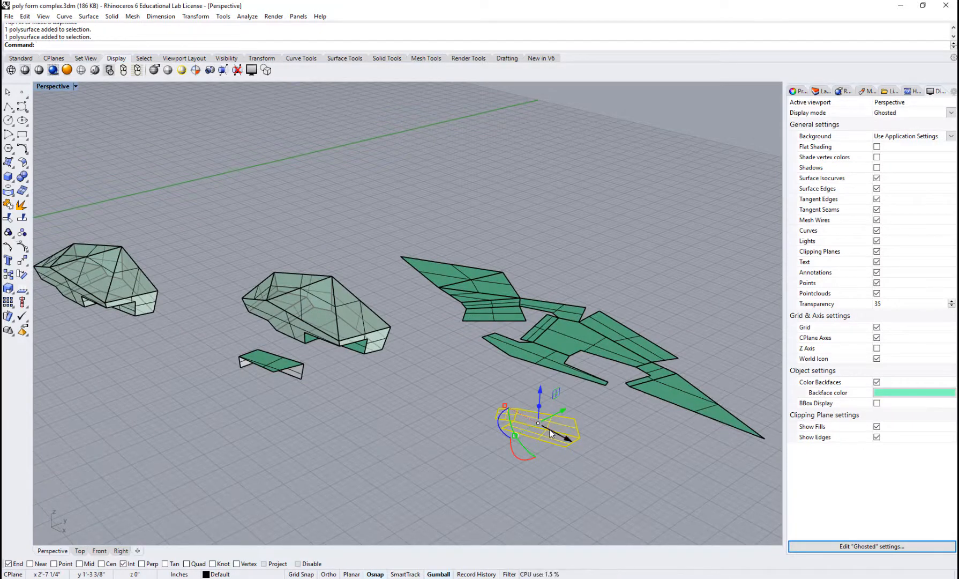
right_drag(542, 486, 543, 431)
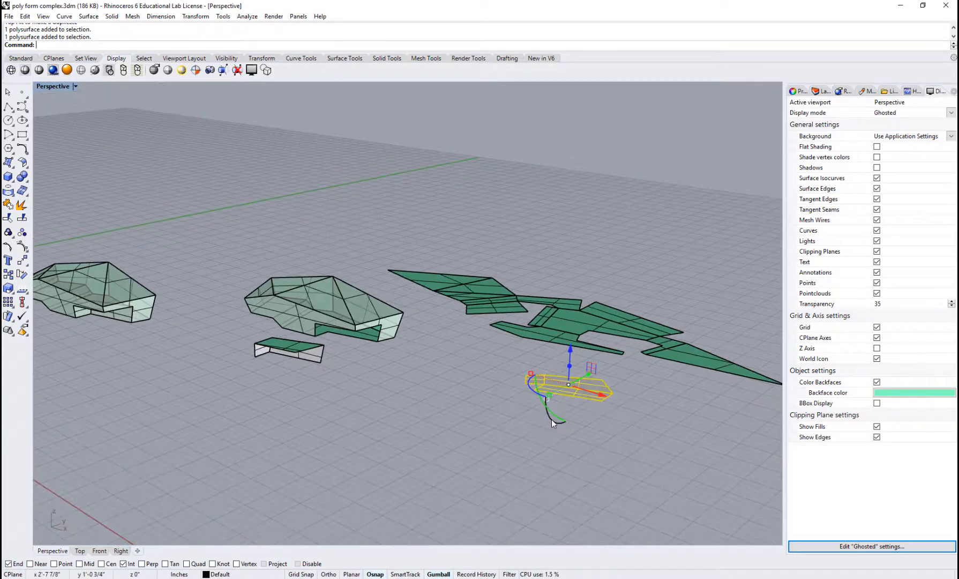
click(552, 419)
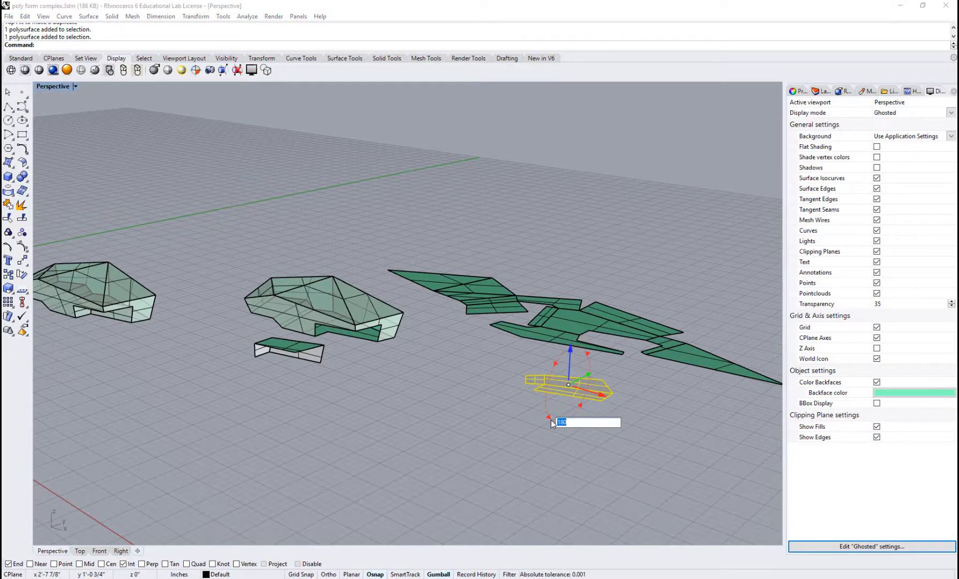
text(180)
key(Return)
click(592, 464)
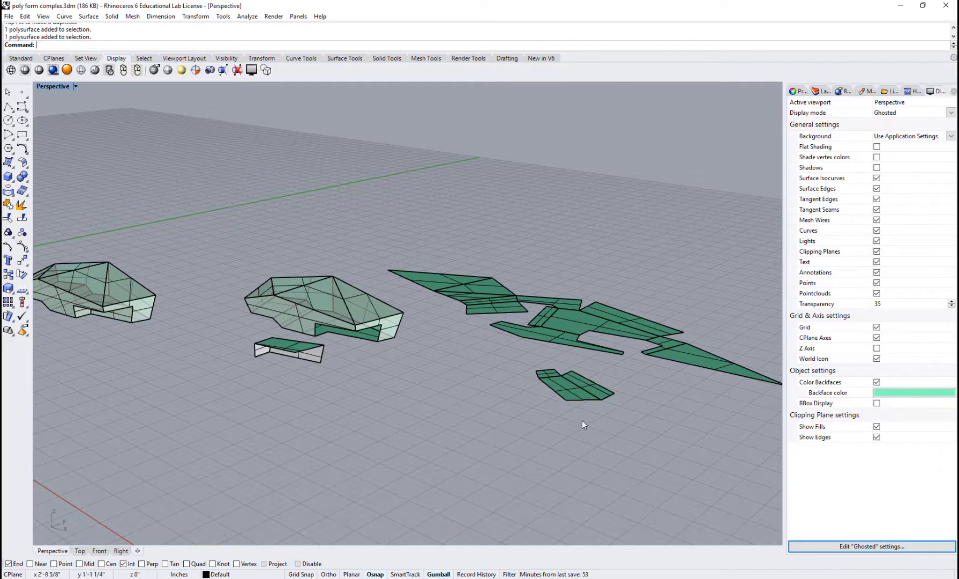
Compare the flipped notch piece and the large flat layout with the folded form and folded notch piece from several angles
scroll(583, 421, up, 3)
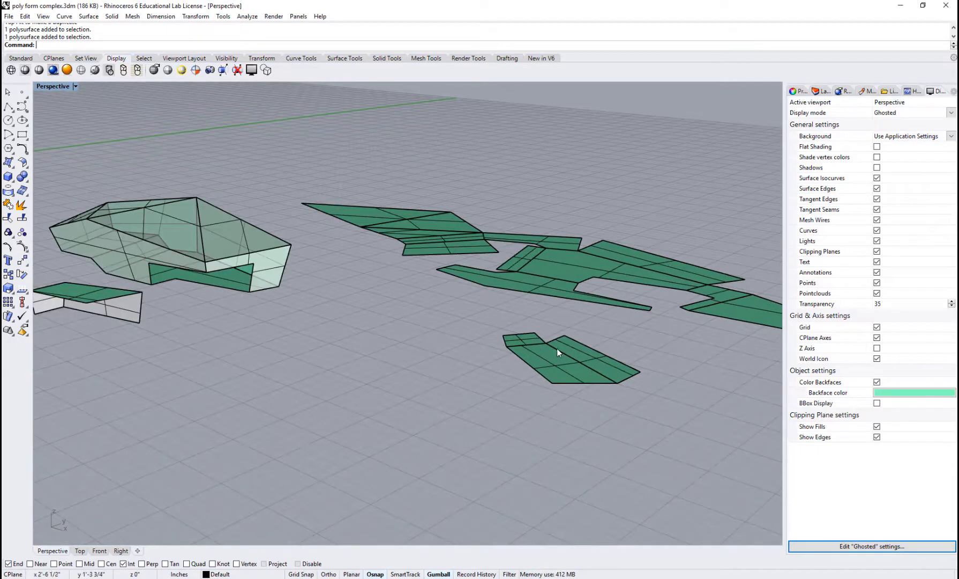
right_drag(557, 439, 417, 442)
scroll(422, 393, down, 4)
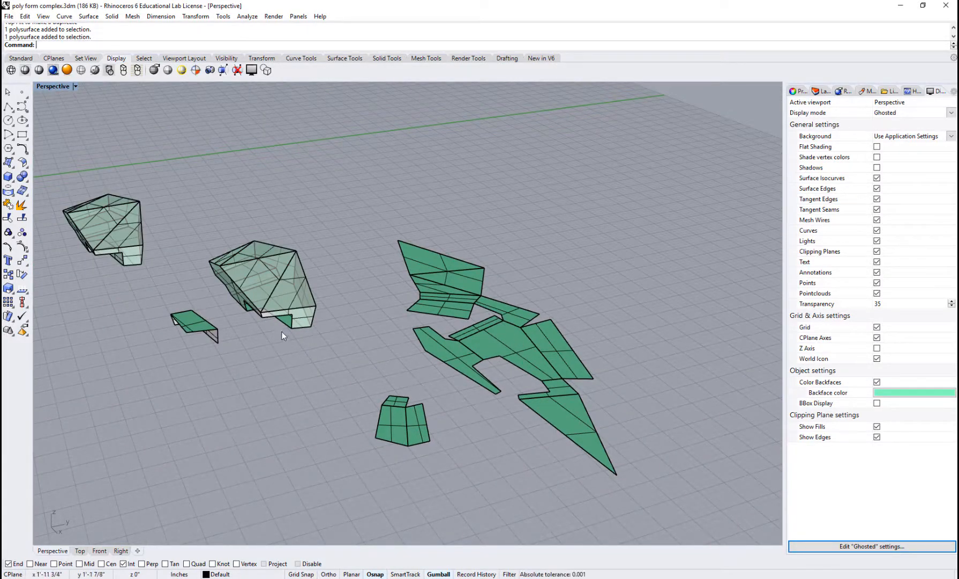
right_drag(305, 328, 417, 313)
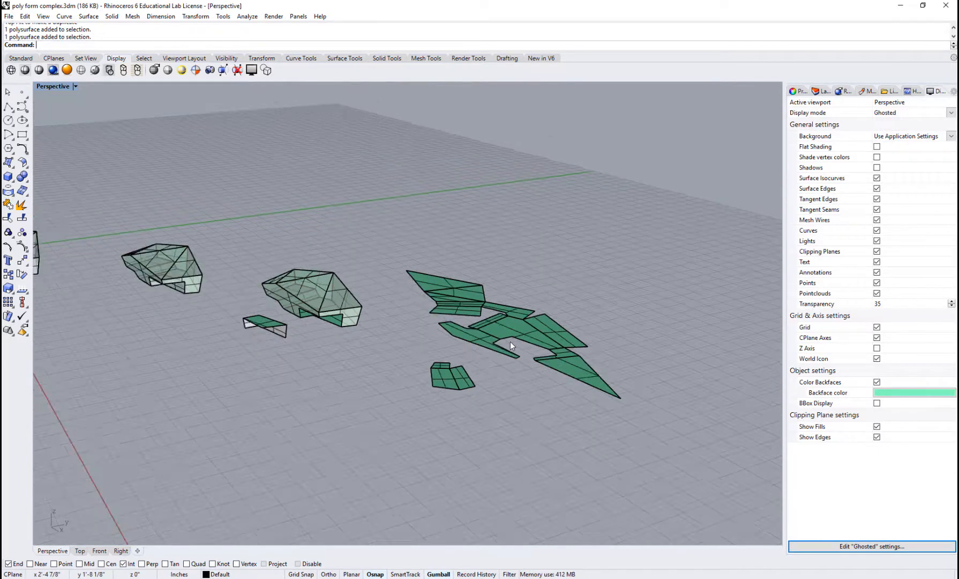
scroll(510, 342, up, 2)
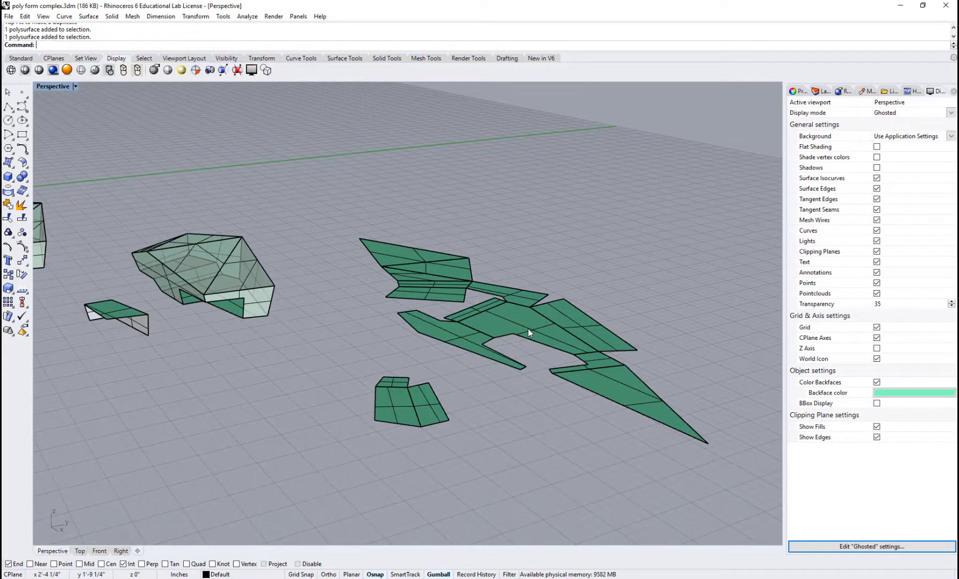
click(527, 329)
key(Escape)
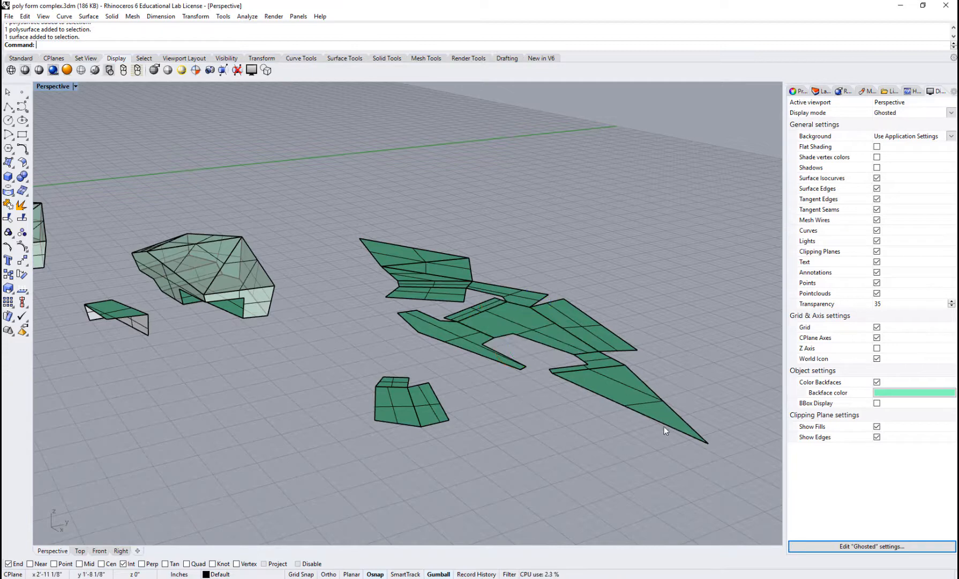
Flip all faces of the large flat layout over together by rotating them 180 degrees about the Y axis
right_drag(659, 452, 685, 334)
drag(713, 222, 388, 358)
right_drag(388, 358, 535, 365)
click(534, 365)
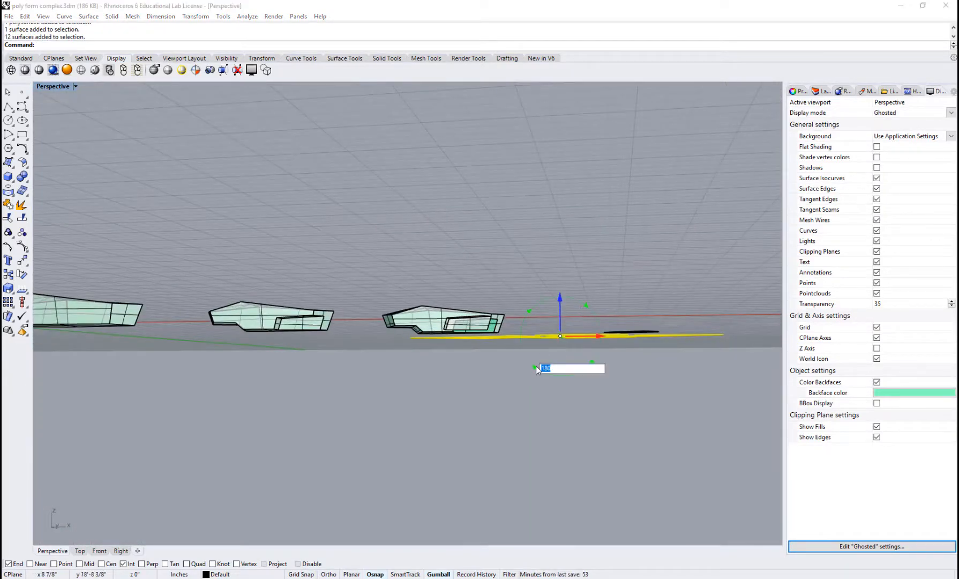
key(BackSpace)
text(180)
key(Return)
click(608, 394)
right_drag(609, 392, 614, 336)
scroll(614, 335, up, 4)
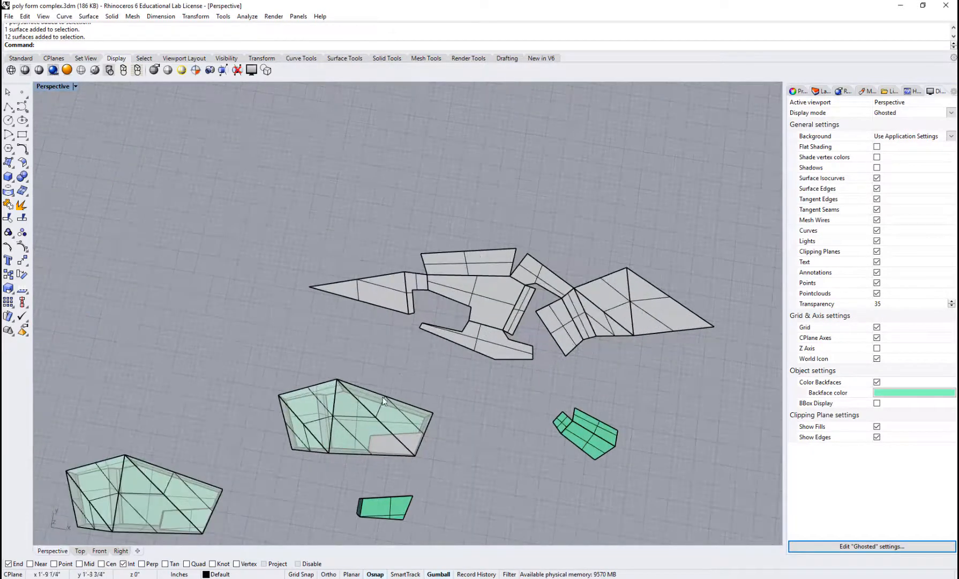
Explode the unrolled notch piece into separate surfaces and check that one face selects on its own
right_drag(406, 406, 381, 384)
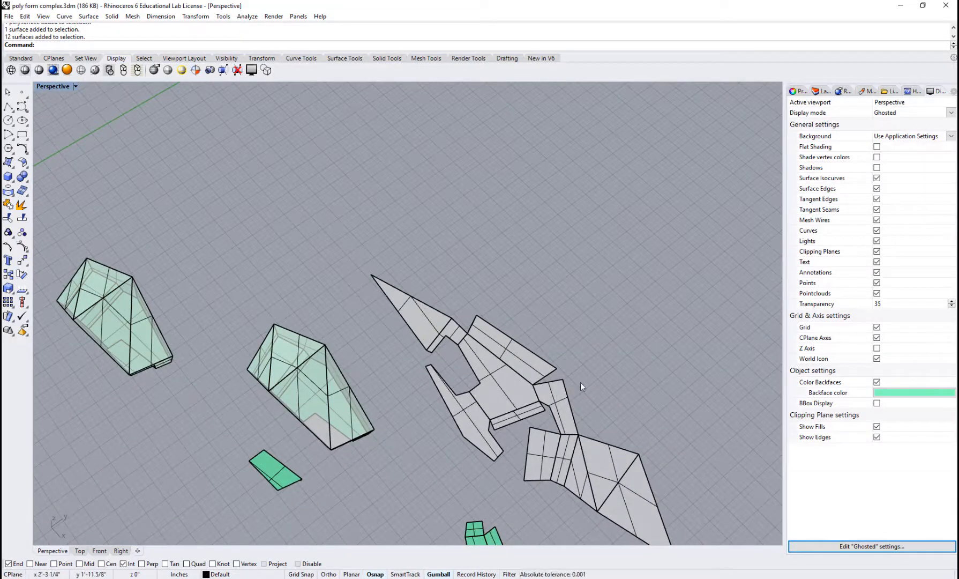
right_drag(580, 382, 617, 363)
shift+right_drag(480, 423, 466, 376)
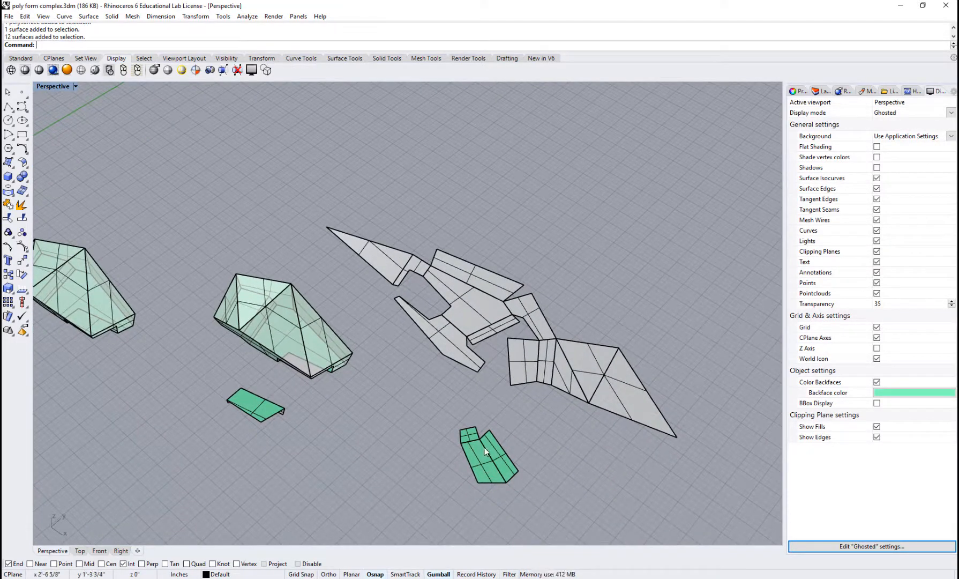
click(506, 453)
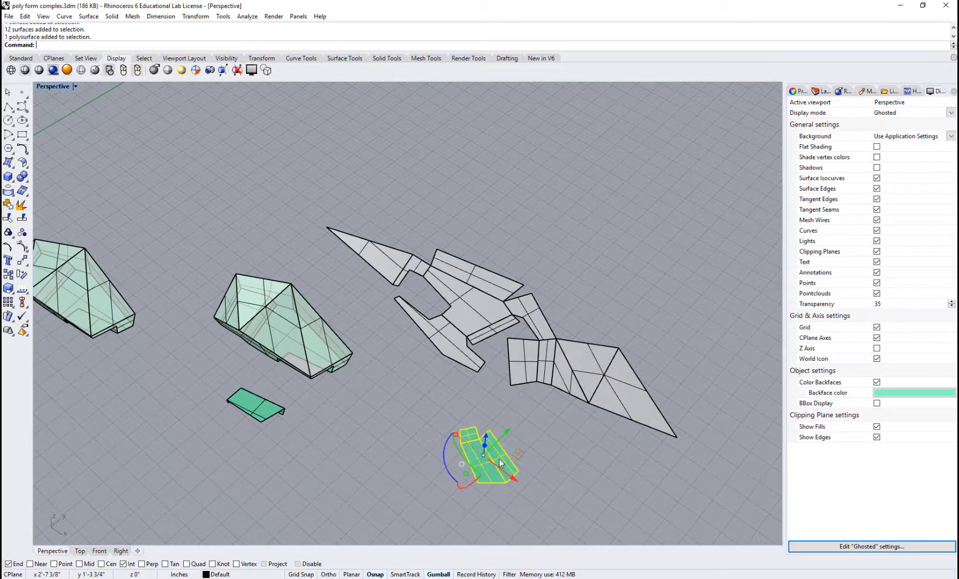
click(21, 205)
click(530, 451)
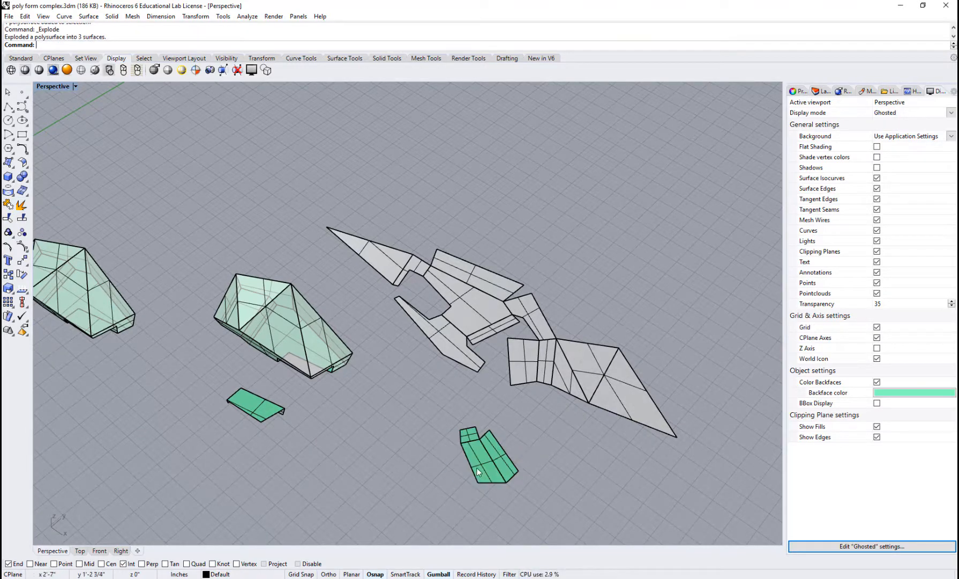
click(477, 468)
click(514, 445)
Move the three flat notch faces together slightly along the Y direction, closer to the large flat layout
scroll(505, 453, down, 6)
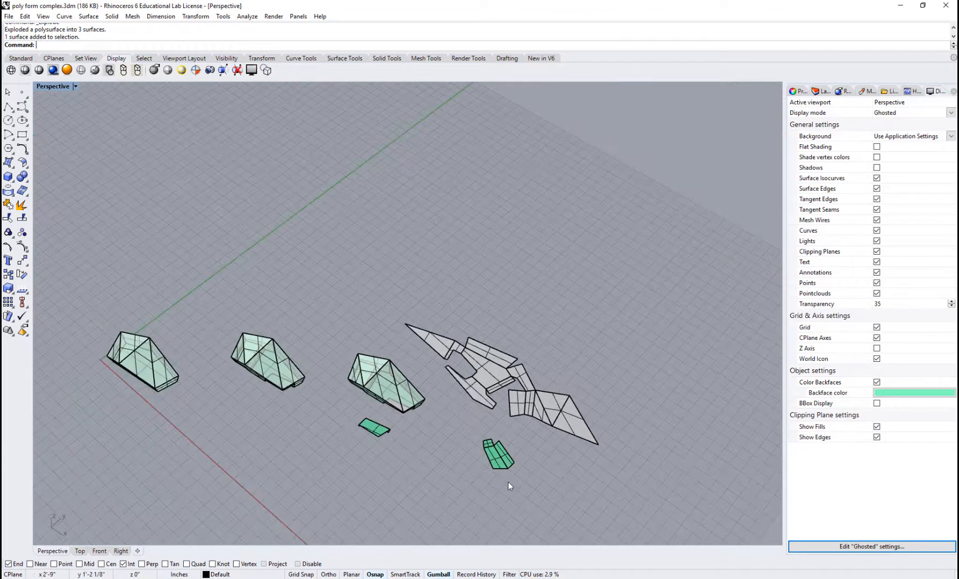
right_drag(508, 481, 571, 479)
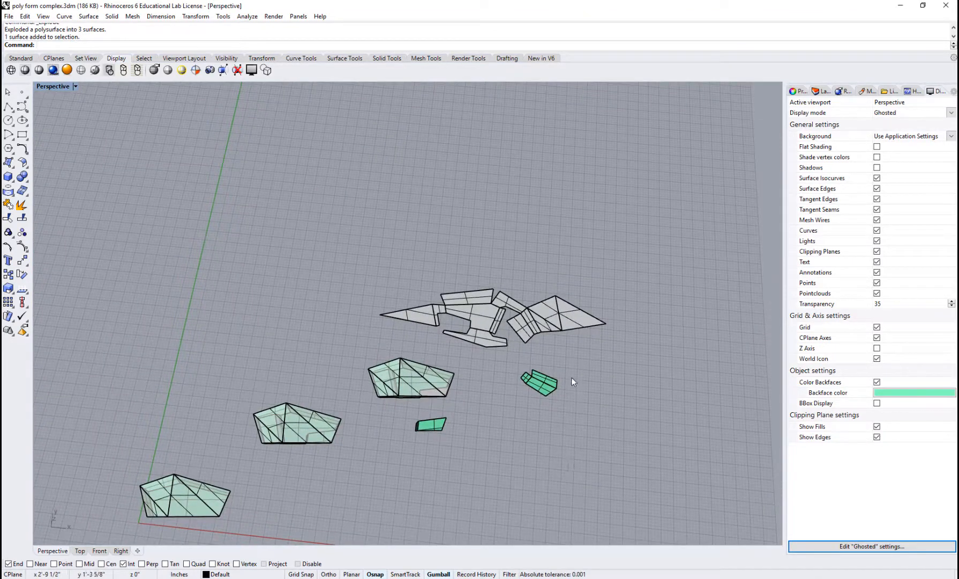
drag(522, 405, 522, 404)
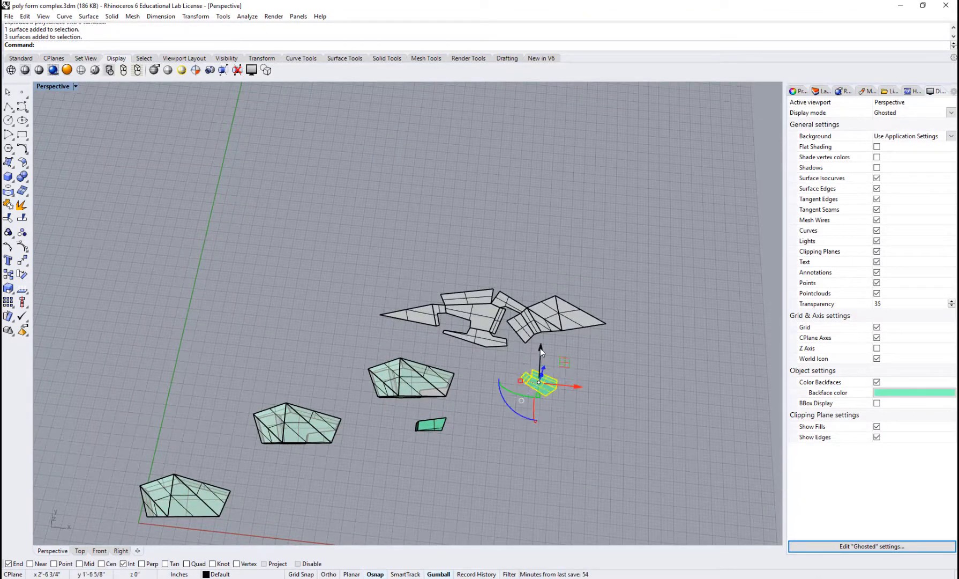
drag(540, 348, 542, 340)
click(565, 428)
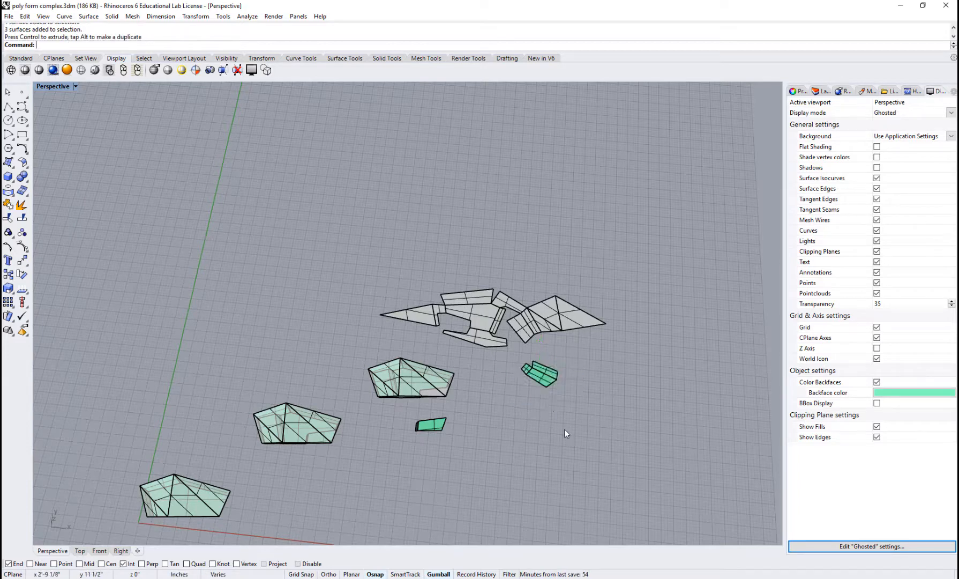
Create a Make2D line drawing of the large flat layout and the flat notch faces from the Top view
mouse_move(561, 407)
right_down()
mouse_move(588, 418)
mouse_move(575, 418)
right_up()
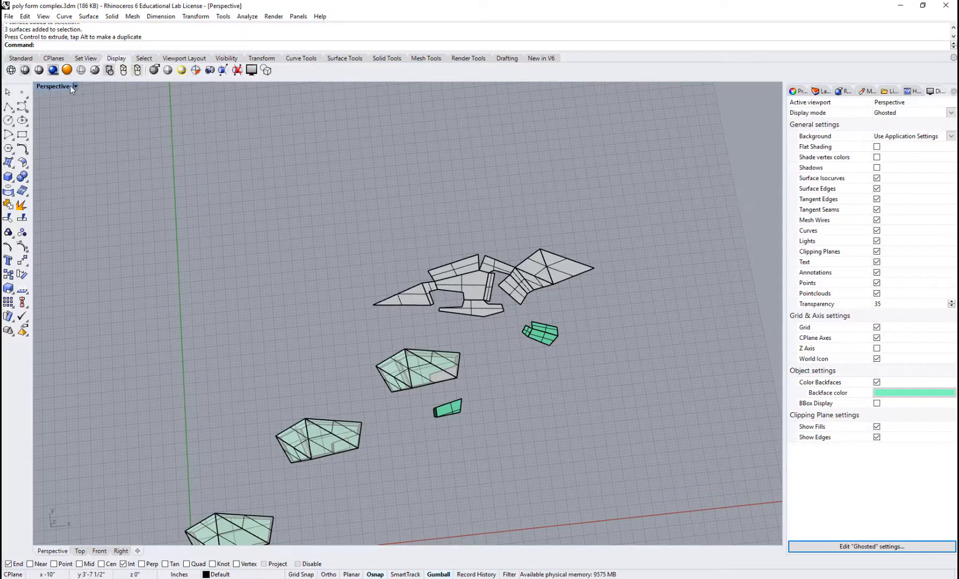
click(80, 550)
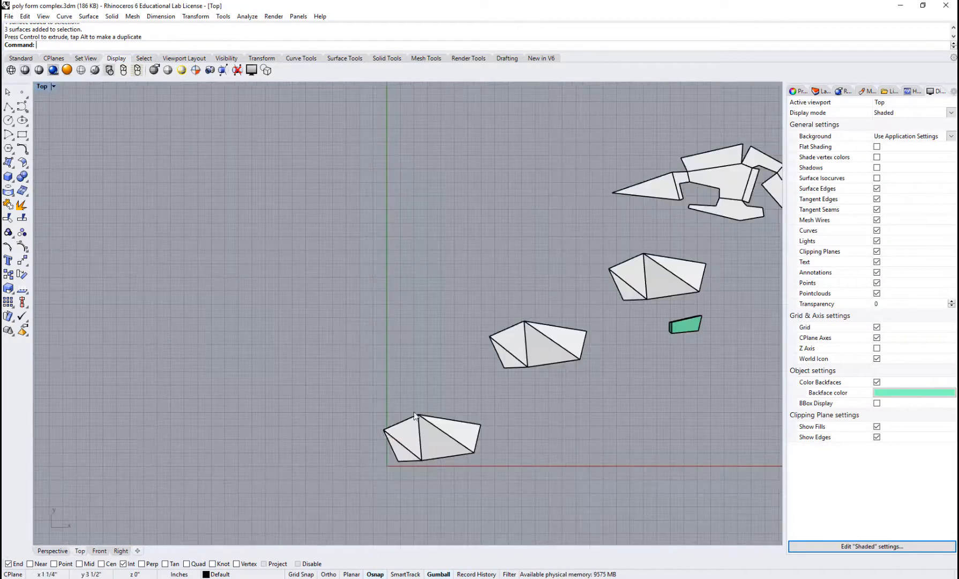
right_drag(451, 388, 309, 410)
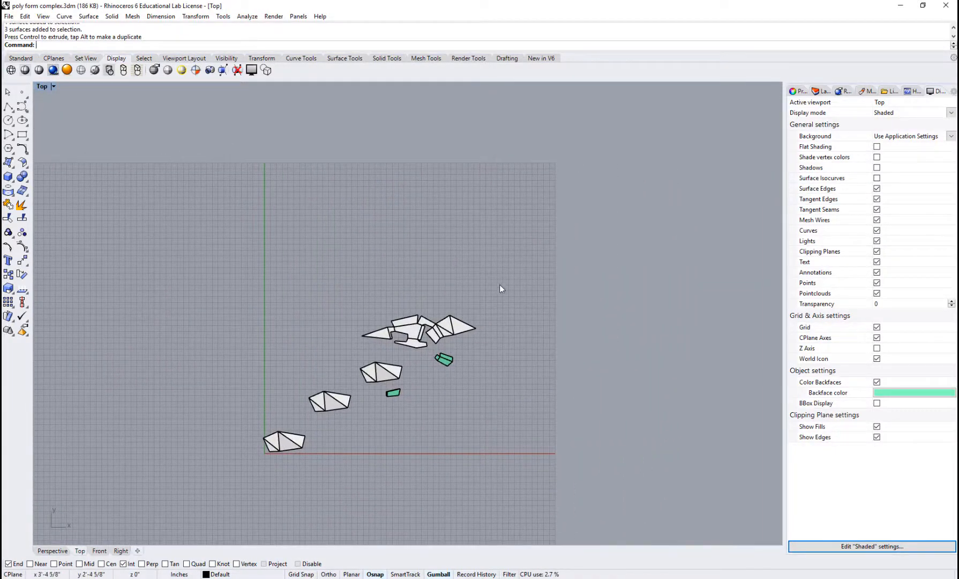
drag(479, 310, 424, 377)
drag(340, 298, 457, 368)
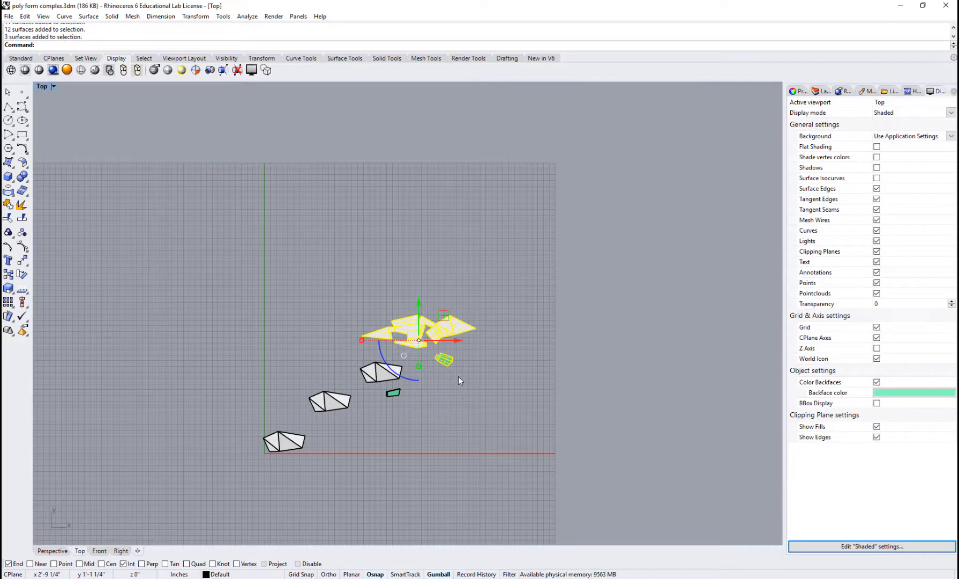
text(Make2D)
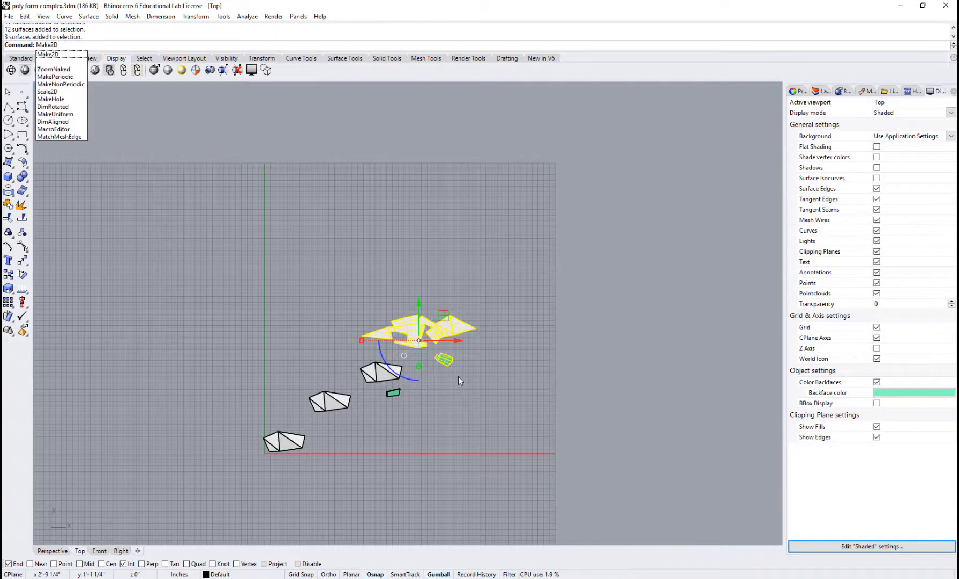
key(Return)
key(Return)
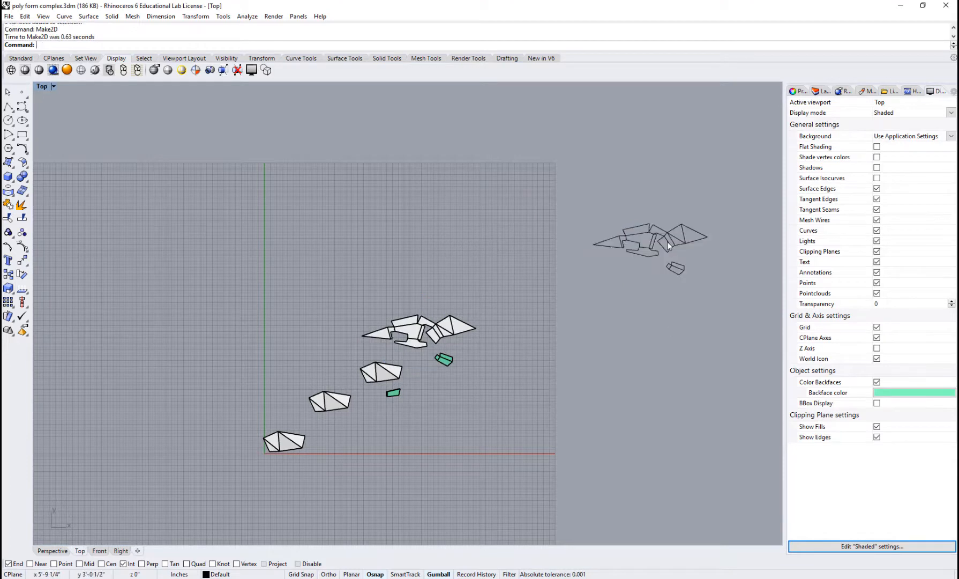
Move the 2D line drawing back onto the grid, directly above the flat surfaces it was made from
scroll(668, 242, up, 10)
right_drag(558, 306, 469, 325)
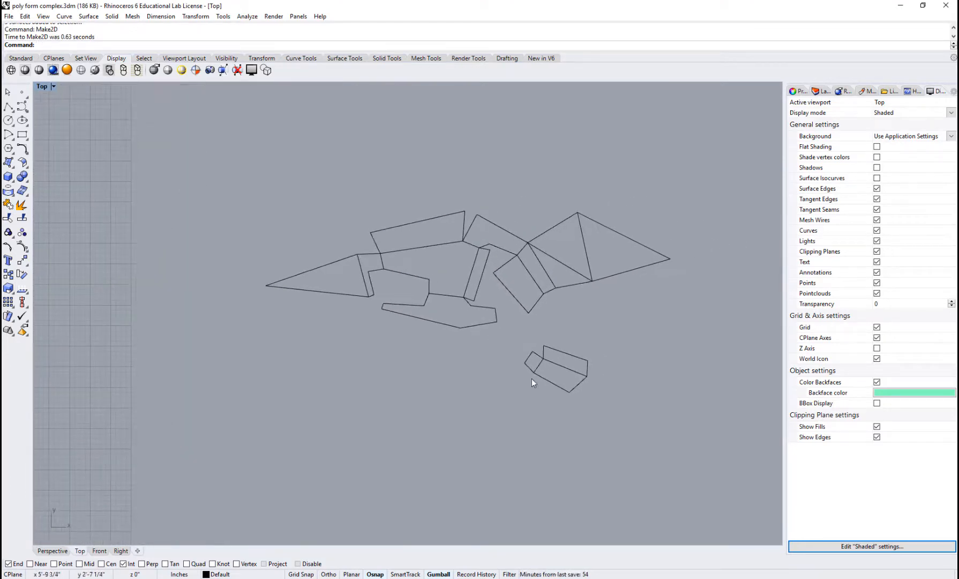
scroll(526, 310, down, 14)
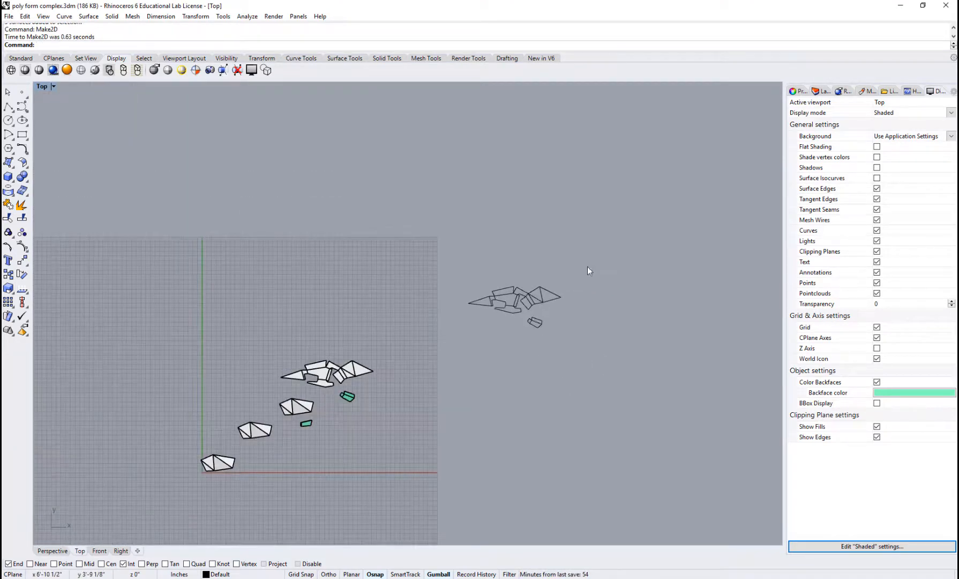
drag(587, 268, 450, 367)
drag(552, 305, 301, 317)
drag(264, 277, 369, 330)
scroll(383, 390, up, 5)
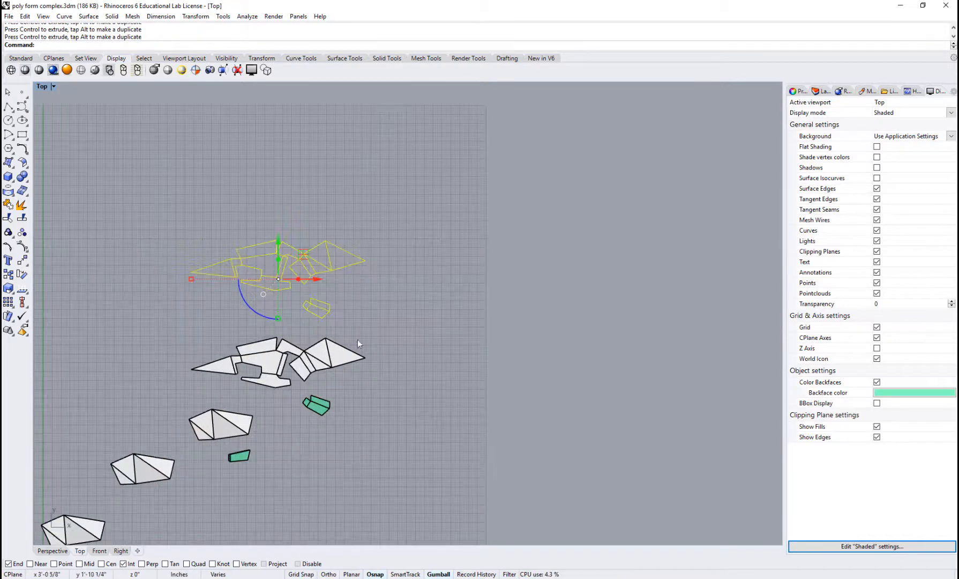
click(439, 339)
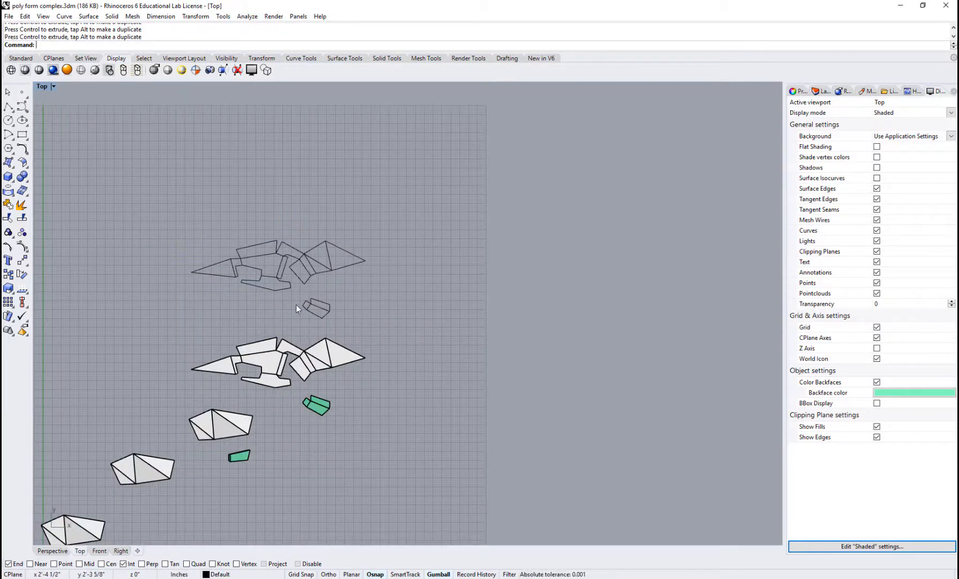